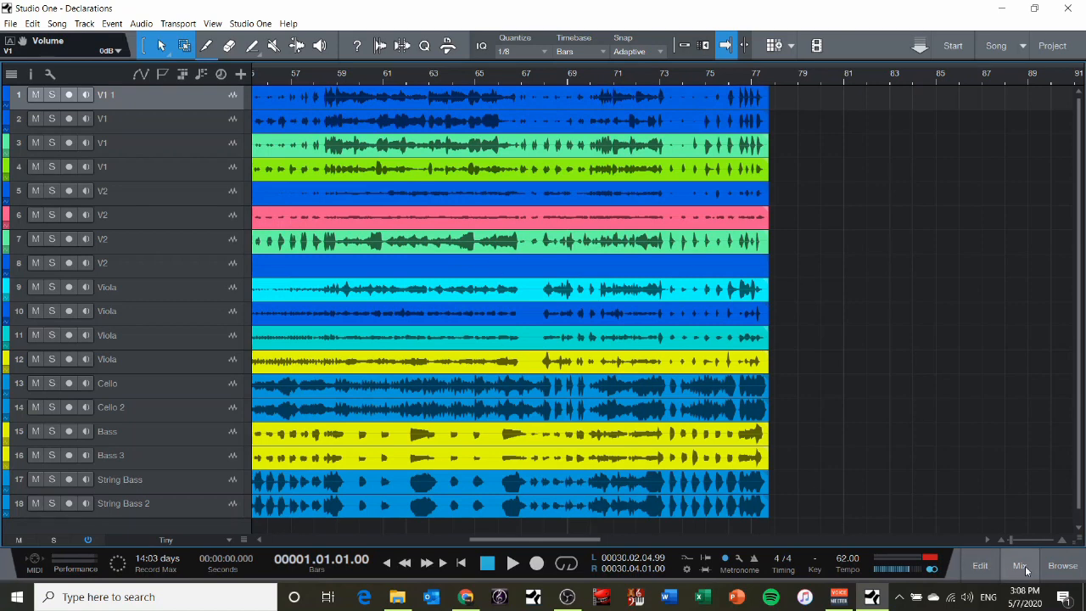
- Show the effects browser with the PreSonus folder collapsed and the Mix FX and FX Chains folders expanded
{"action": "left_click", "coordinate": [1062, 565]}
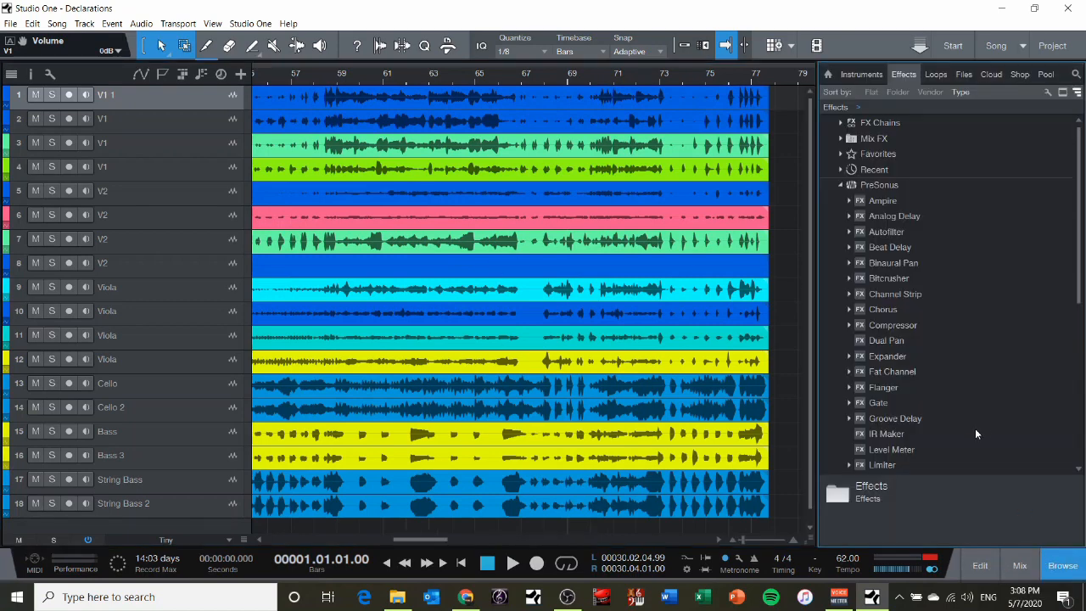
{"action": "scroll", "coordinate": [975, 434], "scroll_direction": "down", "scroll_amount": 1}
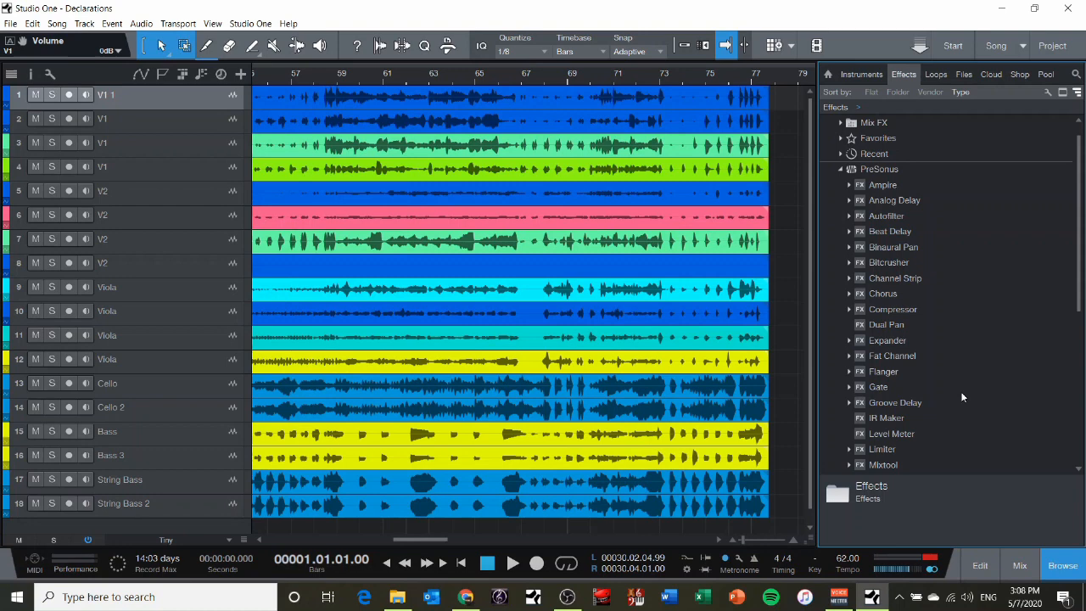
{"action": "left_click", "coordinate": [846, 171]}
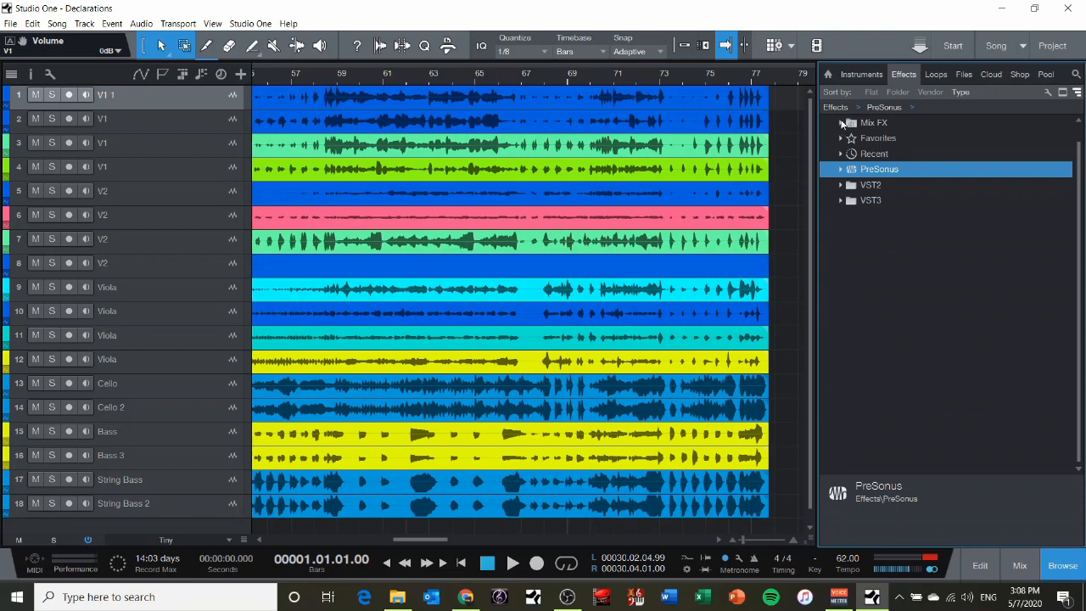
{"action": "left_click", "coordinate": [839, 123]}
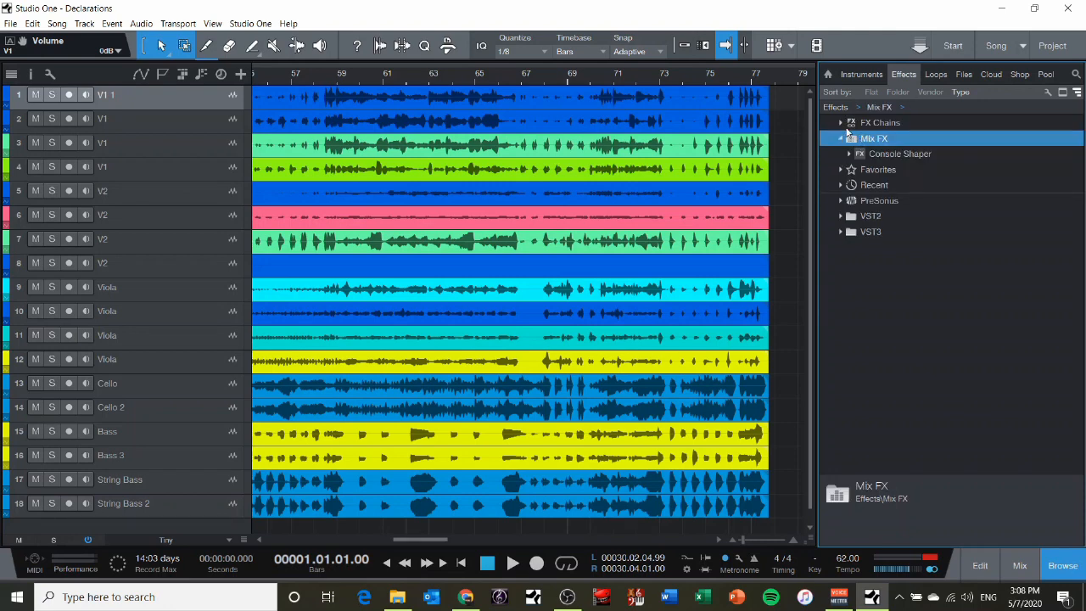
{"action": "left_click", "coordinate": [843, 123]}
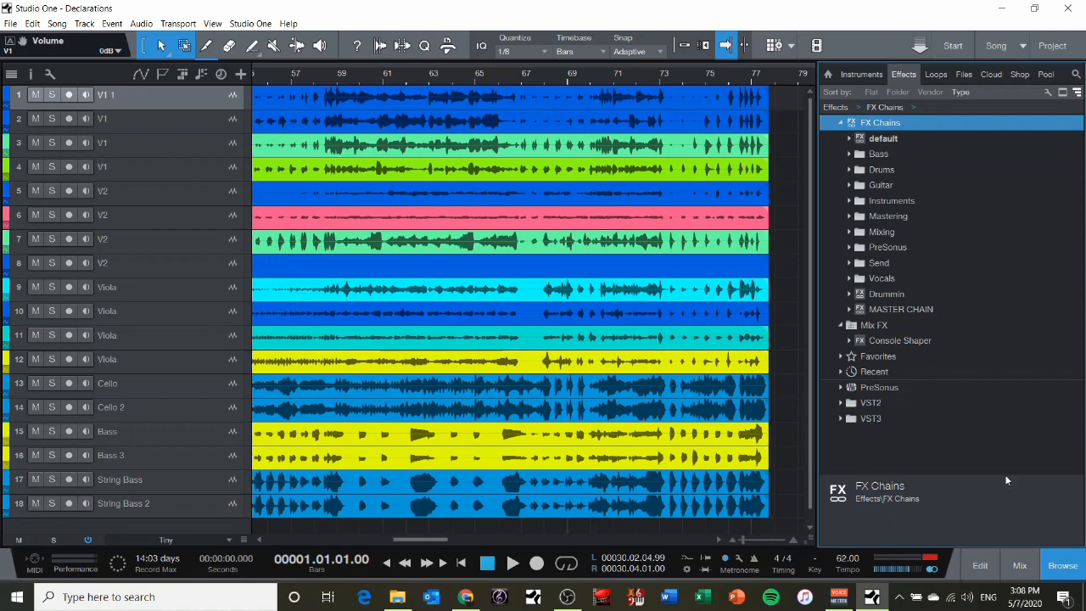
- Show the mixer console and reset the clip indicator of the main output channel
{"action": "left_click", "coordinate": [1020, 565]}
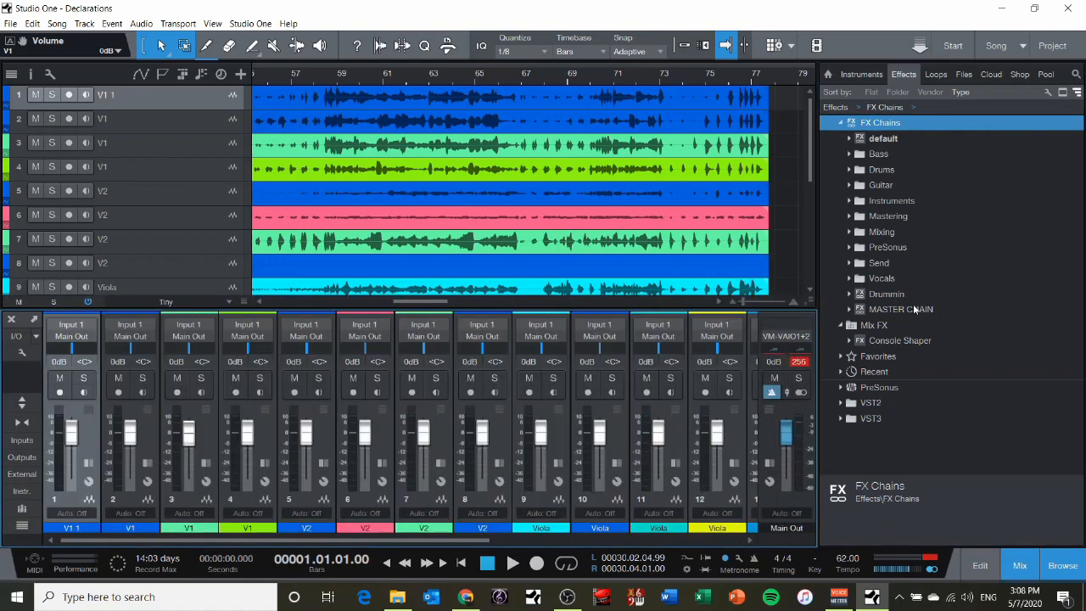
{"action": "left_click", "coordinate": [803, 362]}
{"action": "scroll", "coordinate": [731, 78], "scroll_direction": "up", "scroll_amount": 5}
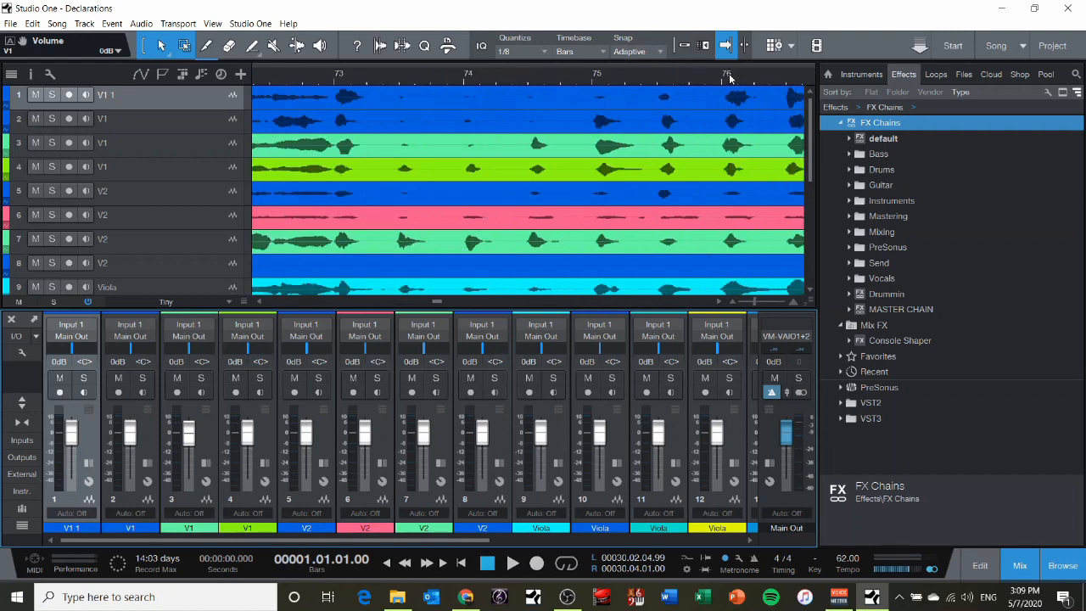
- Try the Medium track height and a taller first track near the song's end, and settle on the Small track height
{"action": "scroll", "coordinate": [264, 332], "scroll_direction": "down", "scroll_amount": 1}
{"action": "left_click", "coordinate": [244, 302]}
{"action": "left_click_drag", "start_coordinate": [244, 363], "coordinate": [244, 335]}
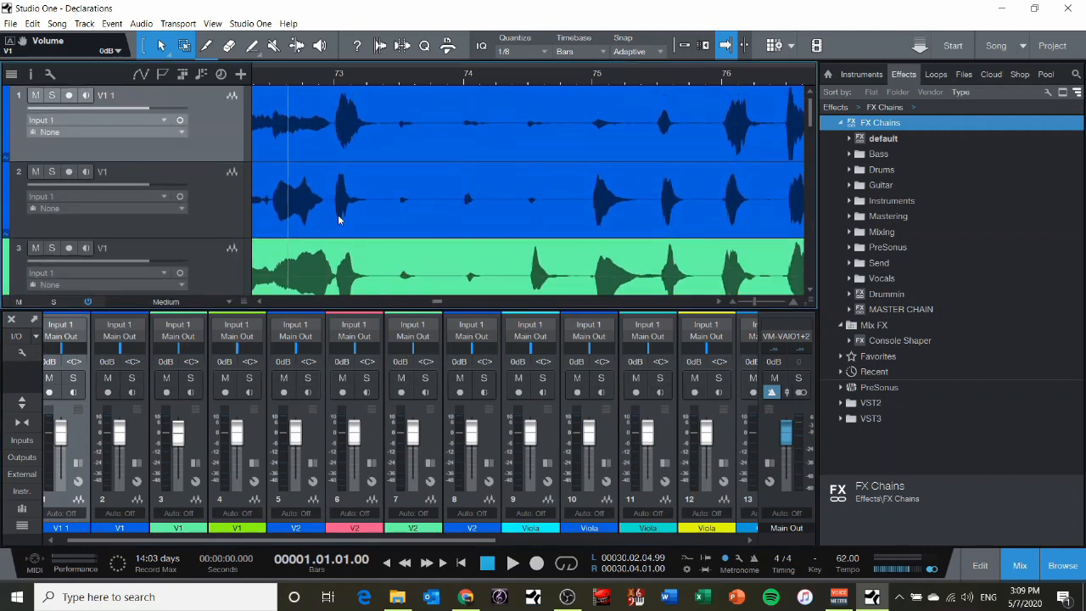
{"action": "left_click", "coordinate": [446, 301]}
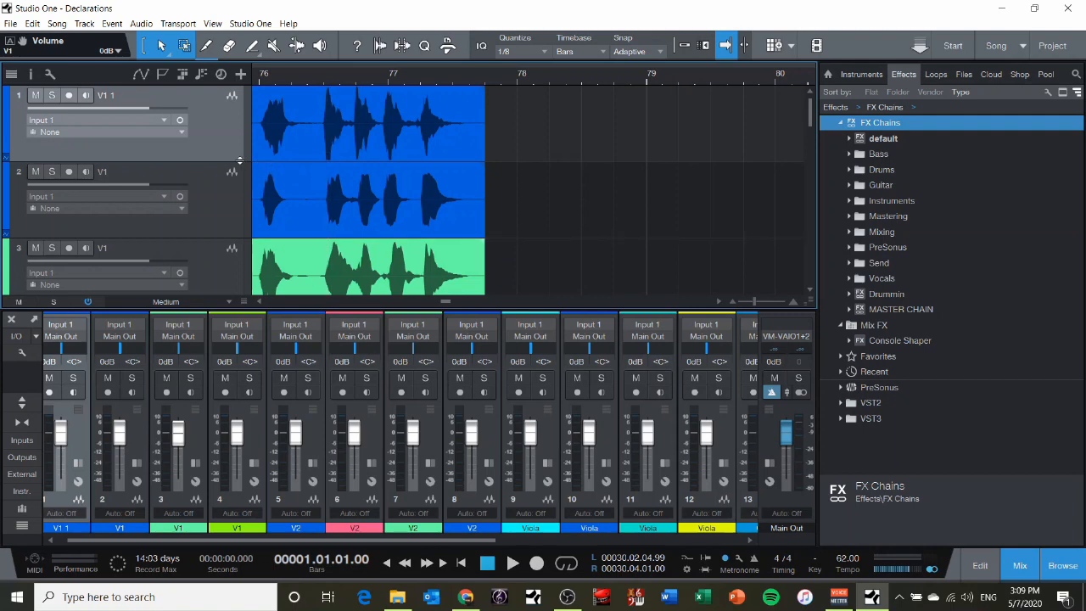
{"action": "left_click_drag", "start_coordinate": [239, 161], "coordinate": [234, 228]}
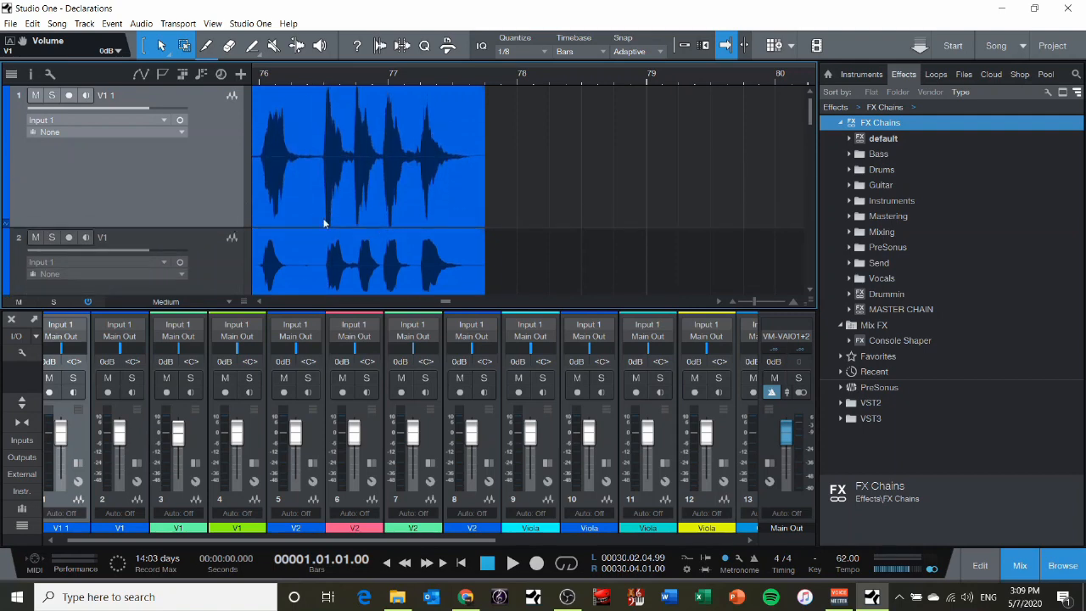
{"action": "left_click_drag", "start_coordinate": [200, 227], "coordinate": [201, 162]}
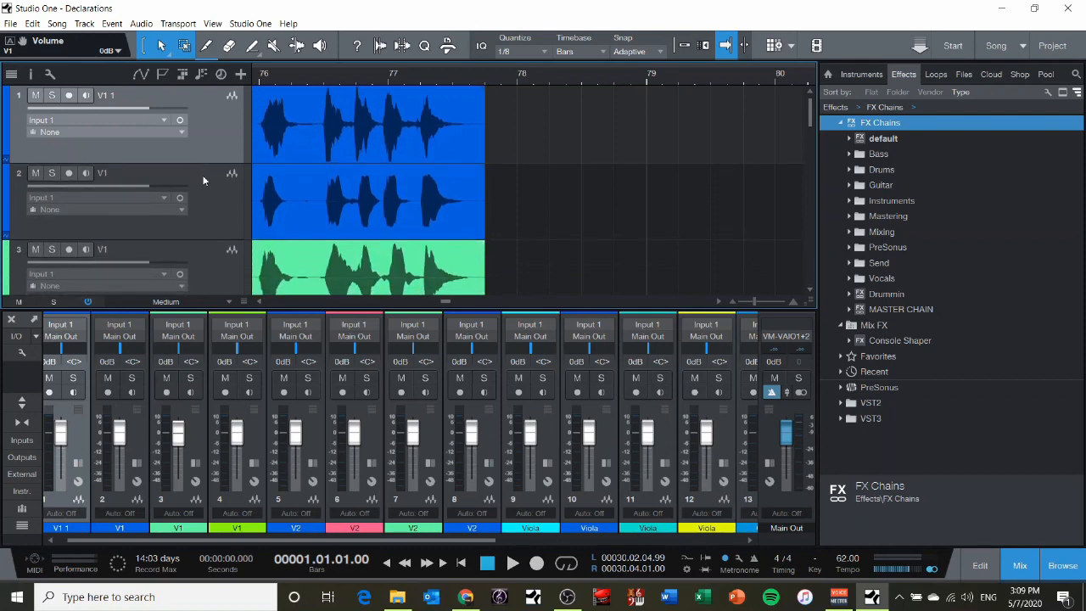
{"action": "left_click_drag", "start_coordinate": [243, 302], "coordinate": [237, 363]}
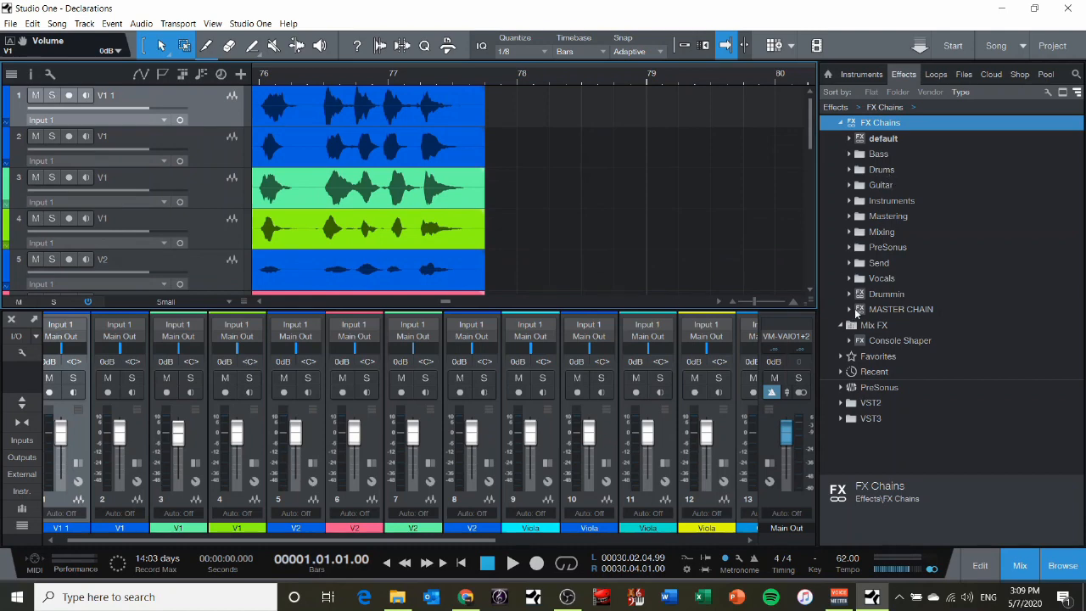
- Add the MASTER CHAIN FX chain to the inserts of the Main Out channel
{"action": "left_click", "coordinate": [849, 310]}
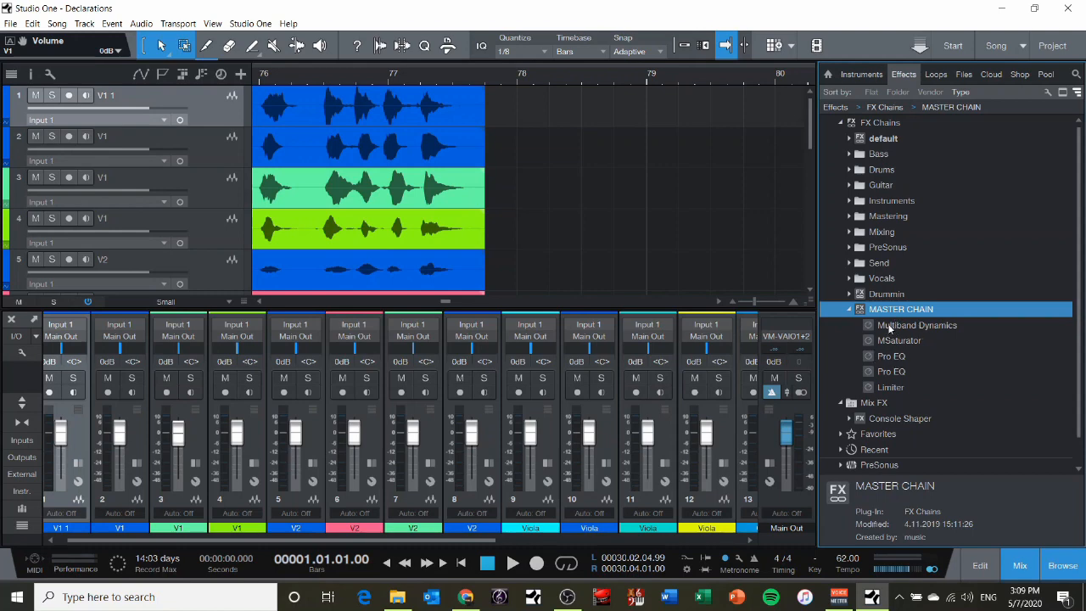
{"action": "left_click", "coordinate": [775, 471]}
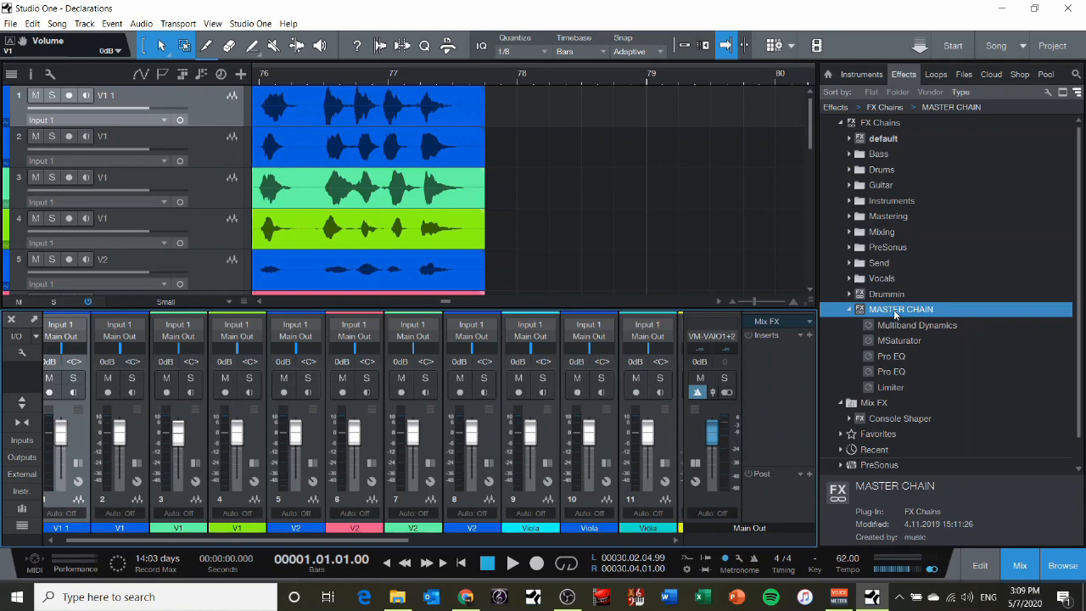
{"action": "left_click_drag", "start_coordinate": [895, 313], "coordinate": [765, 381]}
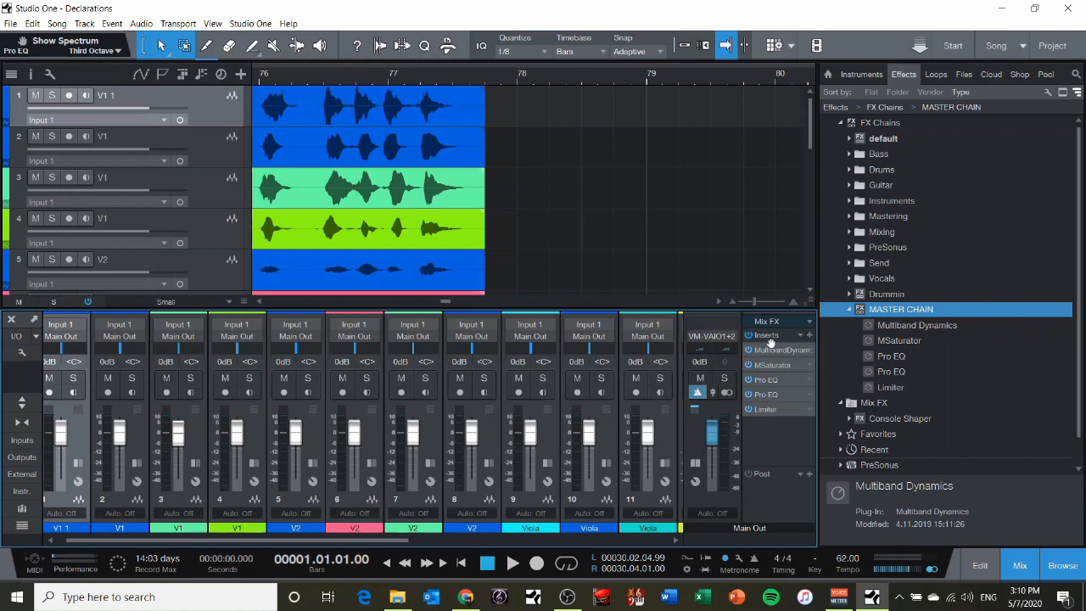
- Play the song from the start with all Main Out inserts bypassed, reset the clip indicator and reactivate the inserts
{"action": "key", "text": "Home"}
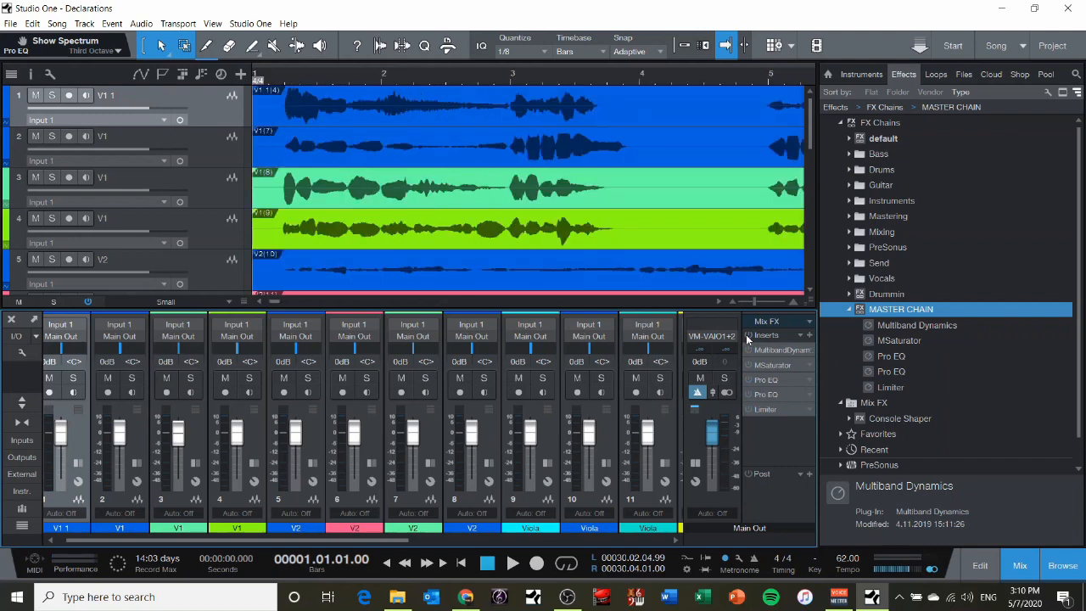
{"action": "key", "text": "space"}
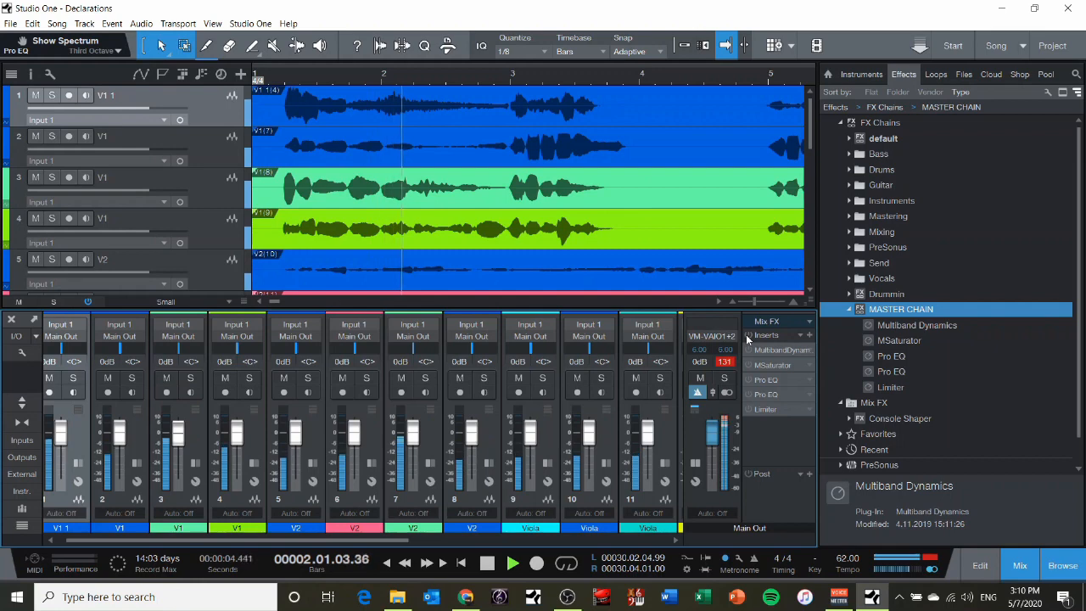
{"action": "key", "text": "space"}
{"action": "left_click", "coordinate": [726, 363]}
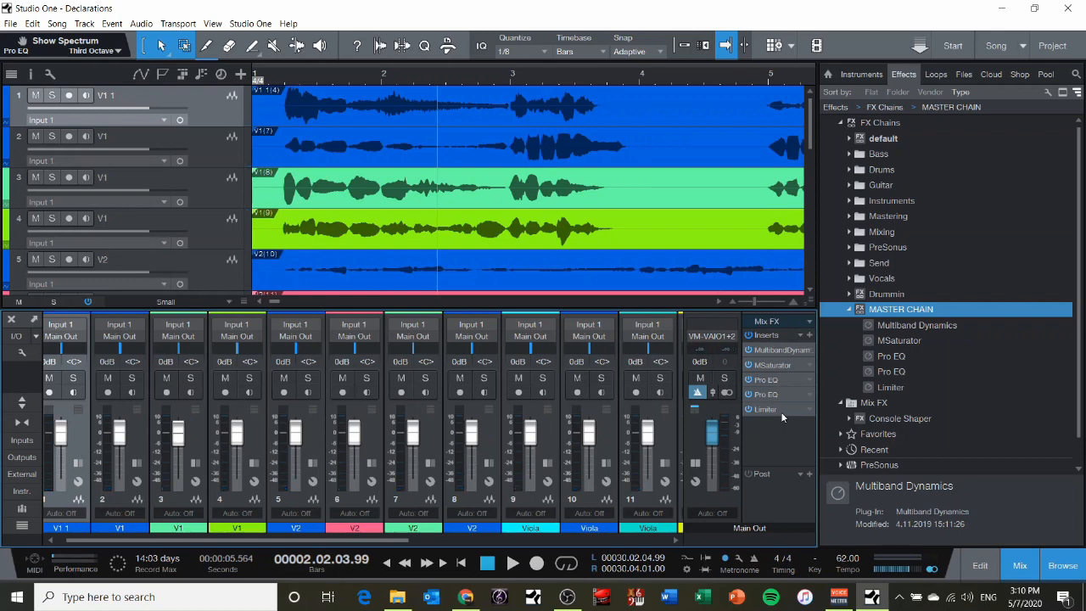
- Play the song's opening with all Main Out inserts active to check the output level, and replay it from the start
{"action": "key", "text": "space"}
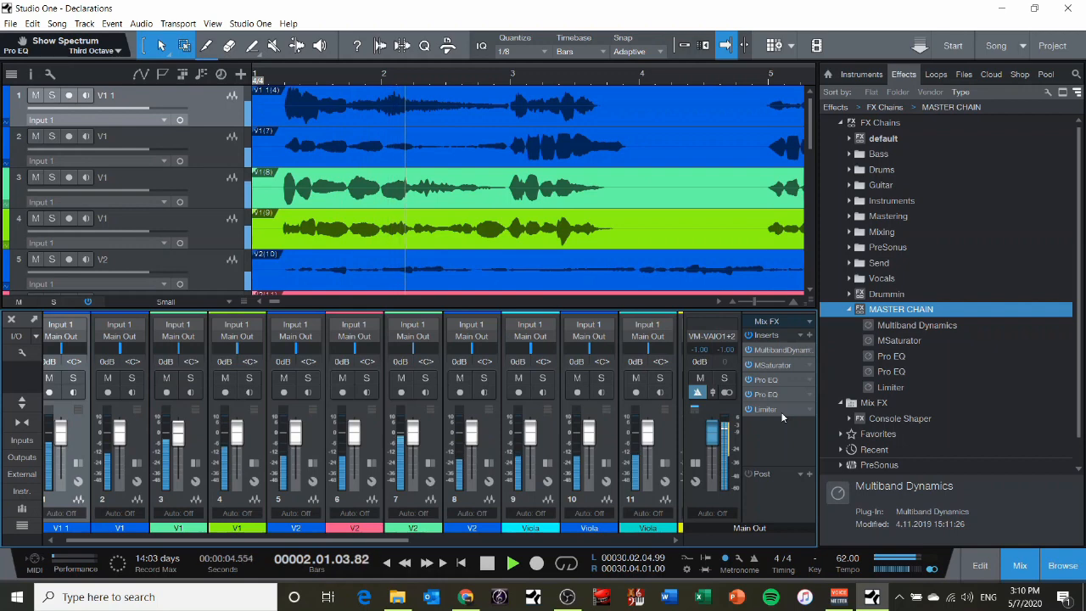
{"action": "key", "text": "space"}
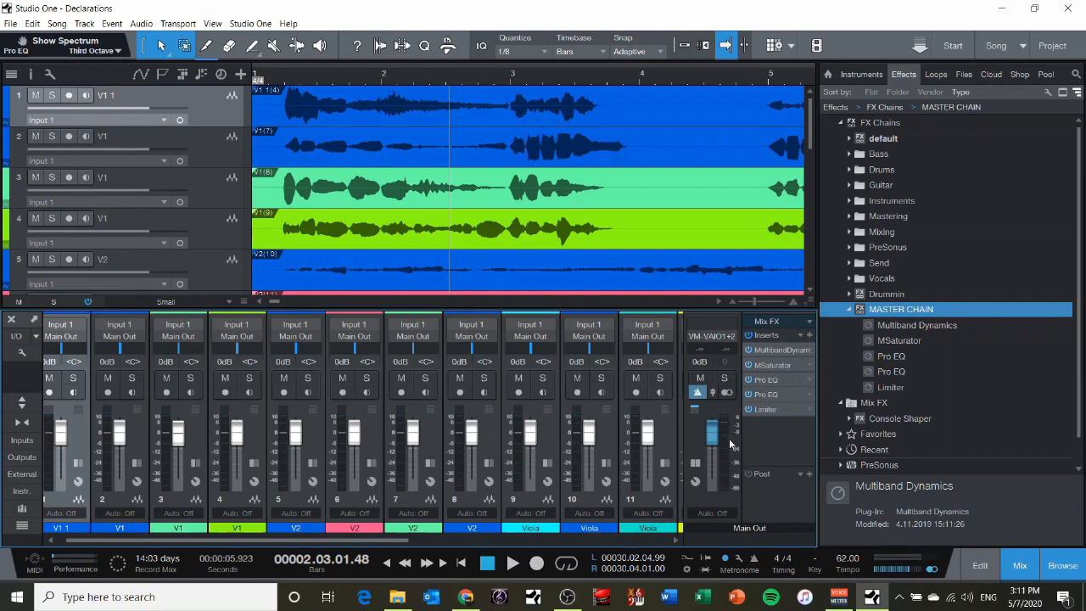
{"action": "key", "text": "Home"}
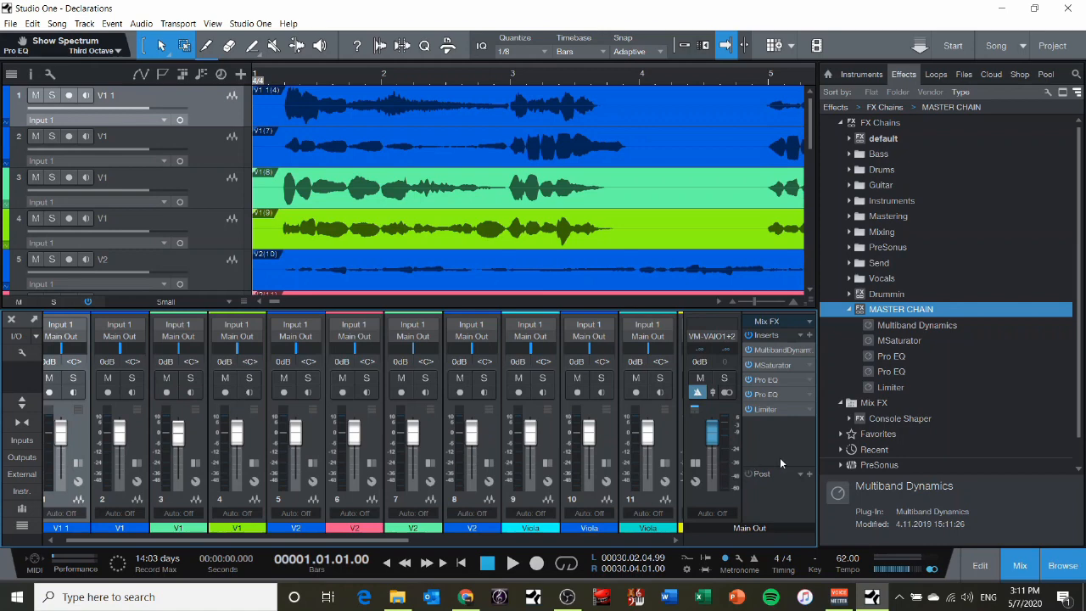
{"action": "key", "text": "space"}
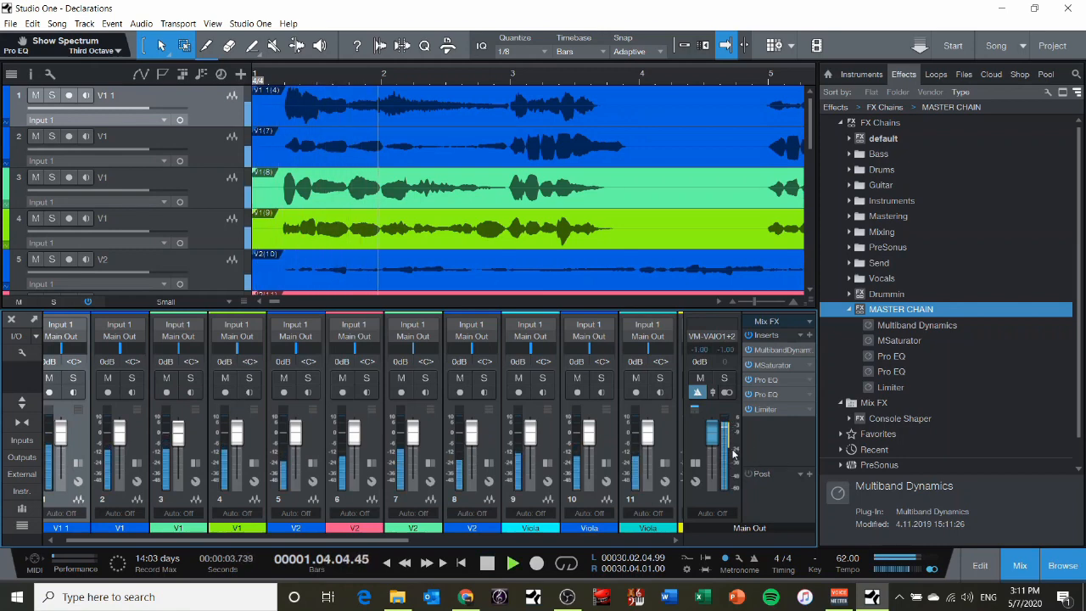
{"action": "key", "text": "space"}
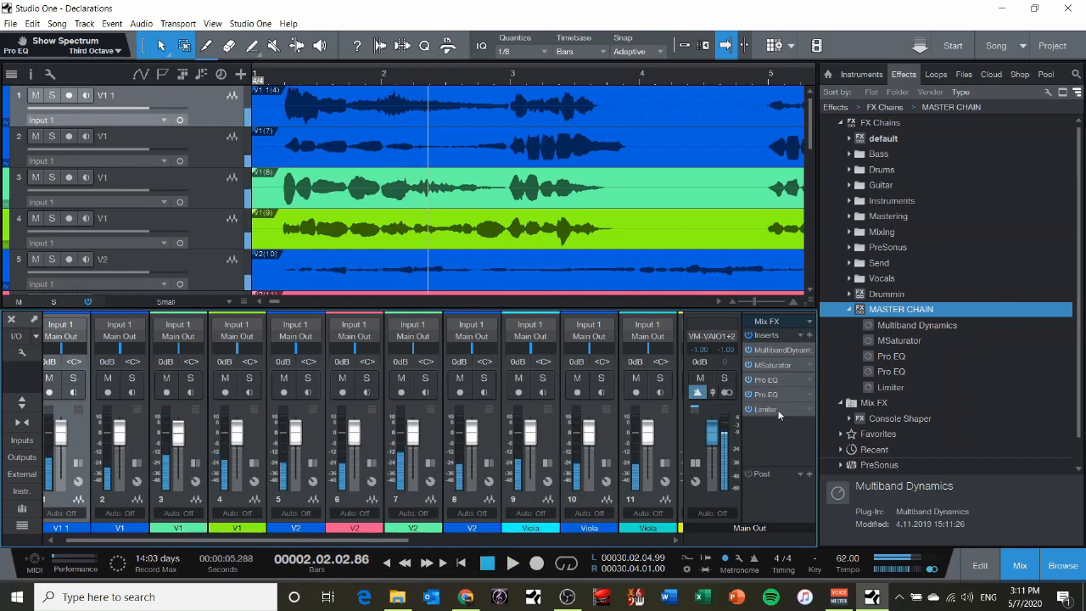
- Examine the Main Out Limiter's gain reduction while playing the song from the start, and close the plug-in window
{"action": "left_click", "coordinate": [777, 411]}
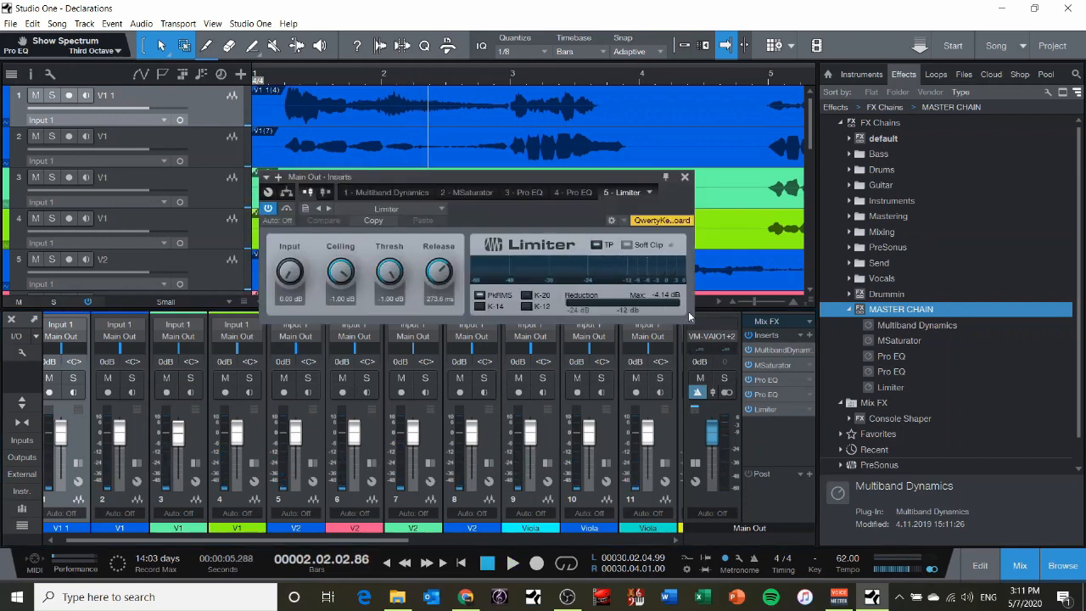
{"action": "key", "text": "Home"}
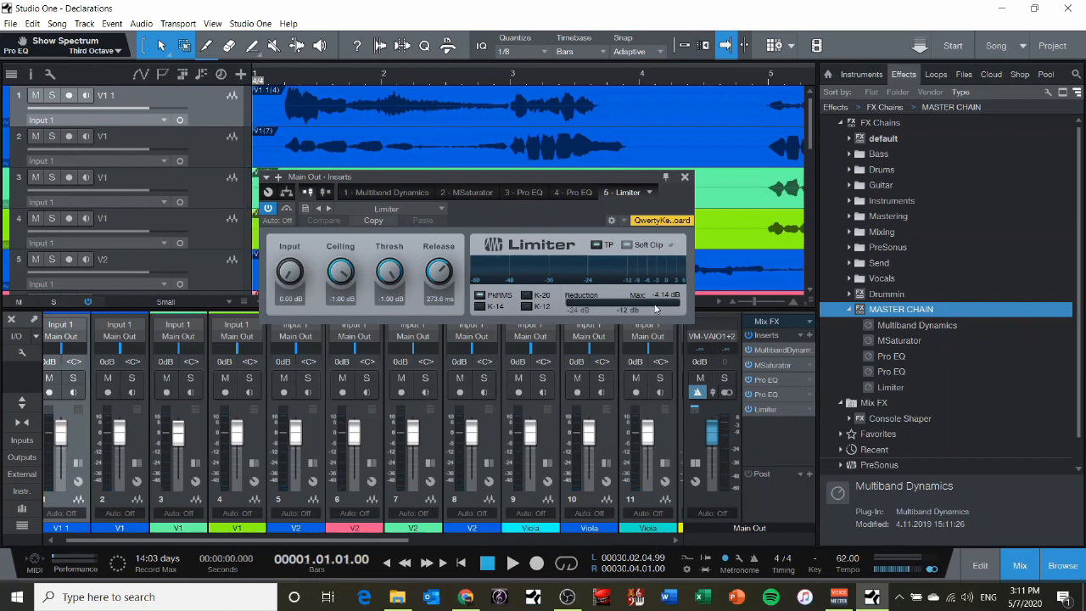
{"action": "key", "text": "space"}
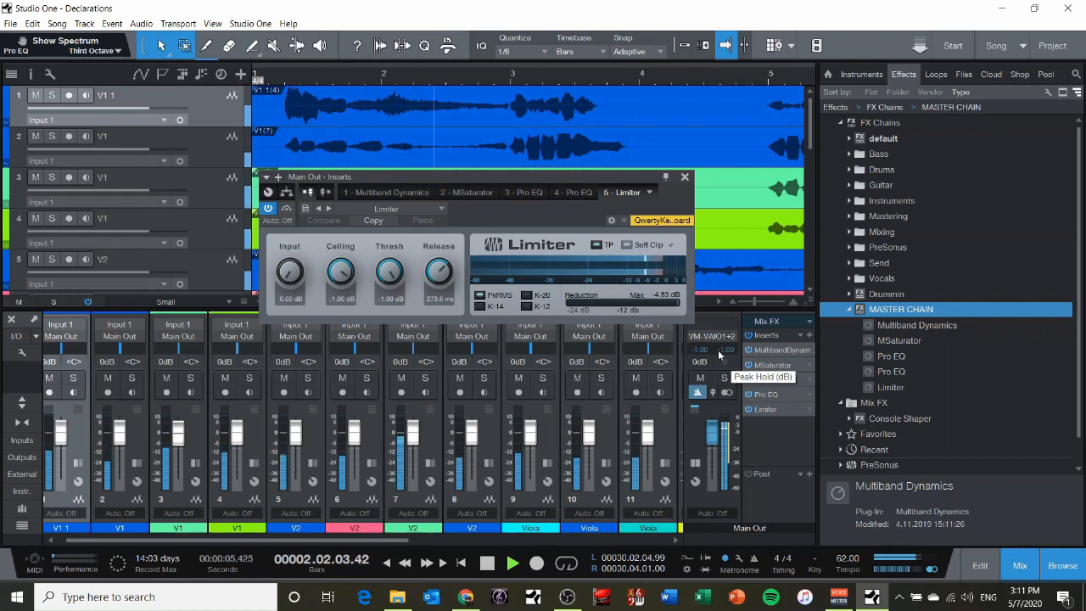
{"action": "key", "text": "space"}
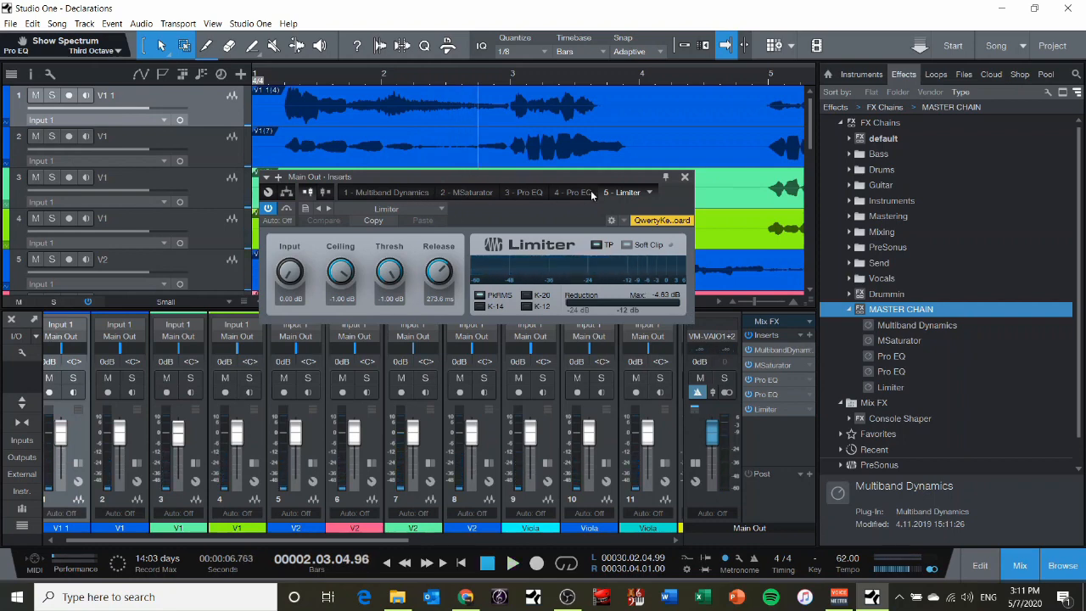
{"action": "left_click", "coordinate": [685, 178]}
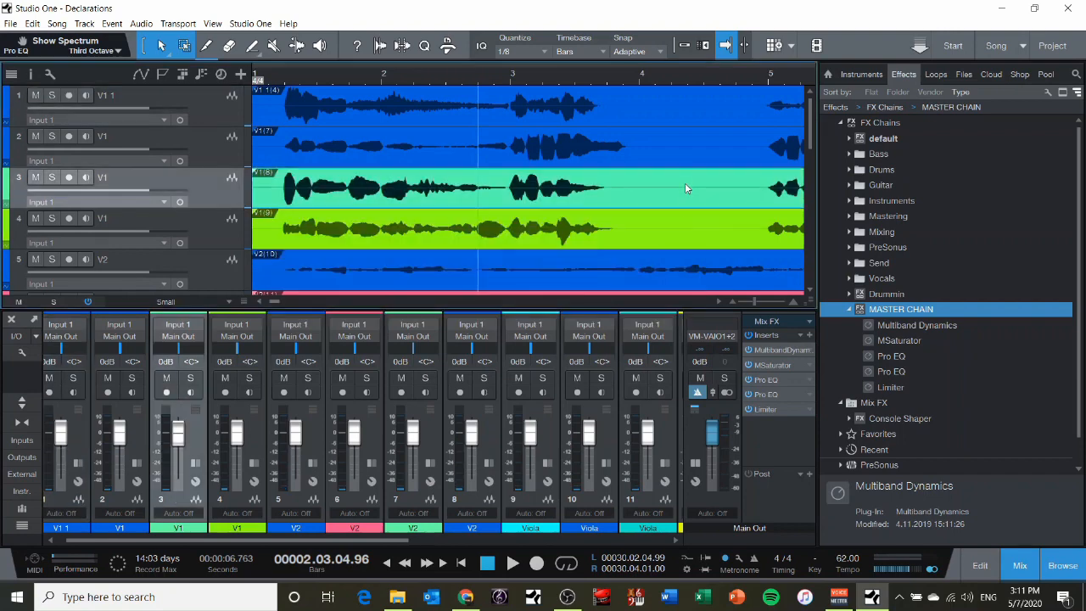
- Bypass every Main Out insert except the Limiter and play the song from the start
{"action": "left_click", "coordinate": [688, 271]}
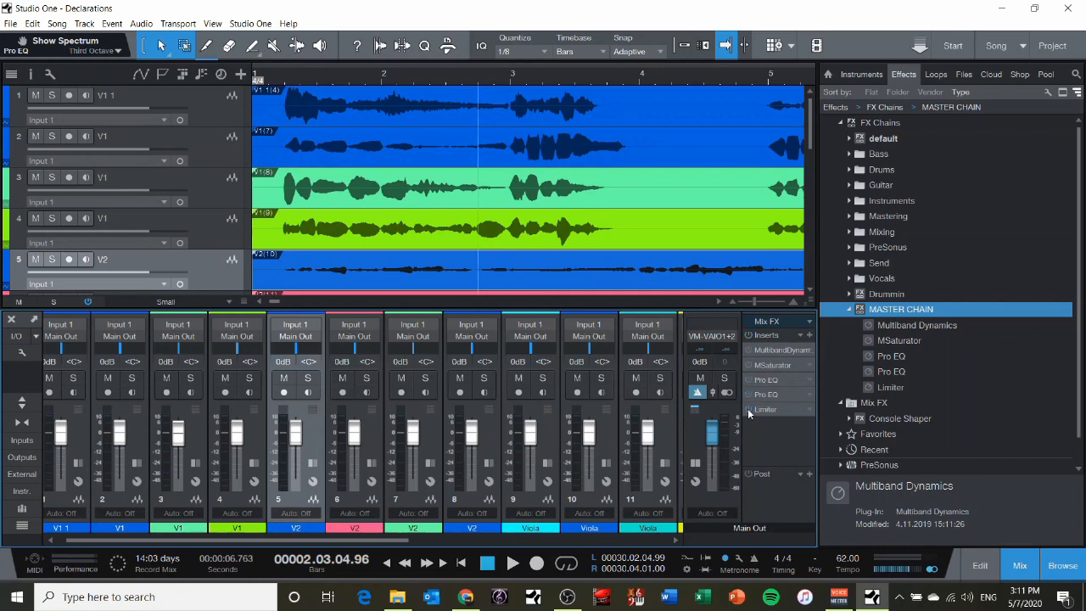
{"action": "key", "text": "Home"}
{"action": "key", "text": "space"}
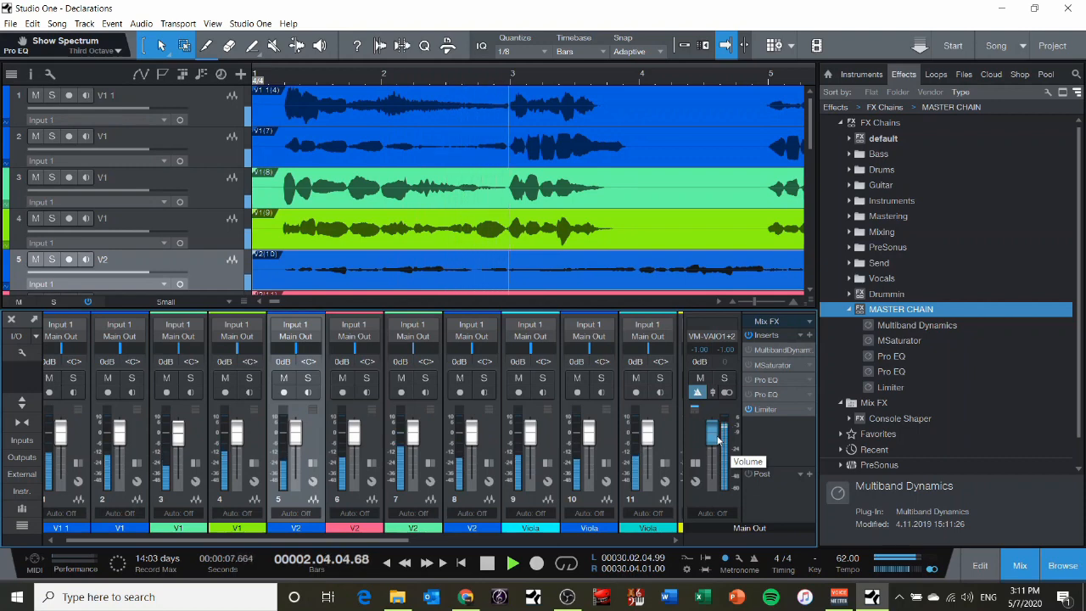
{"action": "key", "text": "space"}
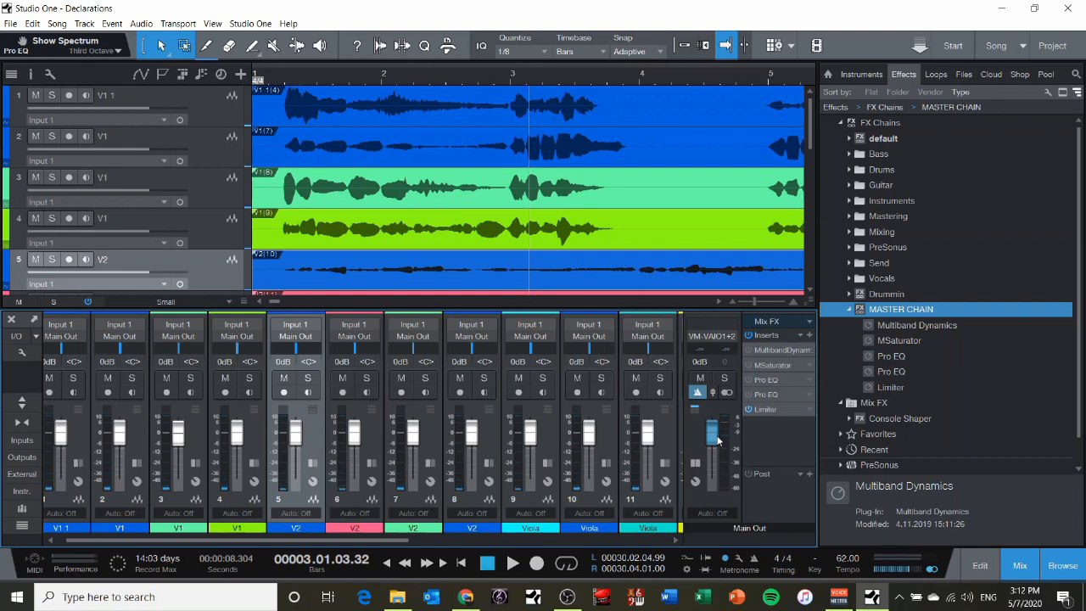
- Set the Main Out Limiter's release to about 4.17 ms while playing the song from the start
{"action": "left_click", "coordinate": [767, 409]}
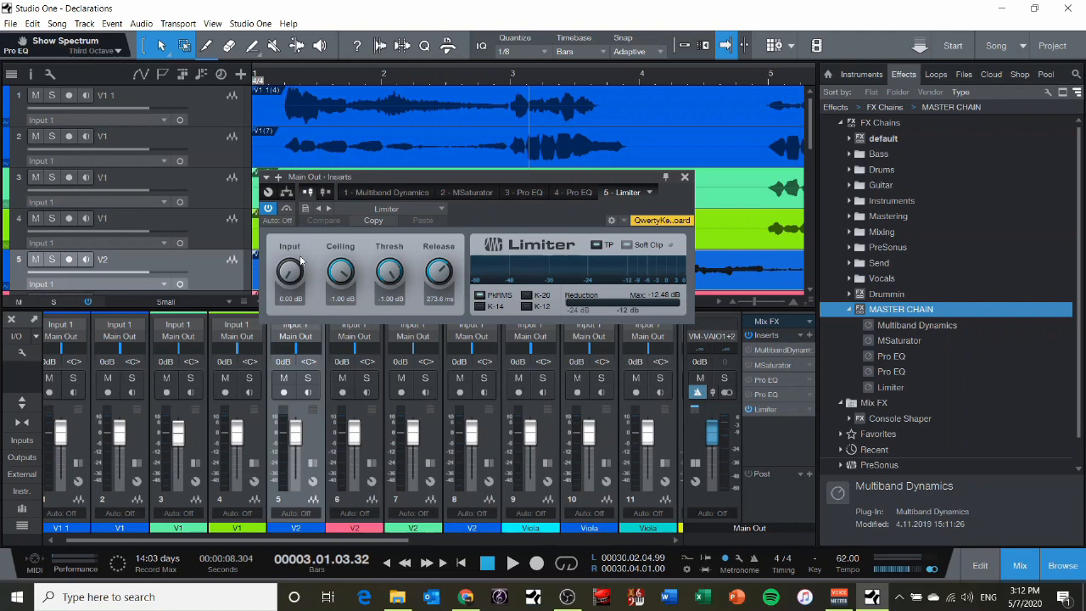
{"action": "key", "text": "comma"}
{"action": "left_click_drag", "start_coordinate": [439, 268], "coordinate": [432, 319]}
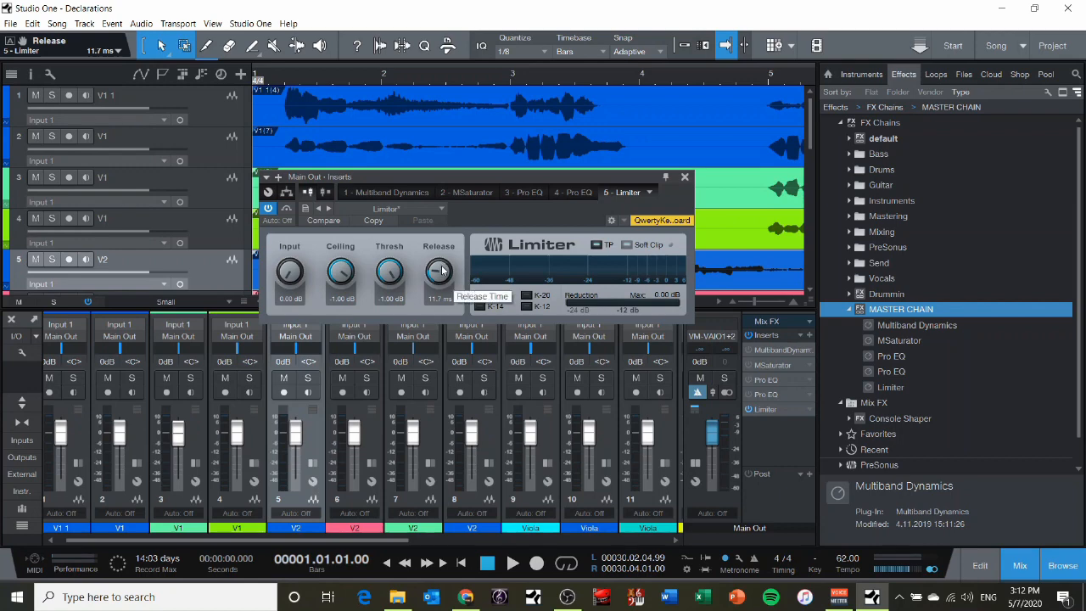
{"action": "key", "text": "space"}
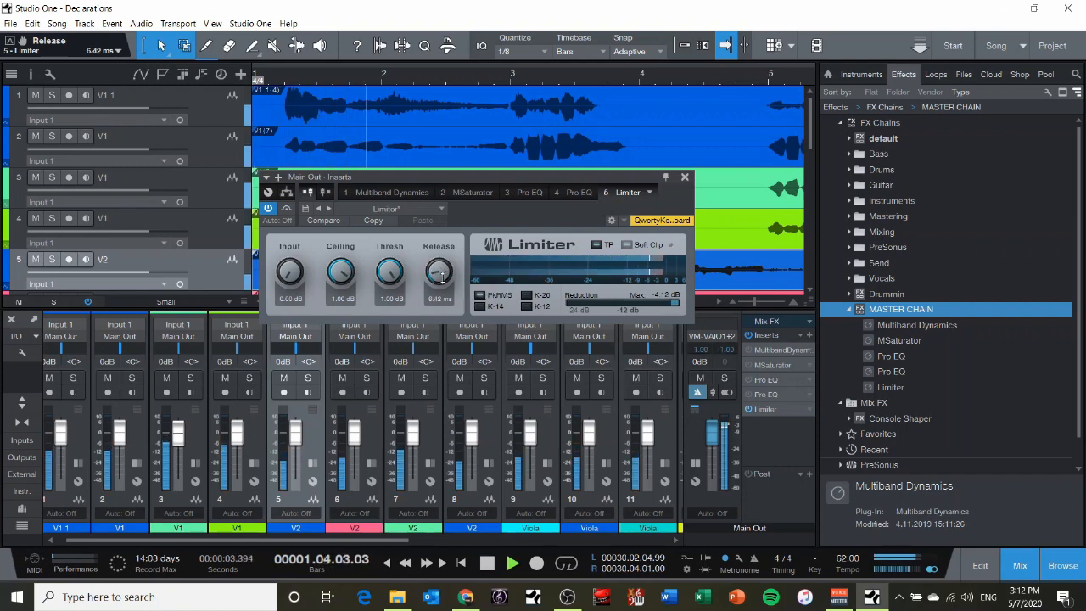
{"action": "left_click_drag", "start_coordinate": [439, 273], "coordinate": [440, 284]}
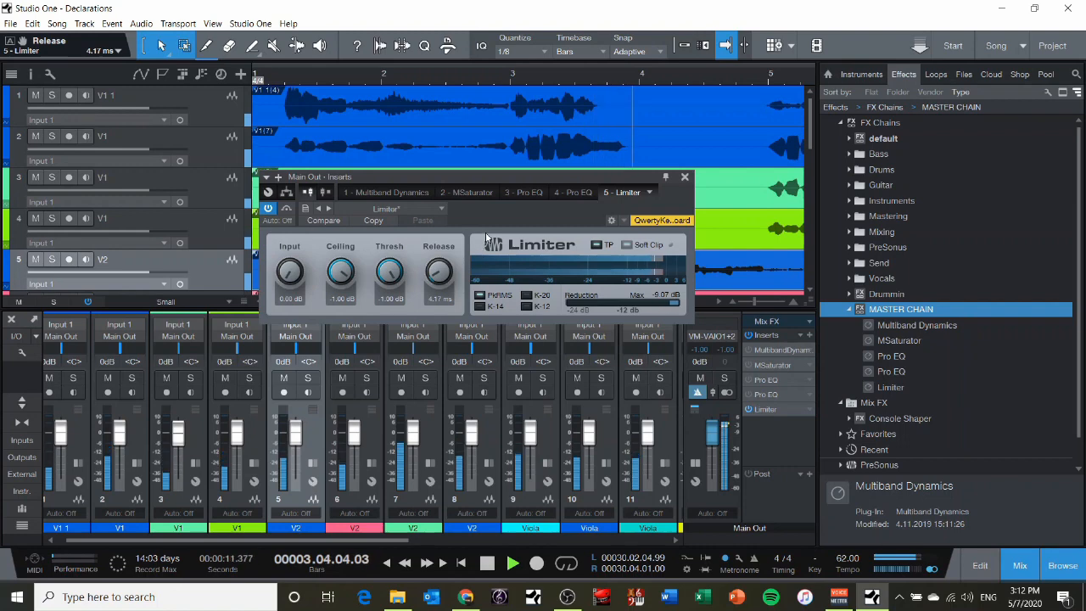
- Raise the Main Out Limiter's ceiling and threshold to 0.00 dB while playing the song from the start, and close the plug-in window
{"action": "key", "text": "space"}
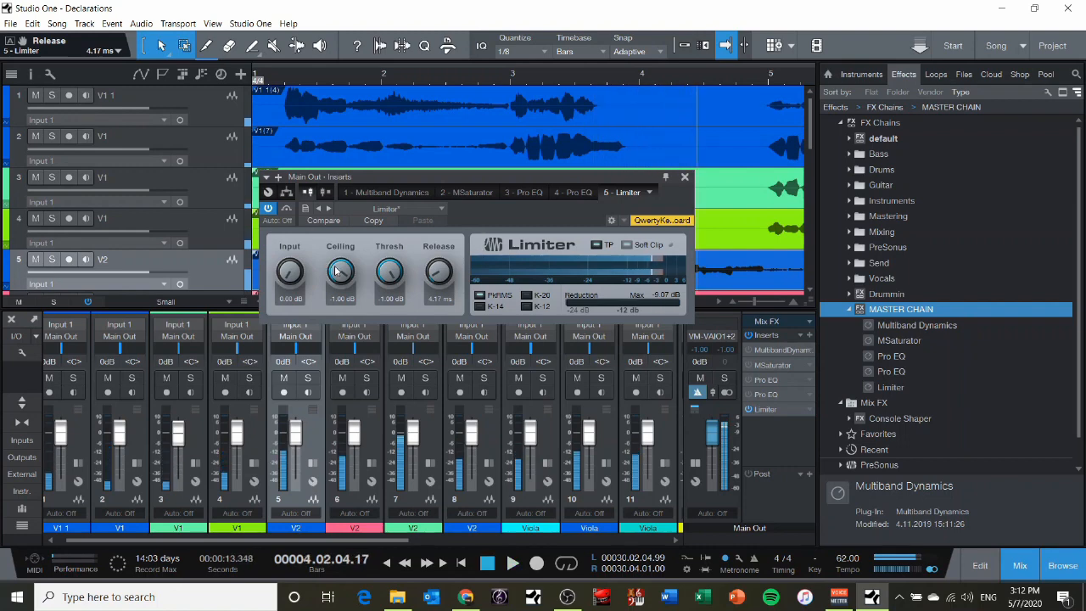
{"action": "left_click_drag", "start_coordinate": [339, 270], "coordinate": [352, 161]}
{"action": "key", "text": "comma"}
{"action": "key", "text": "space"}
{"action": "left_click_drag", "start_coordinate": [390, 270], "coordinate": [414, 230]}
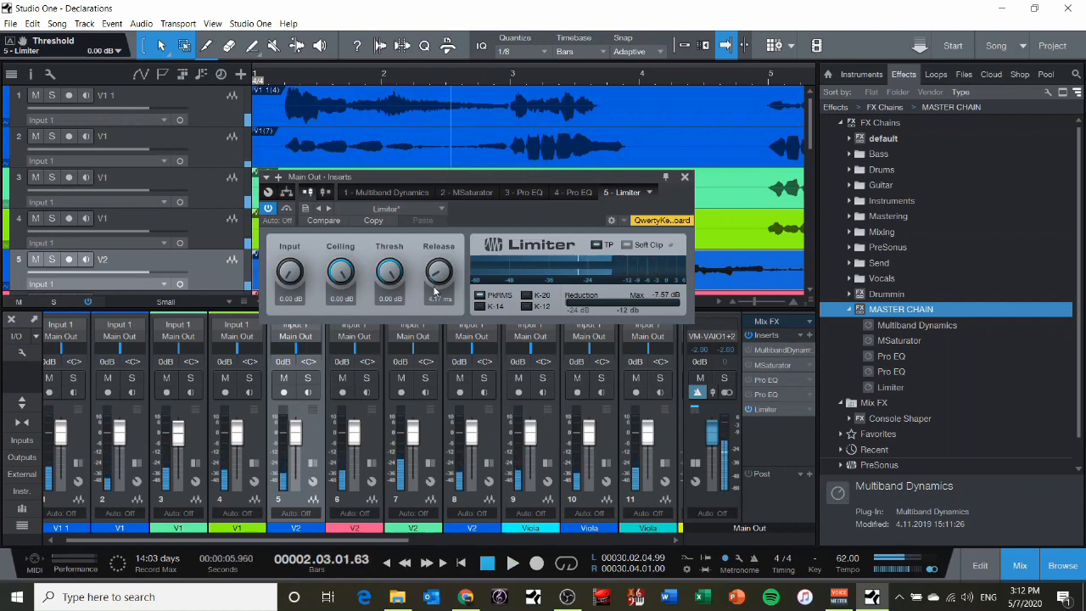
{"action": "left_click", "coordinate": [574, 193]}
{"action": "left_click", "coordinate": [634, 192]}
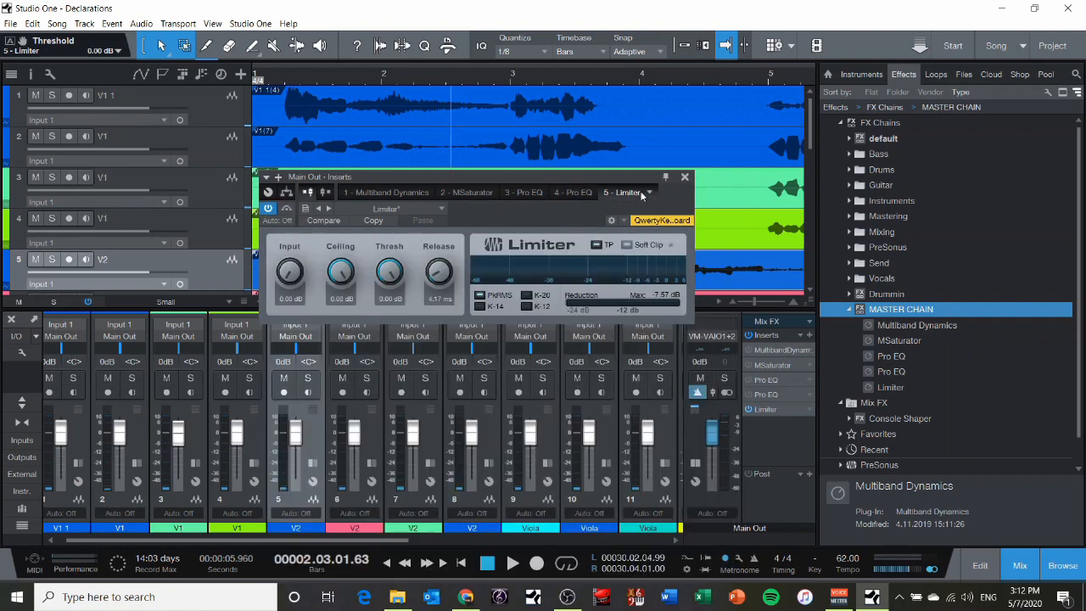
{"action": "left_click", "coordinate": [684, 179]}
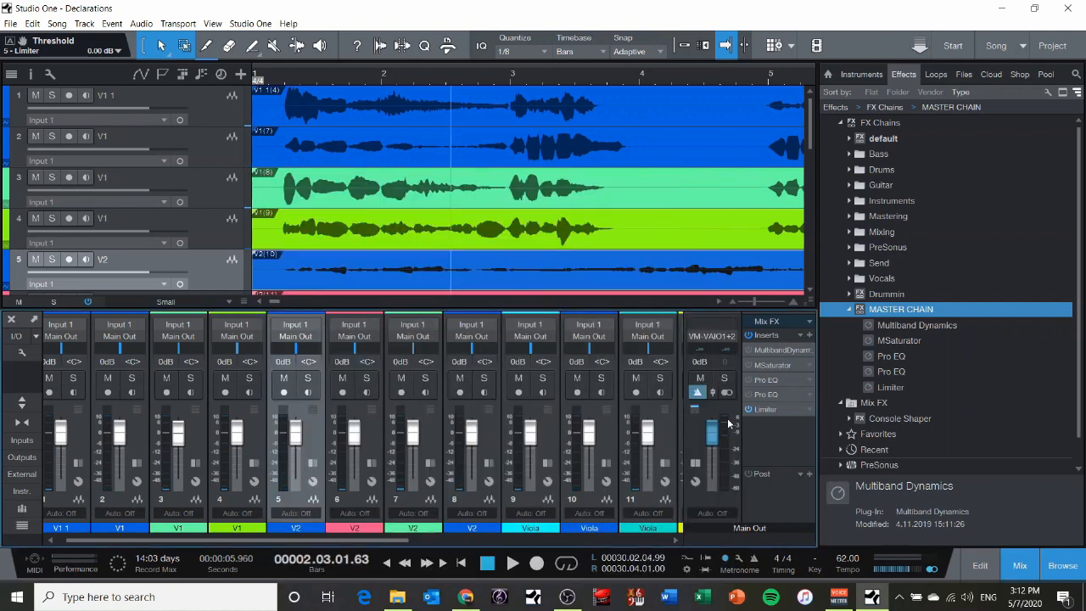
- Select all track channels from V1 1 through String Bass 2 and lower their faders together to -4.9 dB
{"action": "mouse_move", "coordinate": [728, 423]}
{"action": "left_click", "coordinate": [668, 442]}
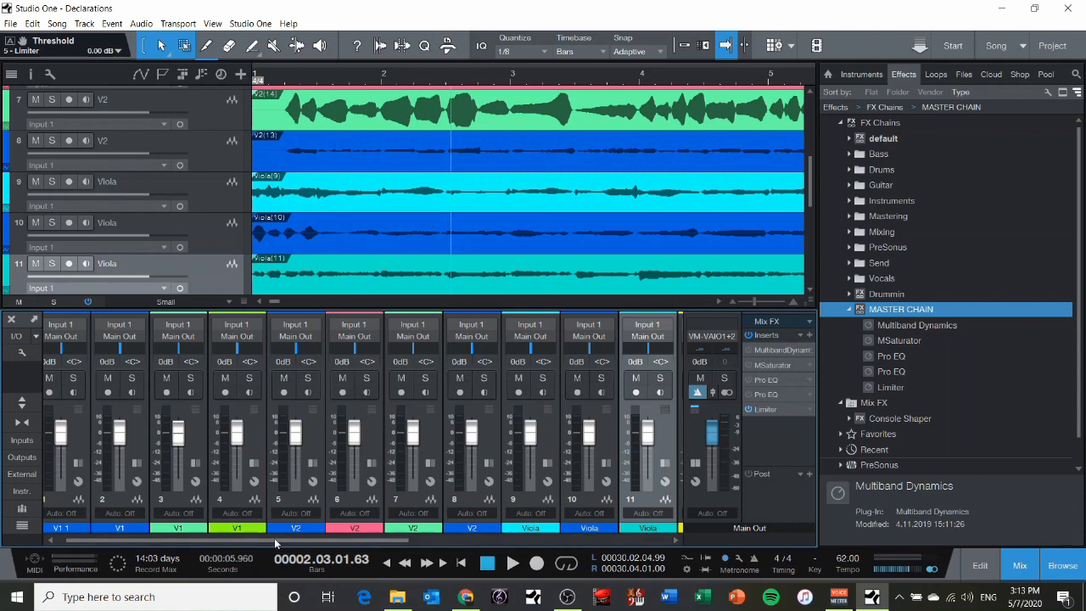
{"action": "left_click_drag", "start_coordinate": [274, 538], "coordinate": [536, 515]}
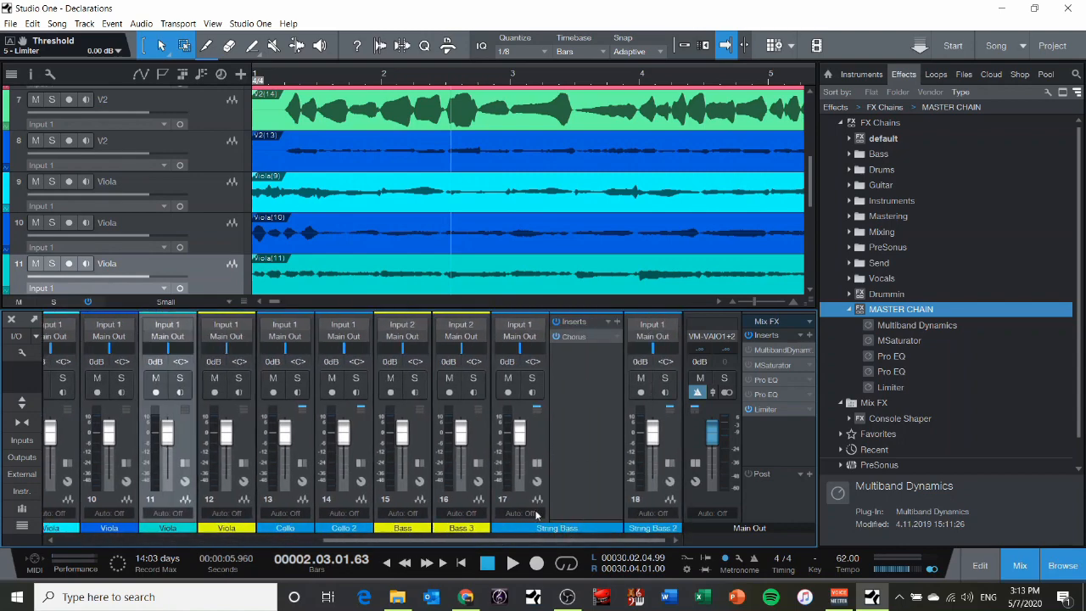
{"action": "left_click", "coordinate": [534, 441]}
{"action": "left_click", "coordinate": [536, 463]}
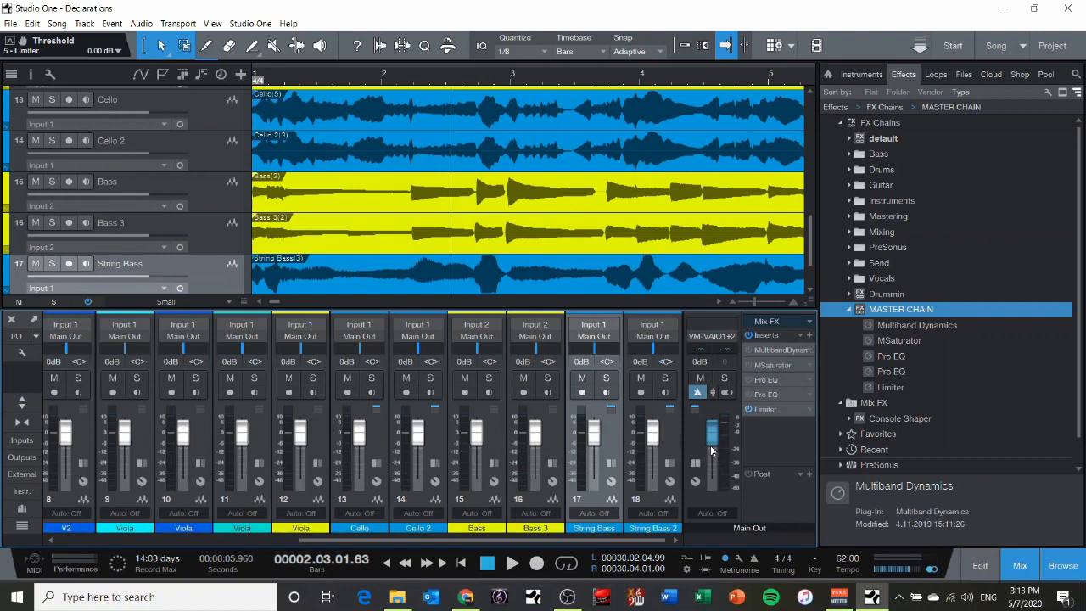
{"action": "left_click", "coordinate": [674, 439]}
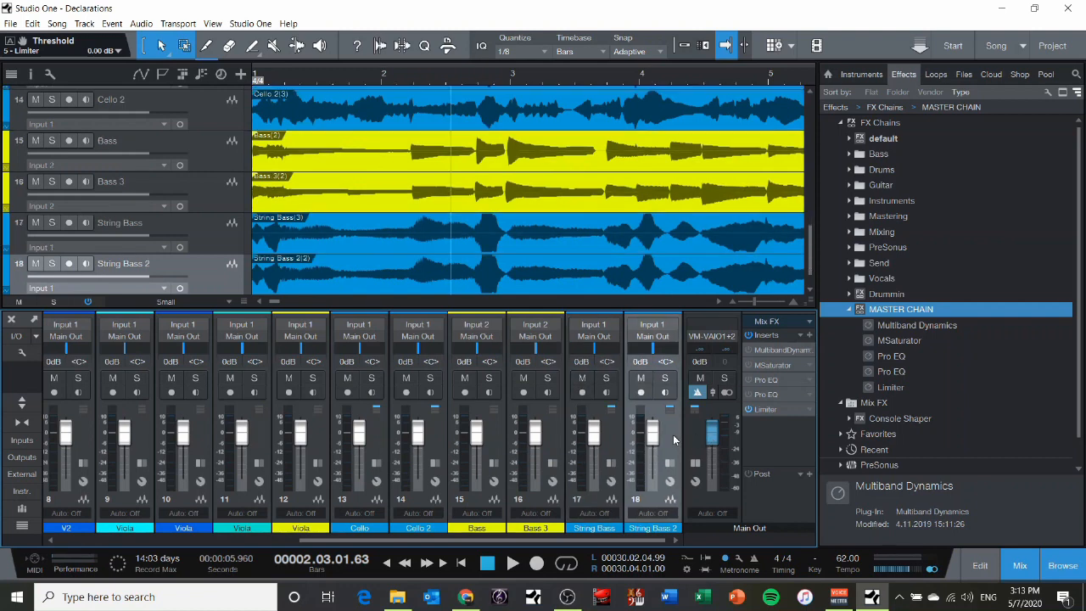
{"action": "left_click_drag", "start_coordinate": [394, 539], "coordinate": [140, 533]}
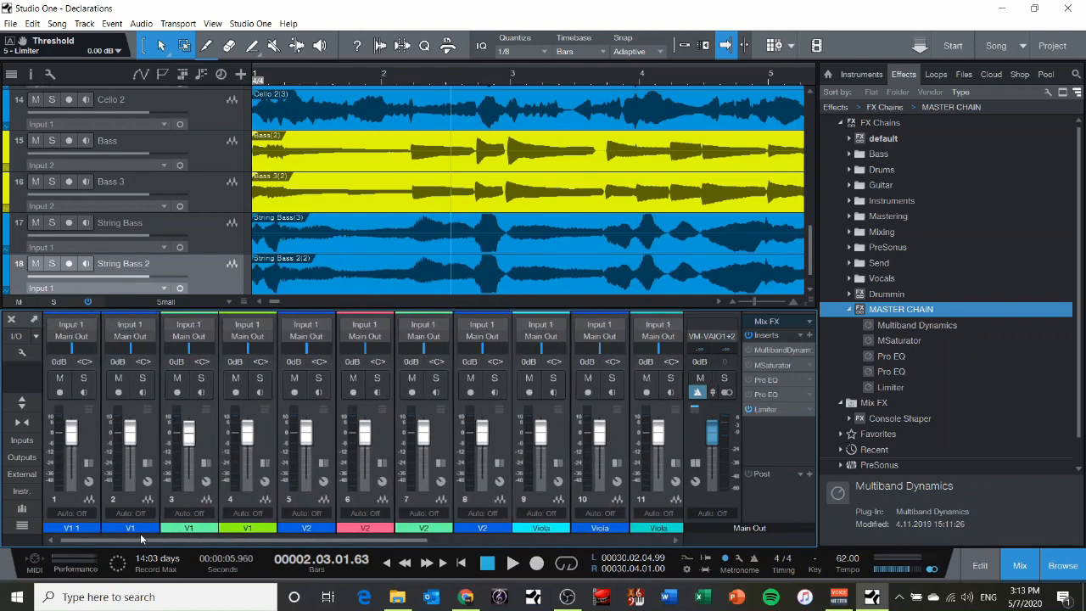
{"action": "left_click", "coordinate": [84, 441]}
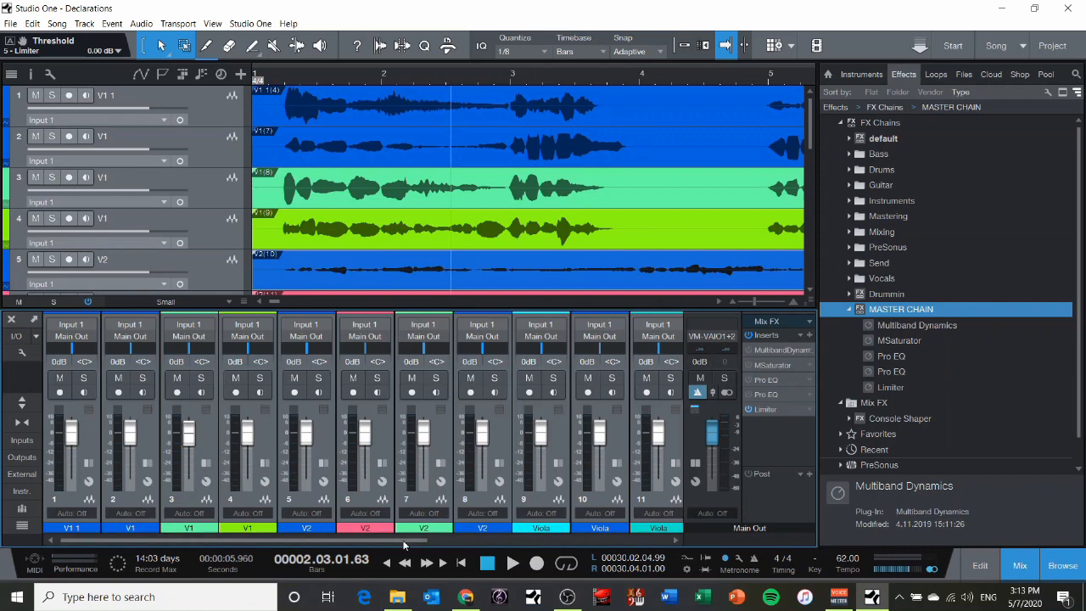
{"action": "left_click_drag", "start_coordinate": [406, 542], "coordinate": [650, 541]}
{"action": "left_click_drag", "start_coordinate": [653, 438], "coordinate": [652, 439]}
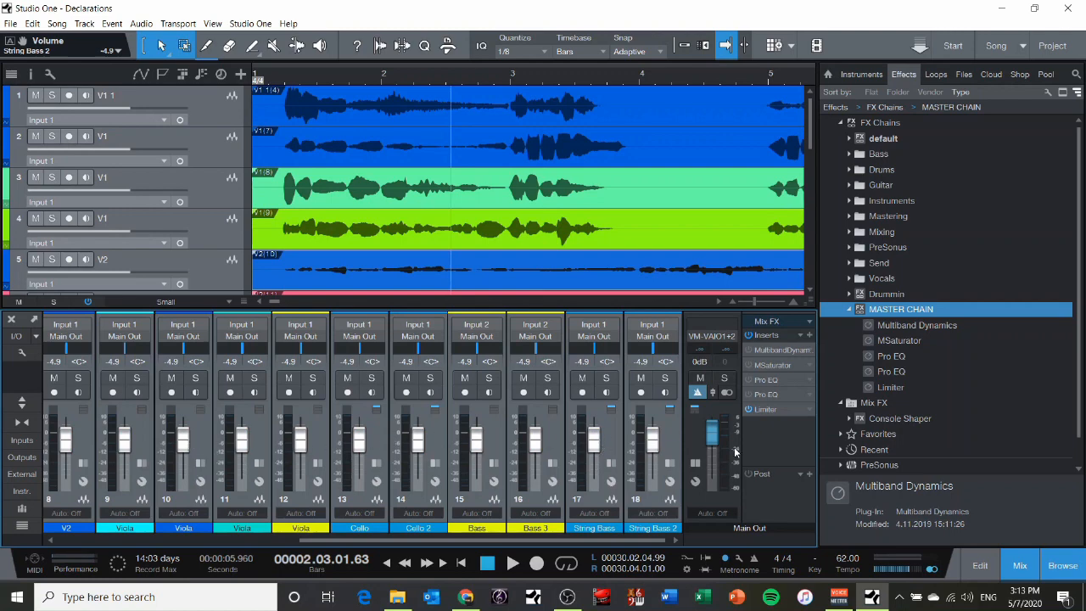
- Play the song from the start to check the Main Out level with the lowered track faders
{"action": "key", "text": "Home"}
{"action": "key", "text": "space"}
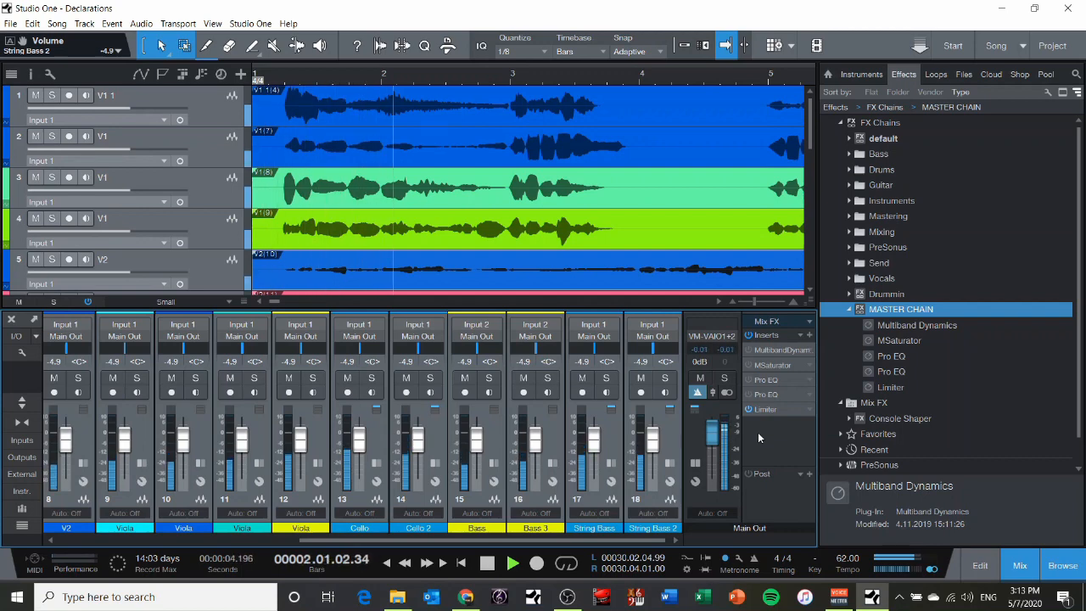
{"action": "key", "text": "space"}
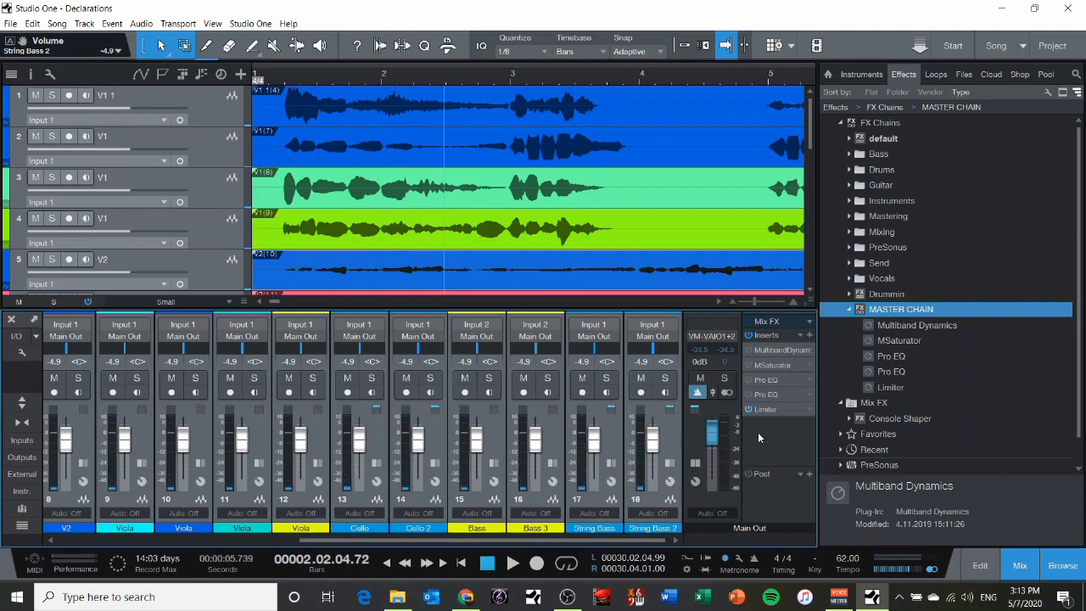
- Enable the Multiband Dynamics insert on the Main Out and watch its bands while playing the song from the start
{"action": "left_click", "coordinate": [761, 350]}
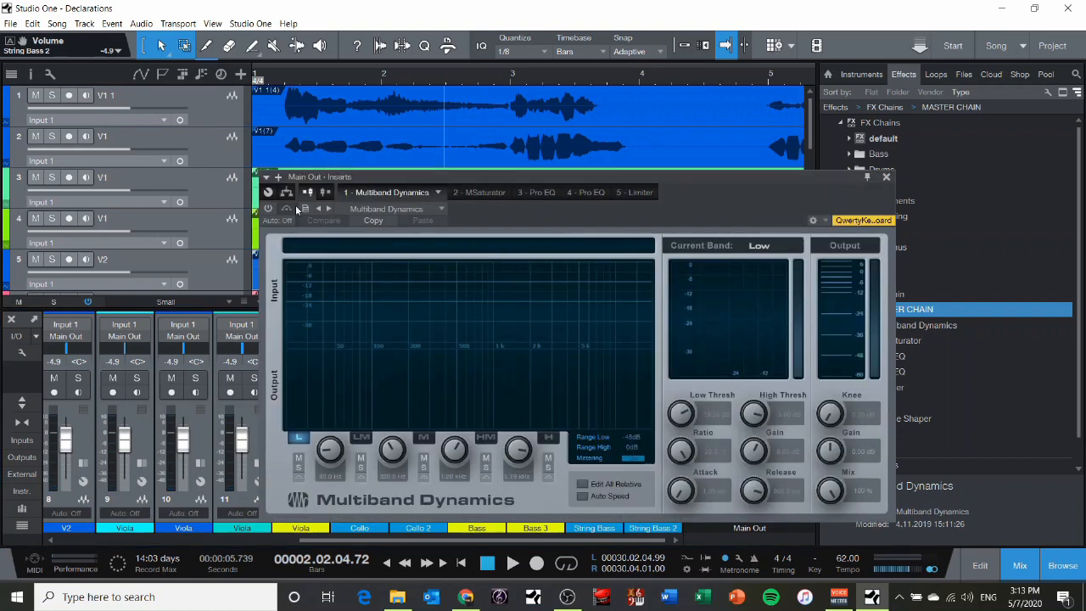
{"action": "left_click", "coordinate": [269, 210]}
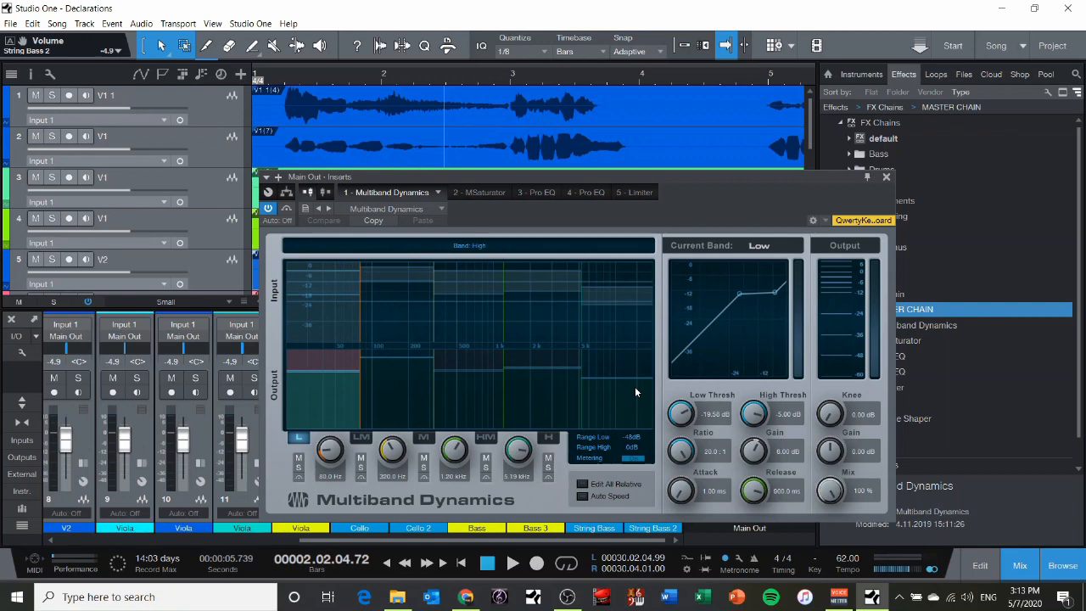
{"action": "key", "text": "Home"}
{"action": "key", "text": "space"}
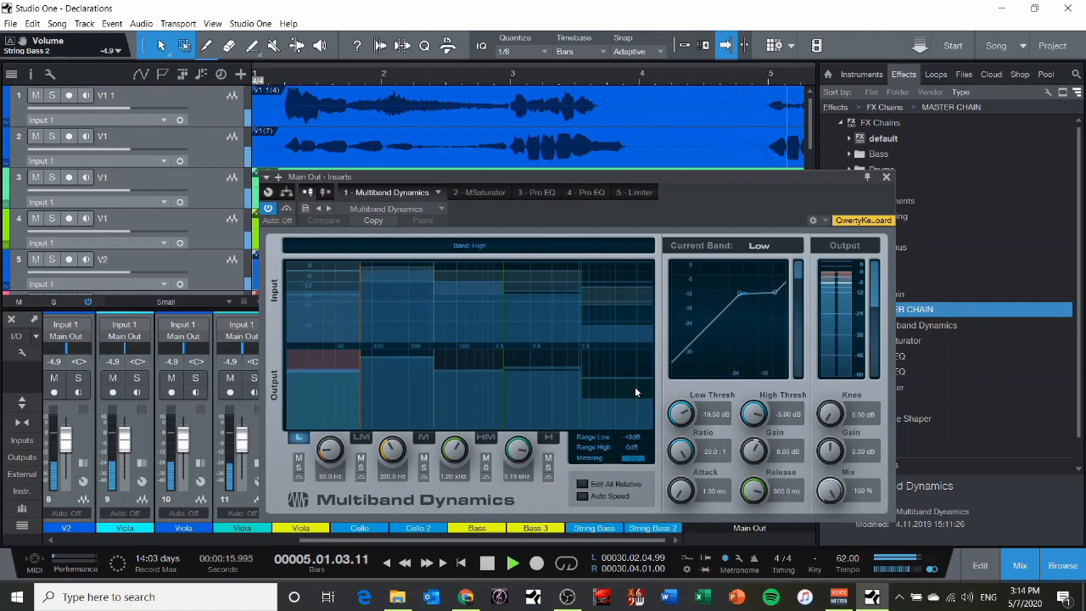
{"action": "key", "text": "space"}
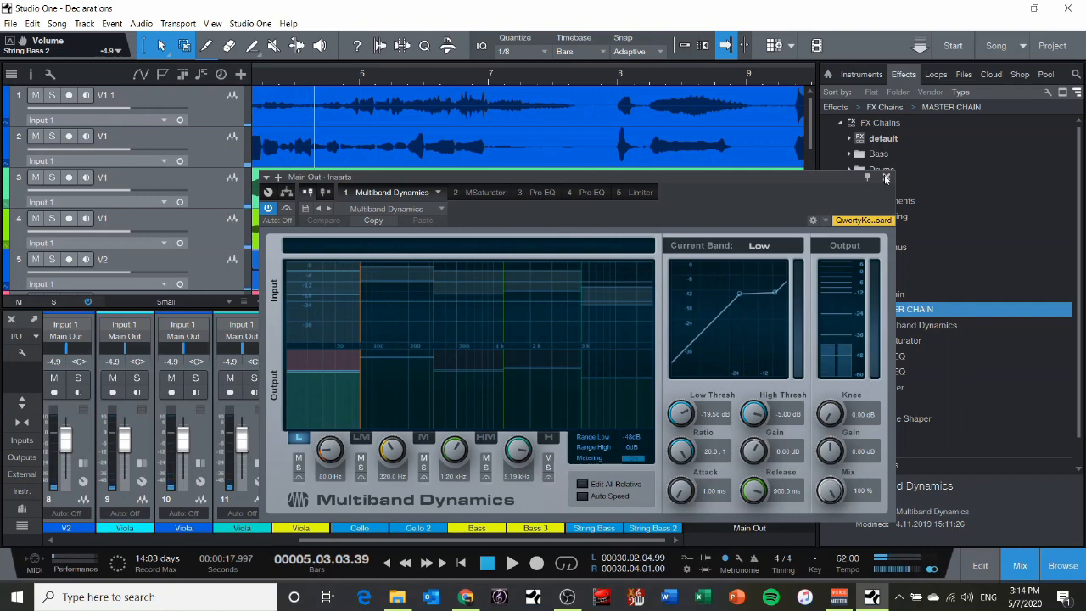
- Examine the Main Out MSaturator's settings, including its clipping option, and close the plug-in window
{"action": "left_click", "coordinate": [488, 190]}
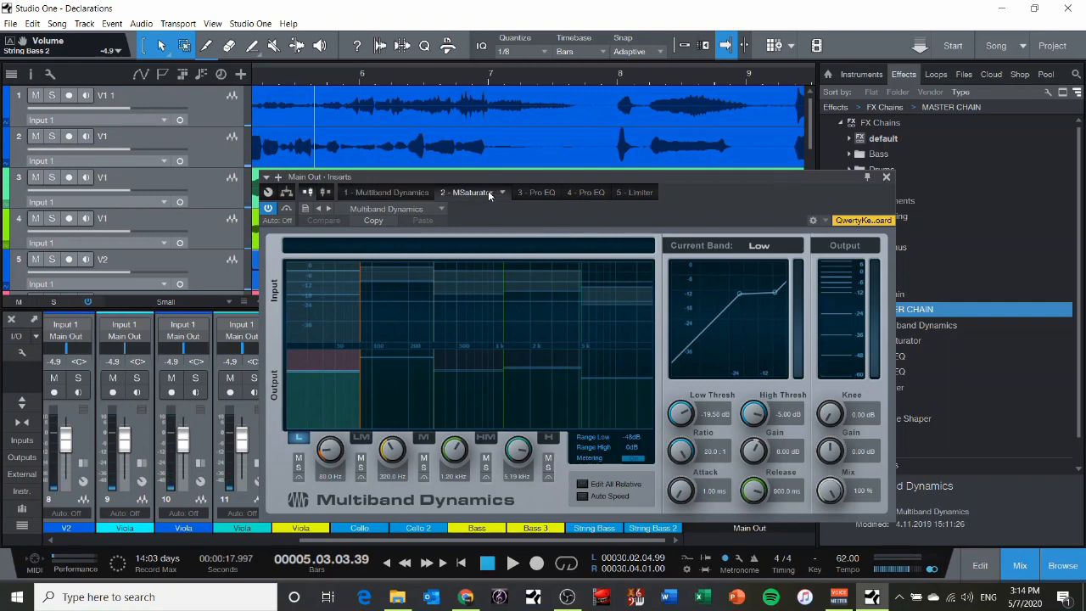
{"action": "left_click", "coordinate": [363, 195]}
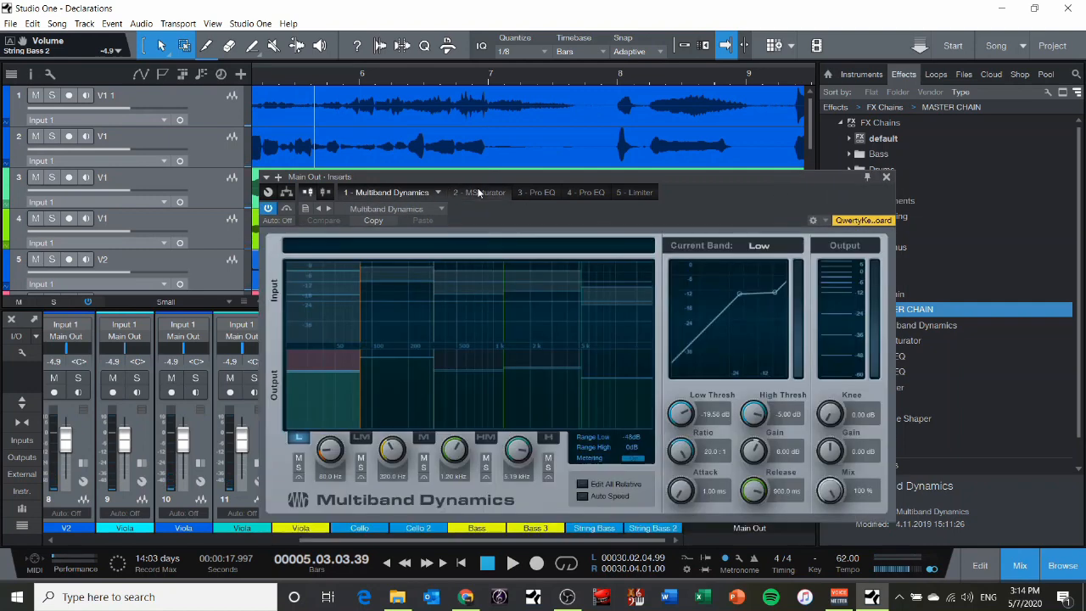
{"action": "left_click", "coordinate": [477, 193]}
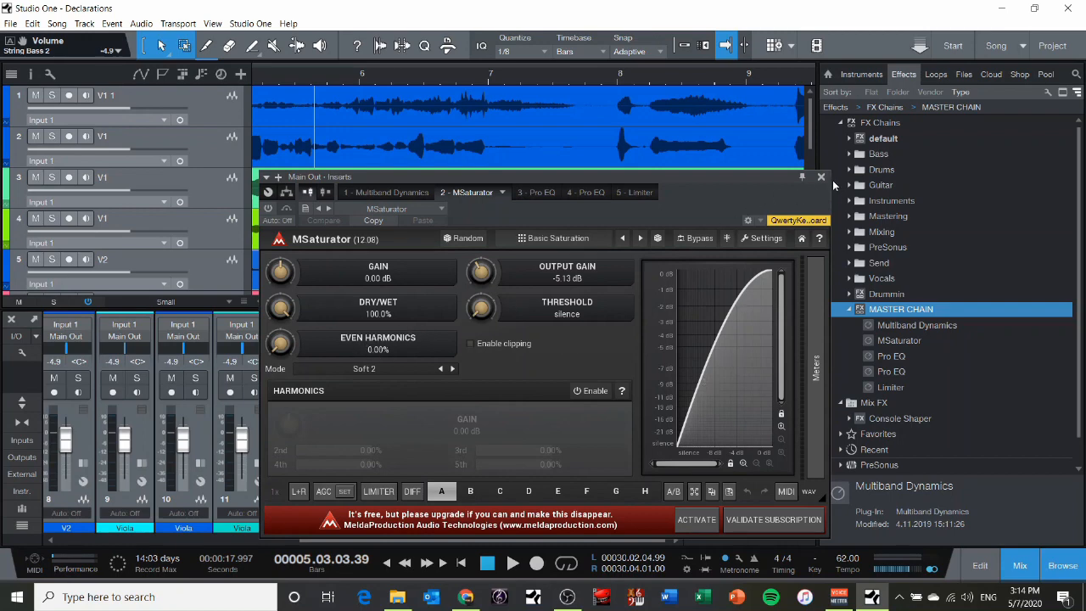
{"action": "left_click", "coordinate": [470, 343]}
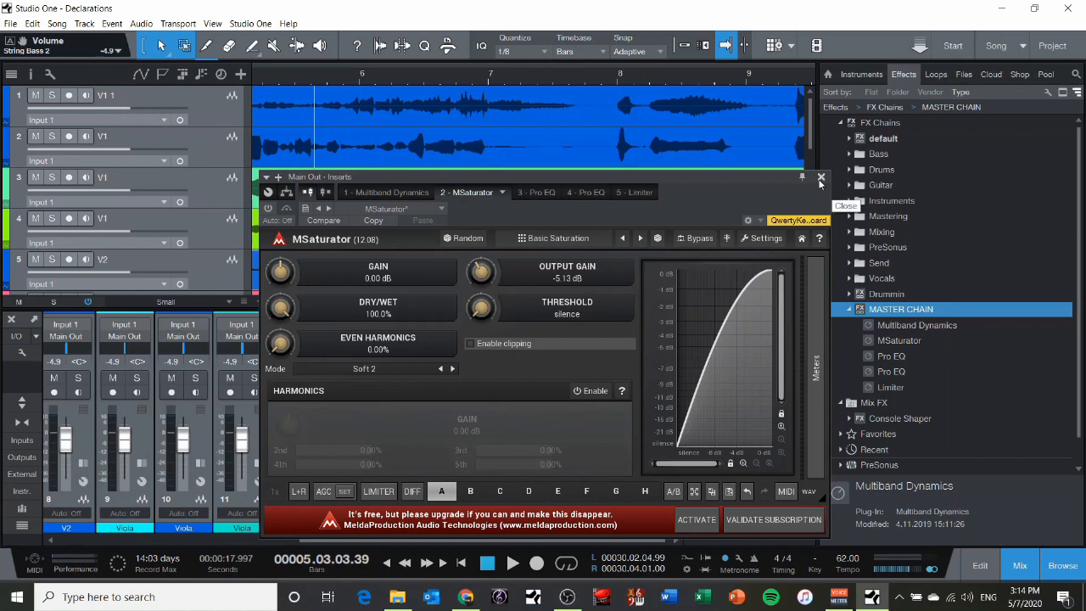
{"action": "left_click", "coordinate": [820, 179]}
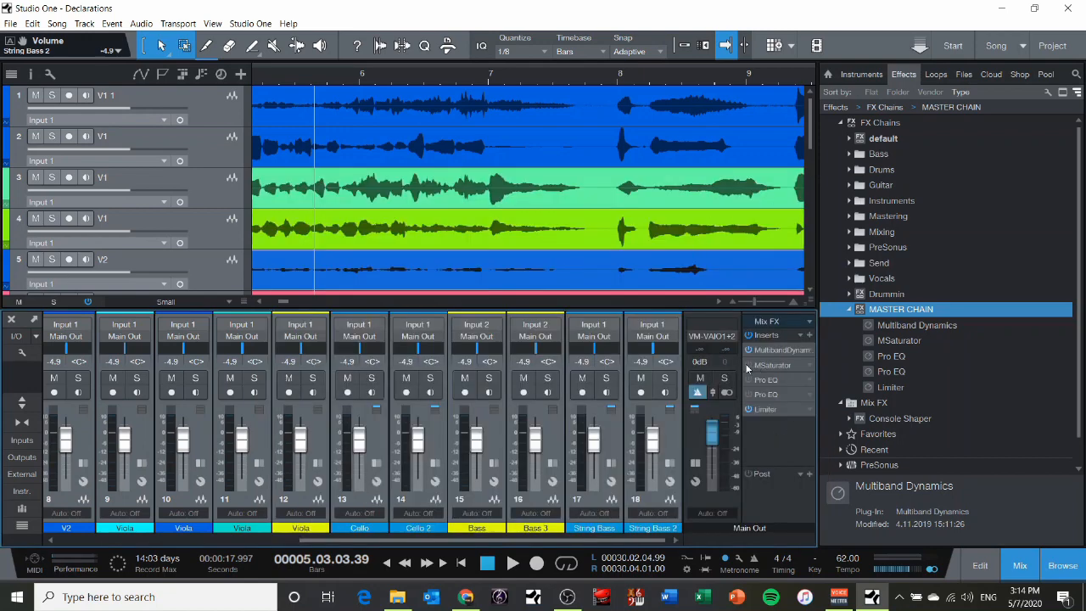
- Enable the MSaturator insert on the Main Out and play the song from the start to hear its effect
{"action": "key", "text": "space"}
{"action": "key", "text": "comma"}
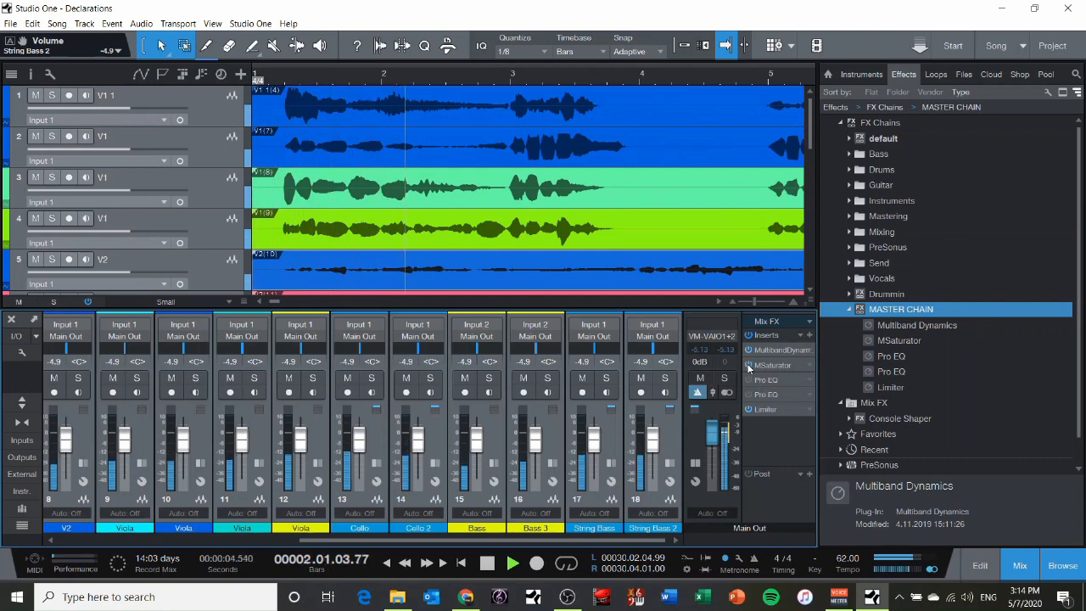
{"action": "key", "text": "space"}
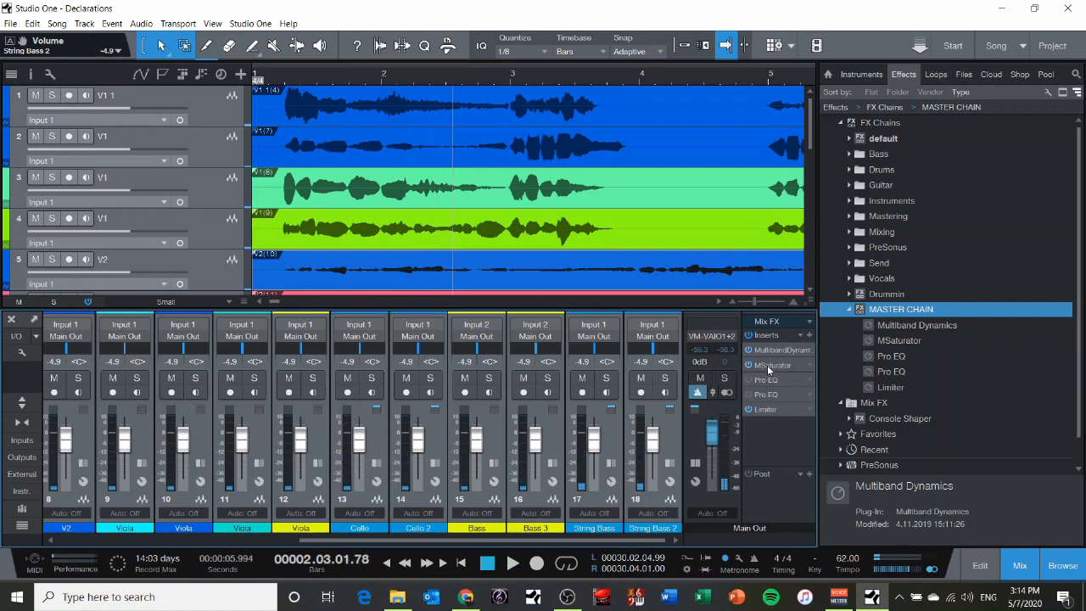
- Compare the MSaturator with clipping enabled and disabled while playing the song from the start, leaving clipping on
{"action": "double_click", "coordinate": [767, 364]}
{"action": "left_click", "coordinate": [470, 344]}
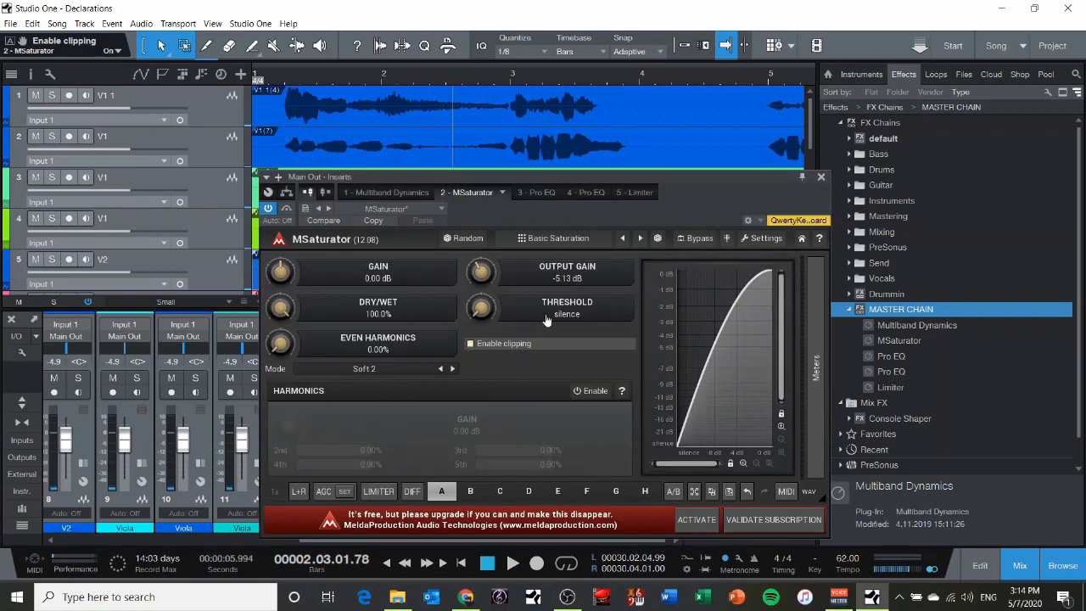
{"action": "key", "text": "Home"}
{"action": "key", "text": "space"}
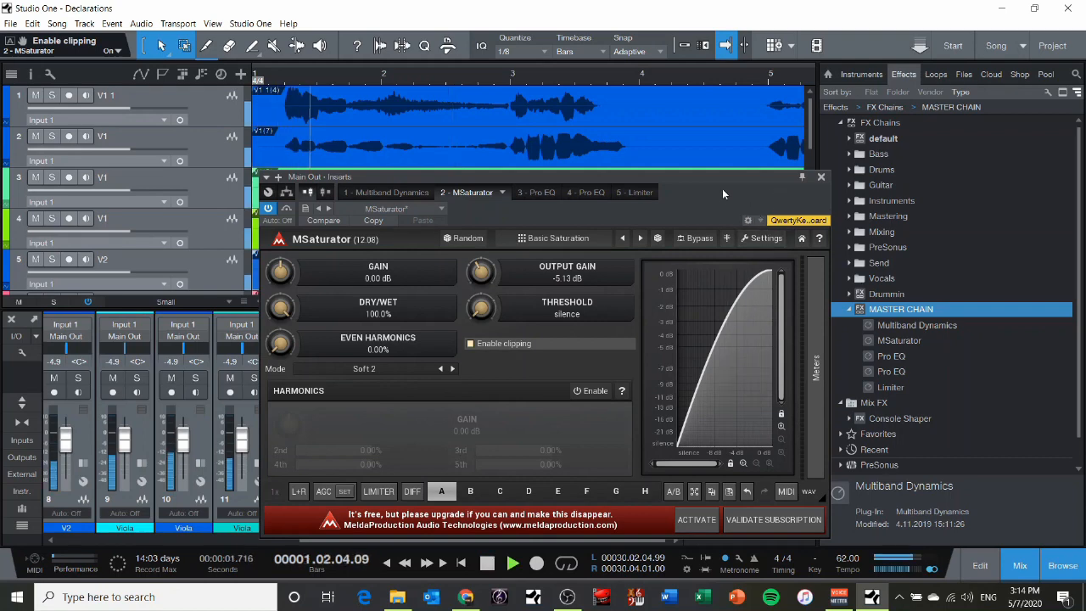
{"action": "left_click", "coordinate": [470, 343]}
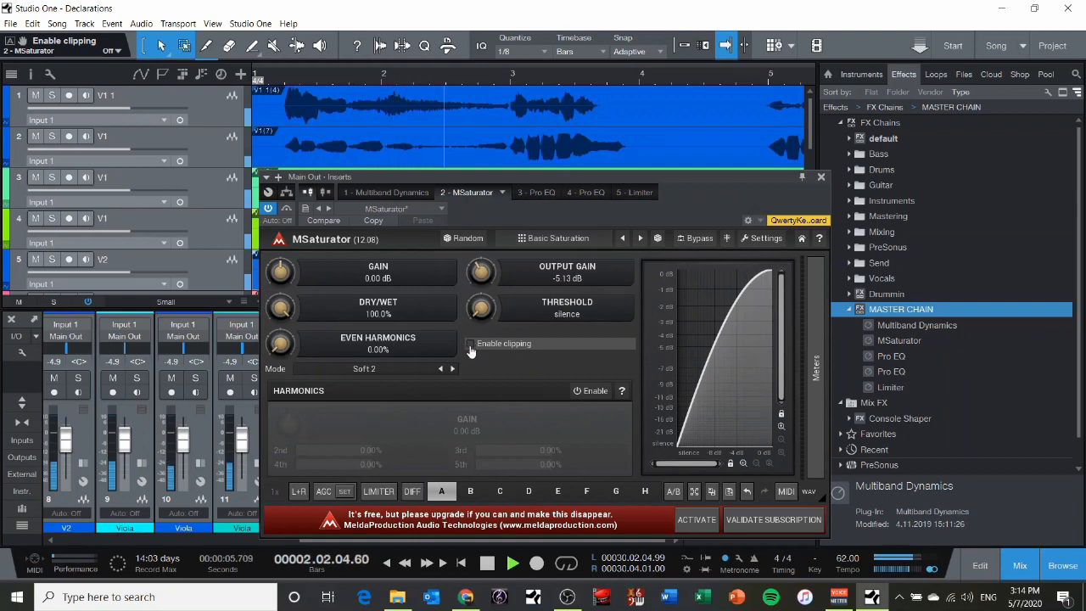
{"action": "left_click", "coordinate": [470, 345]}
- Reduce the MSaturator's Dry/Wet mix to 3.6% during playback and stop the song
{"action": "left_click_drag", "start_coordinate": [283, 309], "coordinate": [284, 402]}
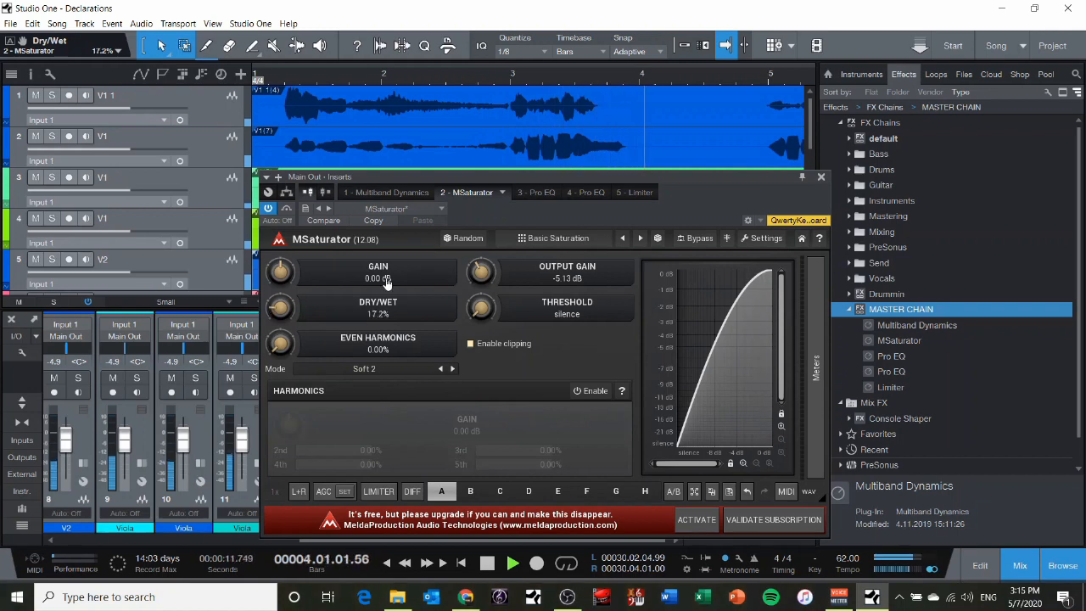
{"action": "left_click_drag", "start_coordinate": [282, 308], "coordinate": [281, 324]}
{"action": "key", "text": "space"}
- Bypass the MSaturator and remove it from the Main Out inserts
{"action": "left_click", "coordinate": [269, 209]}
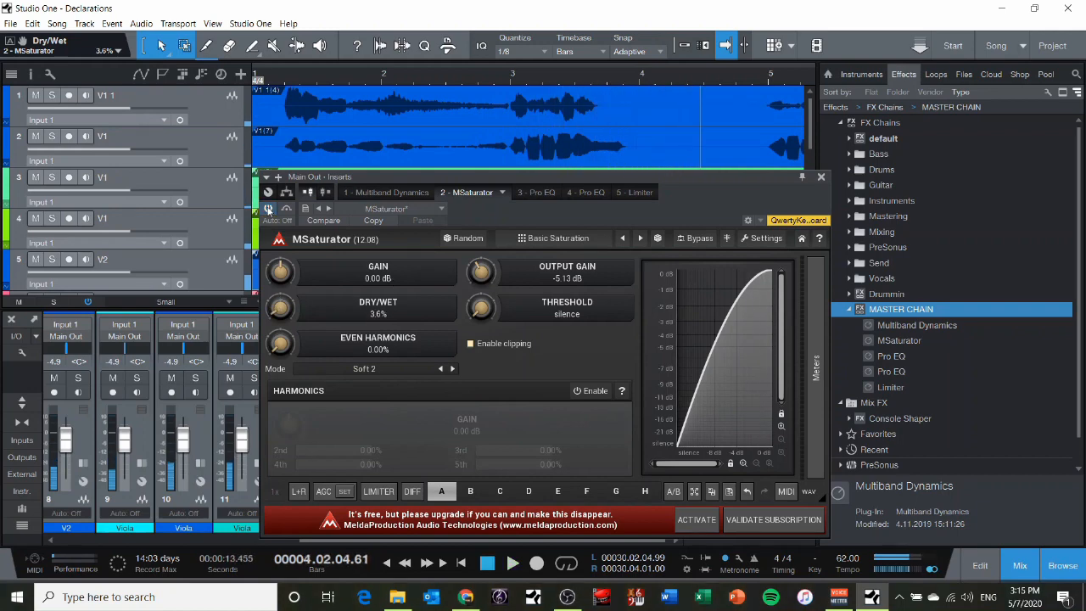
{"action": "left_click", "coordinate": [820, 178]}
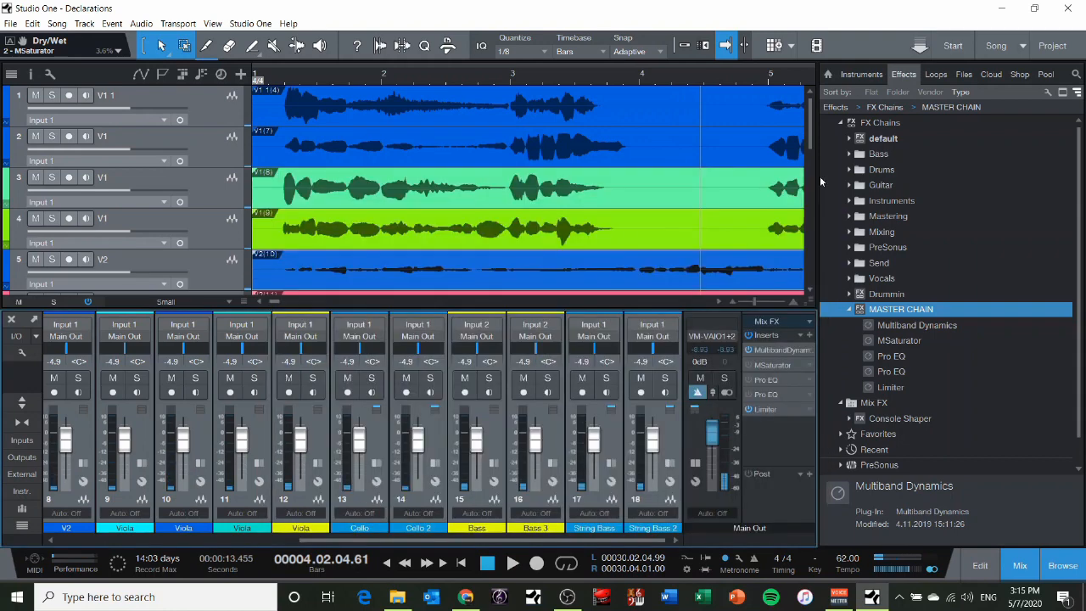
{"action": "right_click", "coordinate": [806, 365]}
{"action": "key", "text": "Delete"}
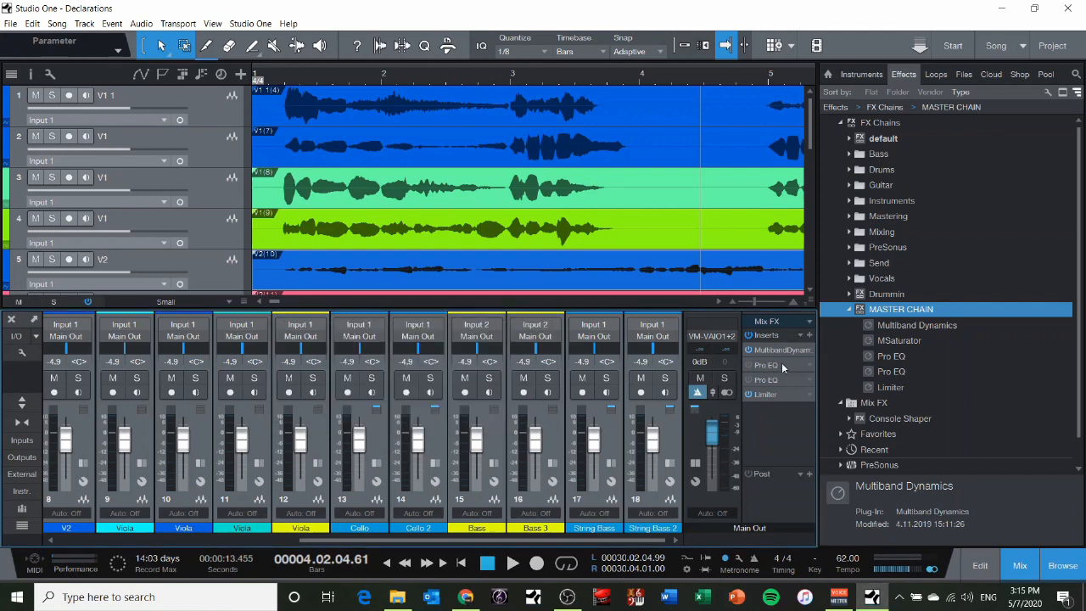
- Compare the curves of the two Main Out Pro EQ inserts and enable the first one
{"action": "left_click", "coordinate": [781, 365]}
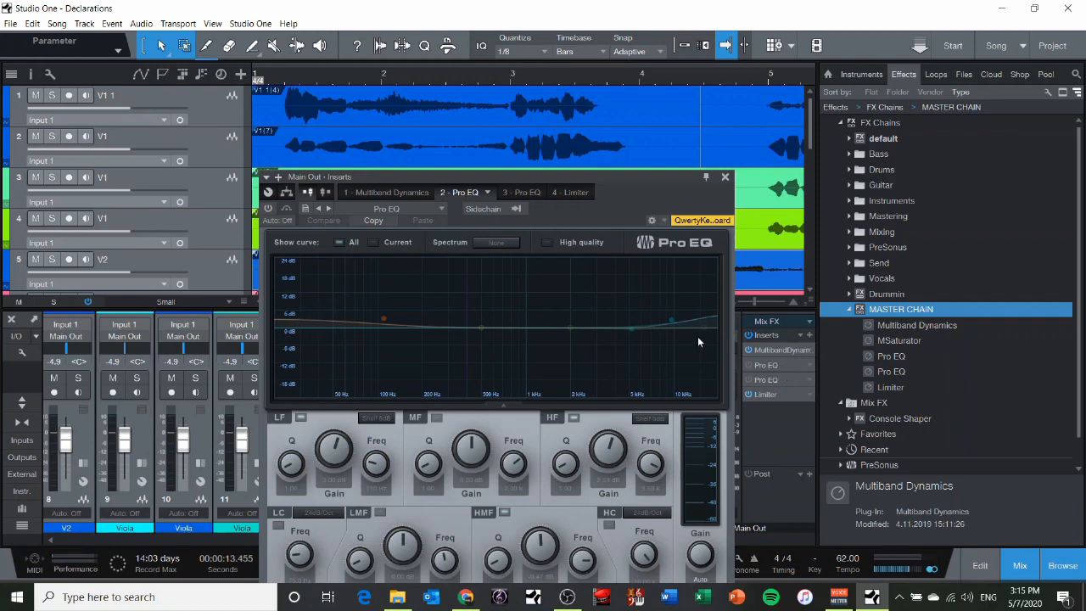
{"action": "left_click", "coordinate": [517, 193]}
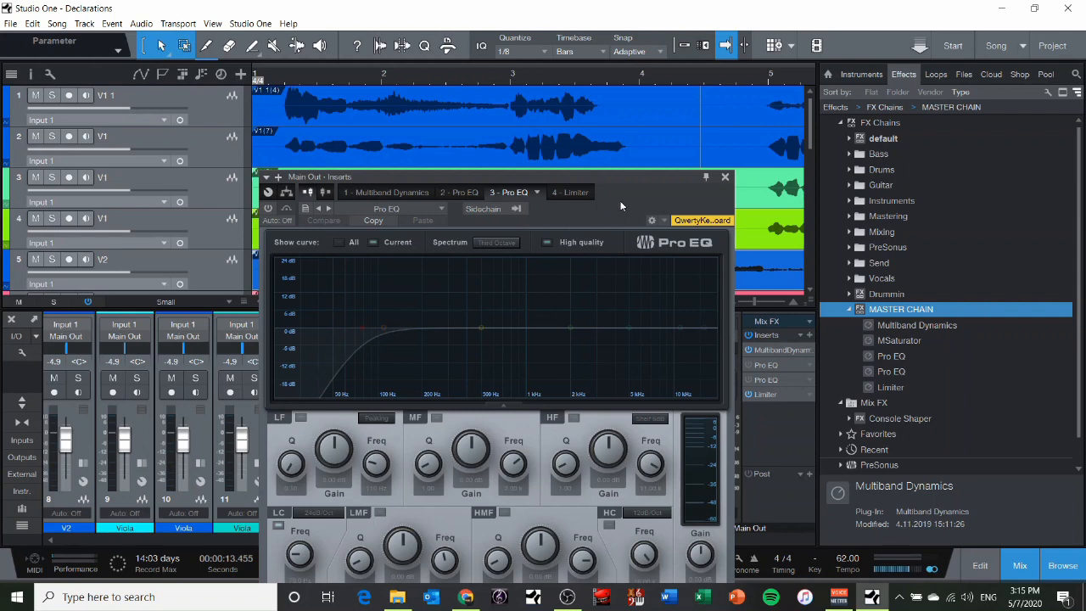
{"action": "left_click", "coordinate": [463, 195]}
{"action": "left_click", "coordinate": [509, 191]}
{"action": "left_click", "coordinate": [475, 194]}
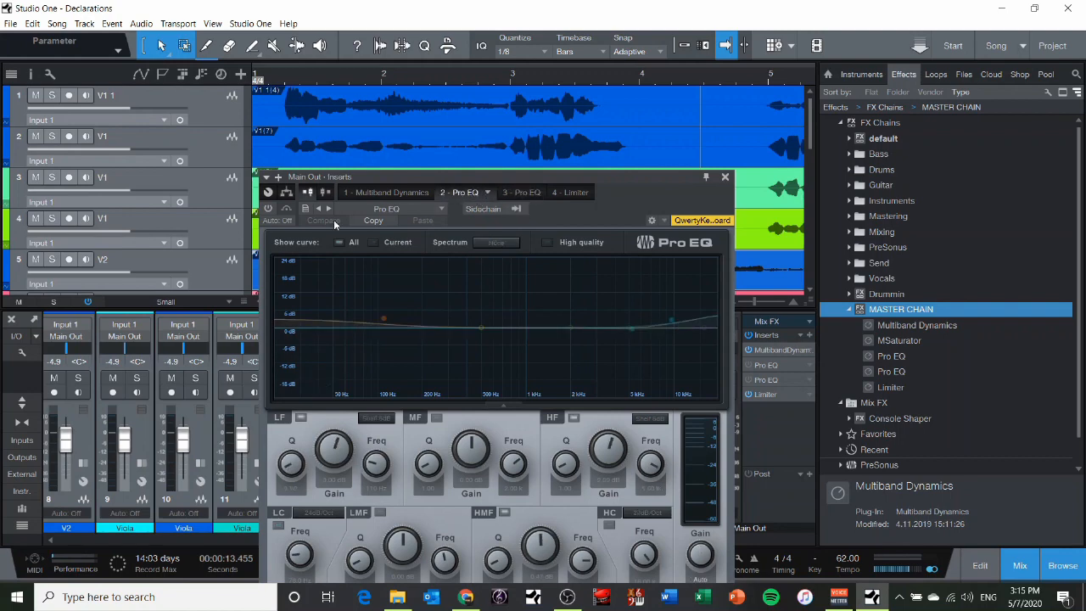
{"action": "left_click", "coordinate": [269, 210]}
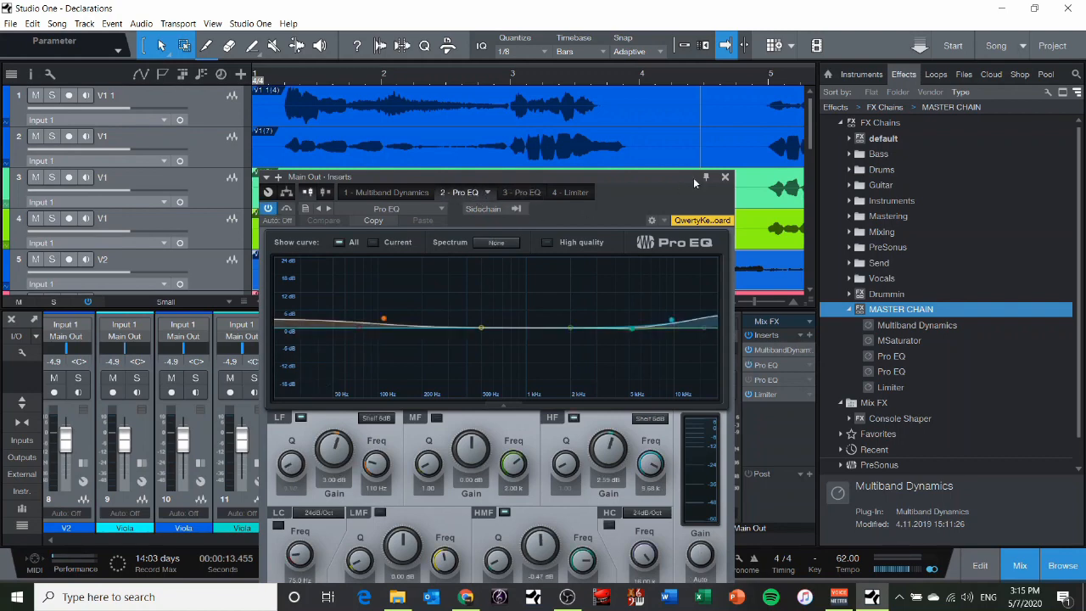
- Play the song from the start while switching the two Main Out Pro EQ inserts on and off, leaving both enabled
{"action": "left_click", "coordinate": [724, 178]}
{"action": "key", "text": "space"}
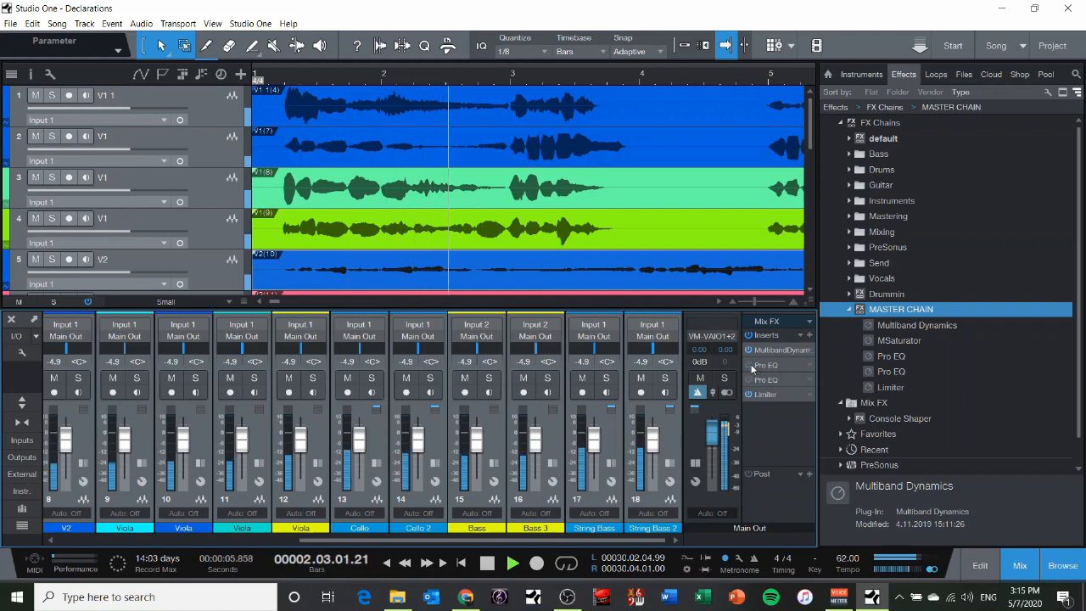
{"action": "key", "text": "space"}
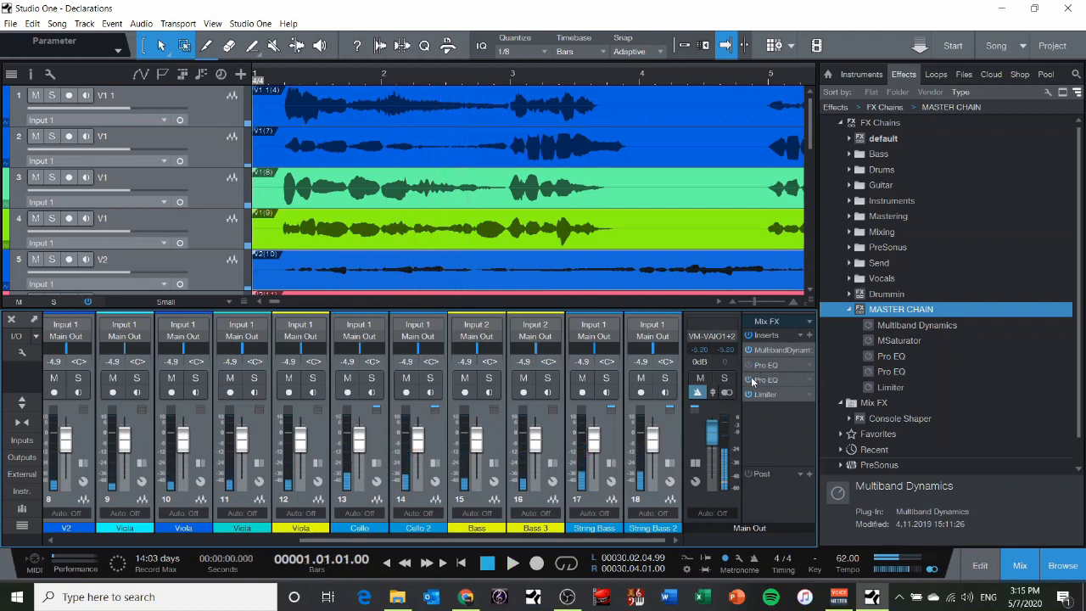
{"action": "key", "text": "space"}
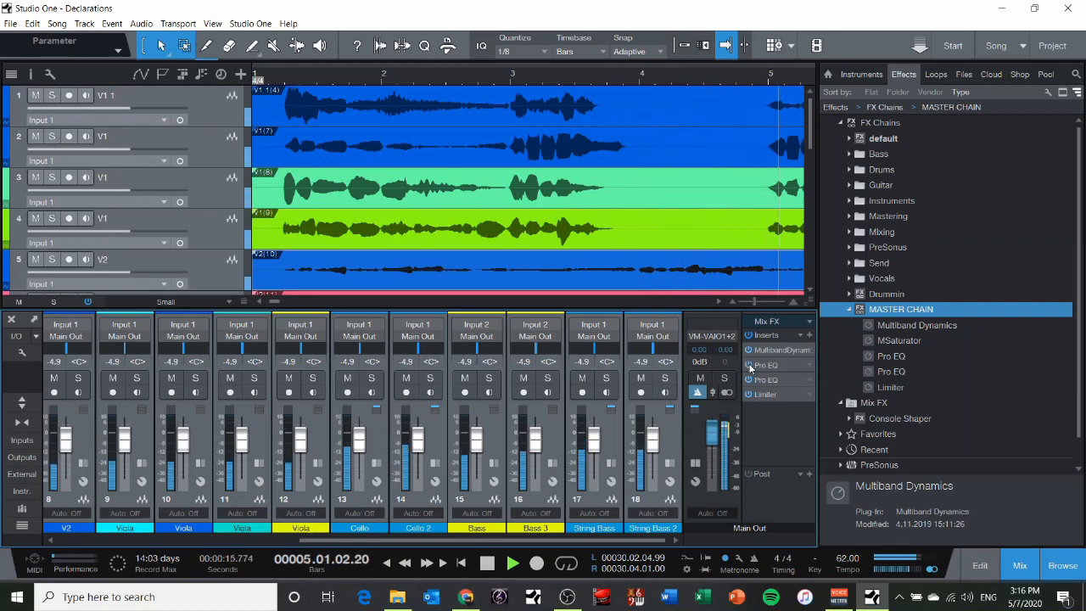
- Load the Strings instrument preset into the first Main Out Pro EQ and audition it from the start of the song
{"action": "left_click", "coordinate": [755, 366]}
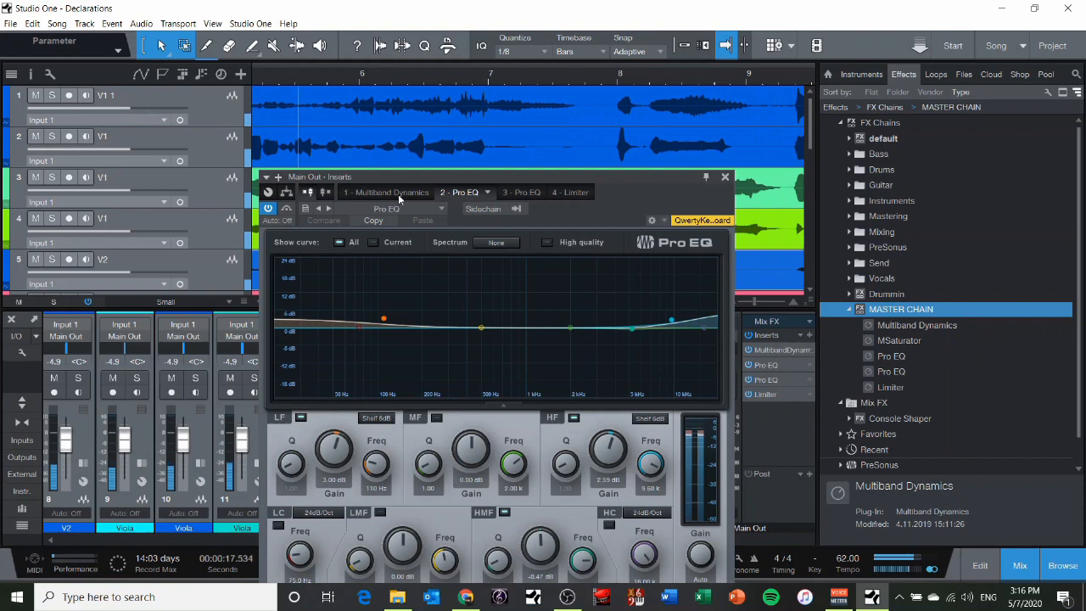
{"action": "key", "text": "space"}
{"action": "left_click", "coordinate": [441, 208]}
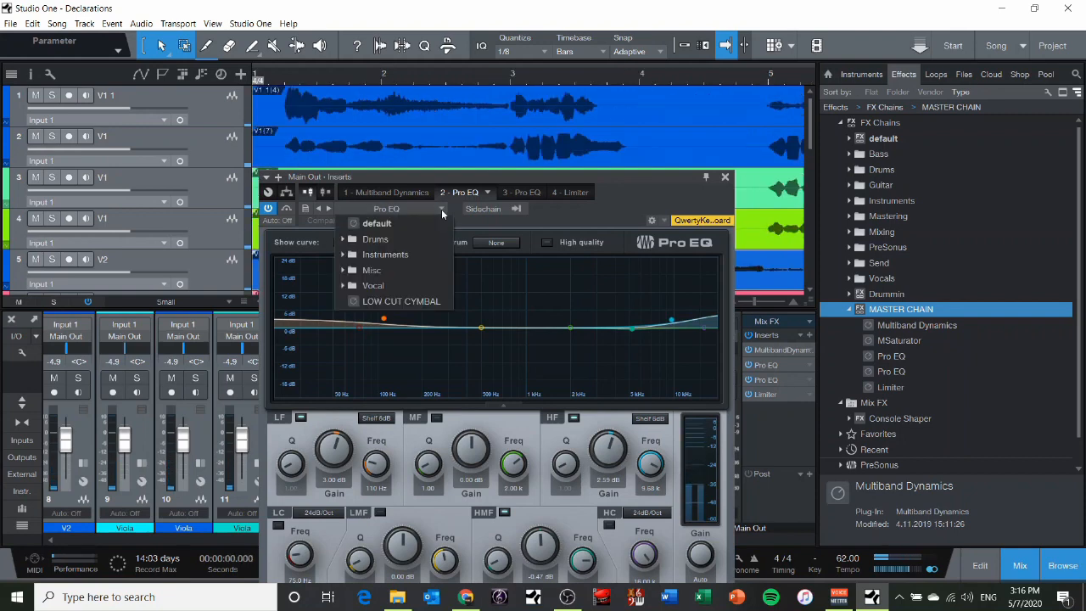
{"action": "left_click", "coordinate": [399, 255]}
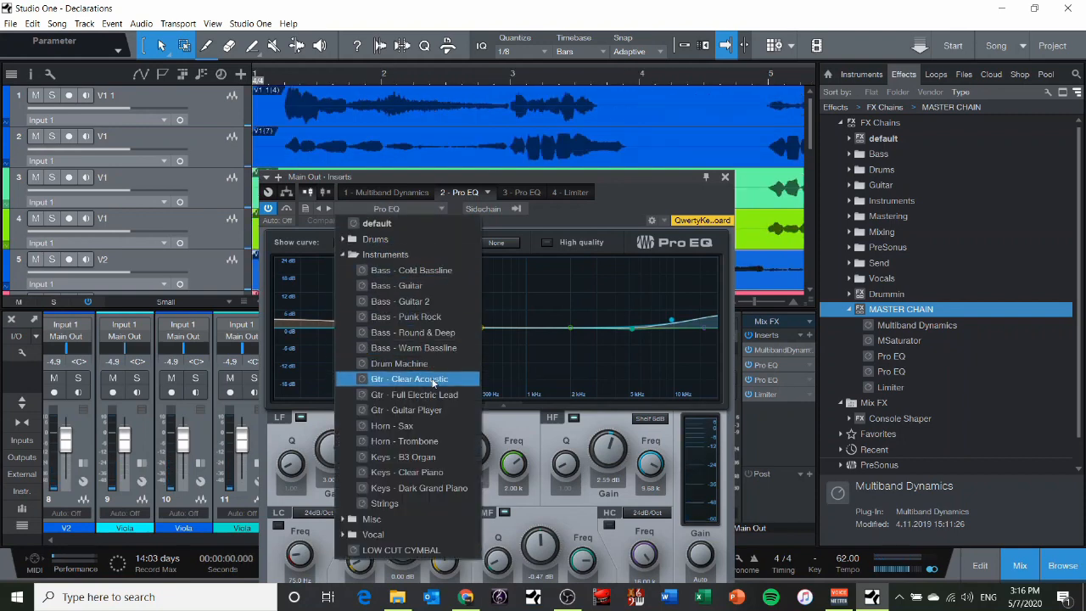
{"action": "left_click", "coordinate": [422, 504]}
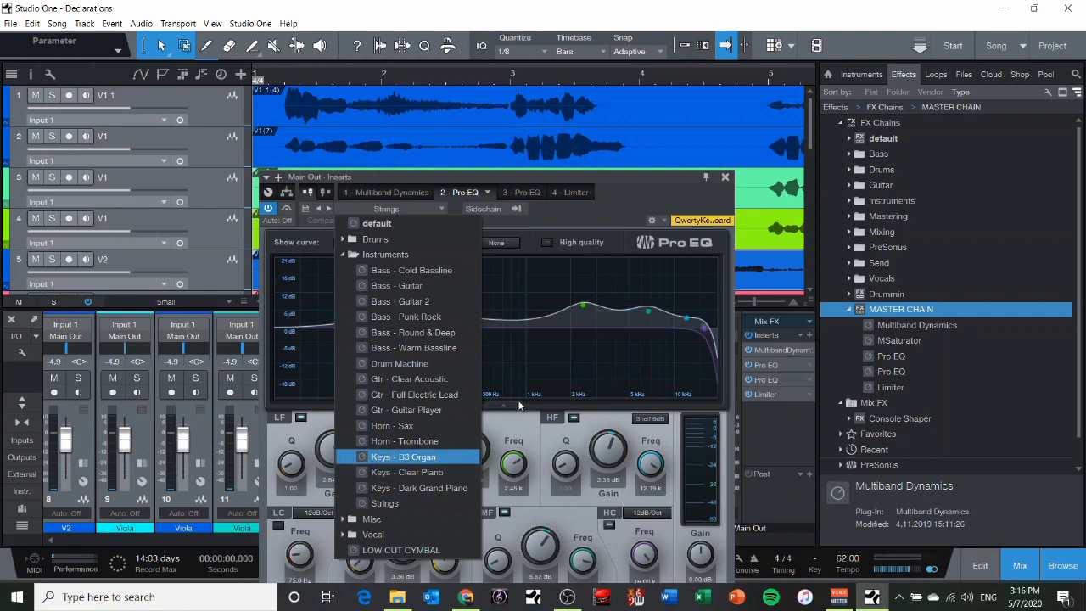
{"action": "left_click", "coordinate": [631, 213]}
{"action": "key", "text": "space"}
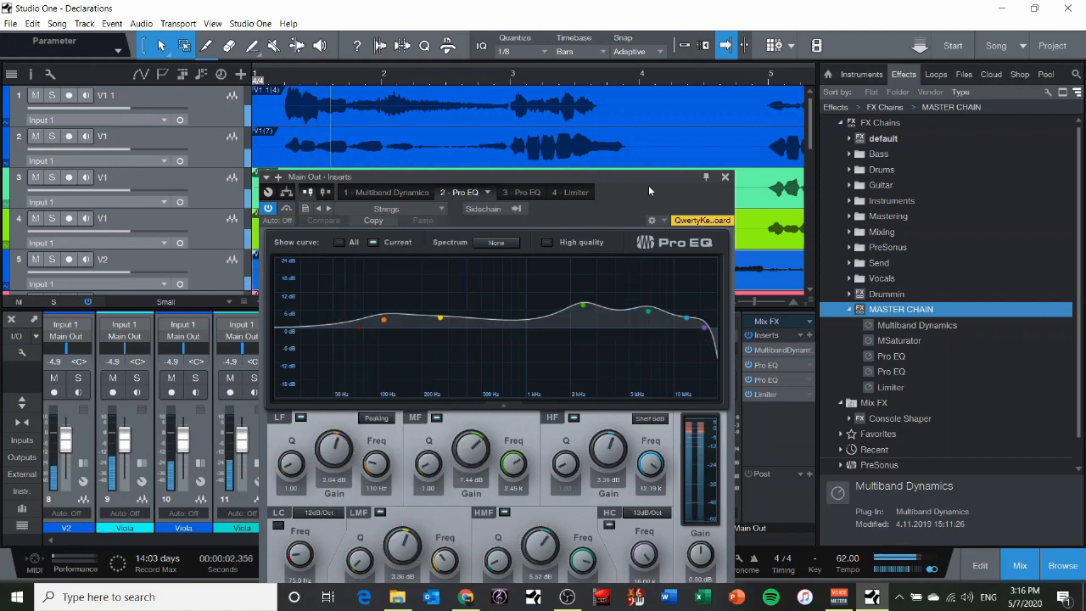
{"action": "left_click_drag", "start_coordinate": [648, 182], "coordinate": [567, 83]}
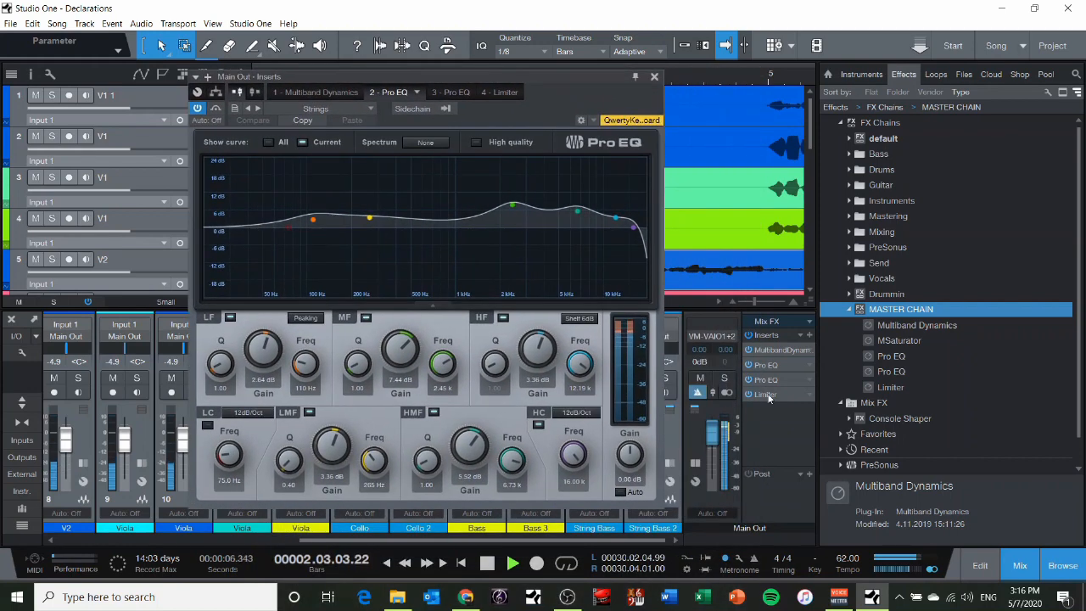
{"action": "key", "text": "space"}
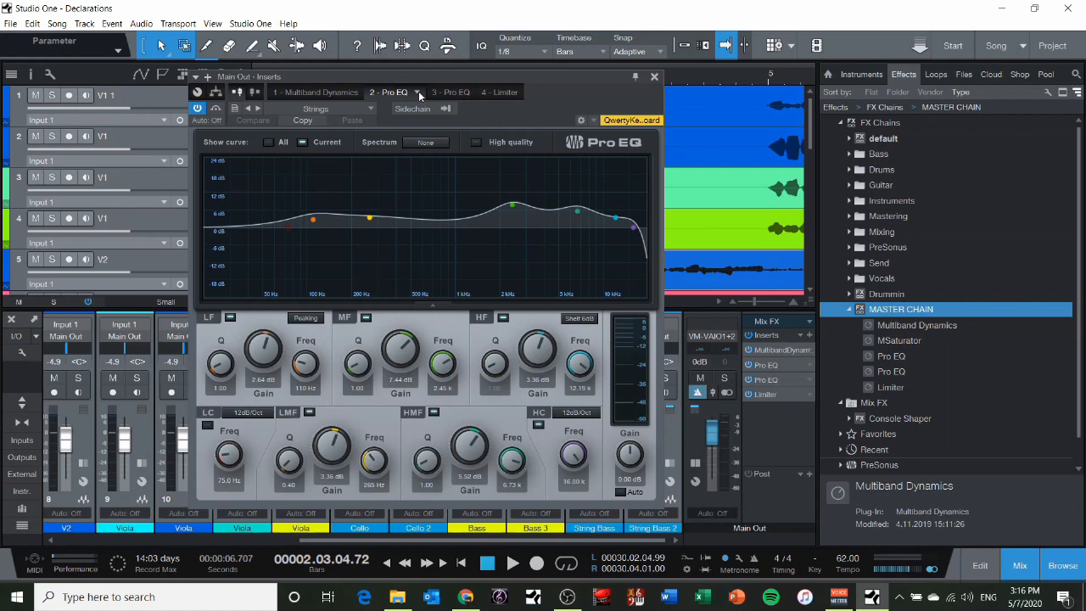
- Try the Gtr - Clear Acoustic preset on the first Pro EQ, audition it from the start, and bypass that EQ
{"action": "left_click", "coordinate": [371, 110]}
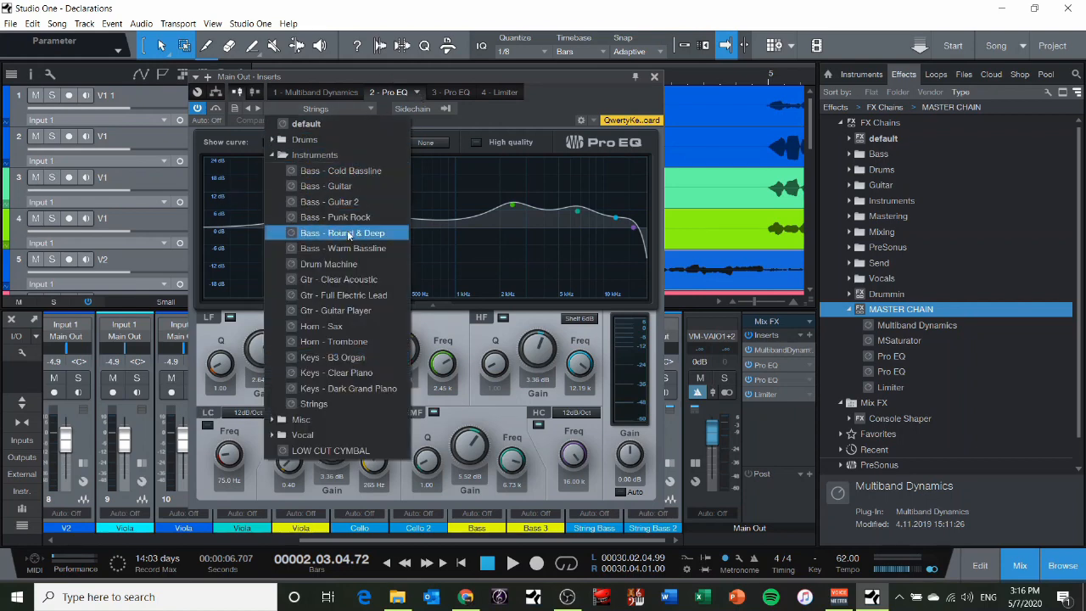
{"action": "left_click", "coordinate": [342, 282]}
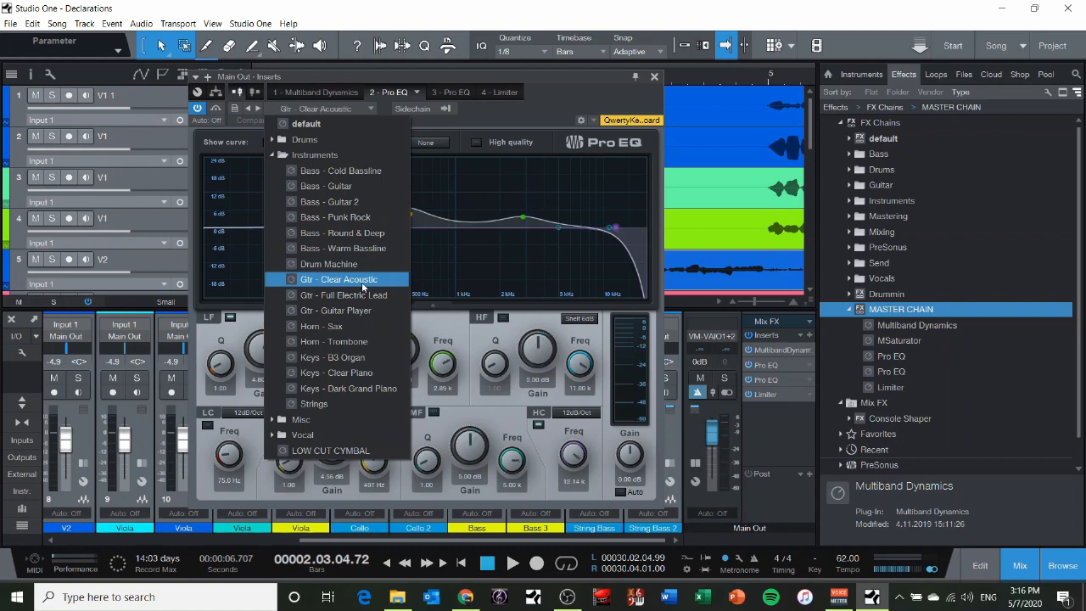
{"action": "left_click", "coordinate": [493, 242]}
{"action": "key", "text": "comma"}
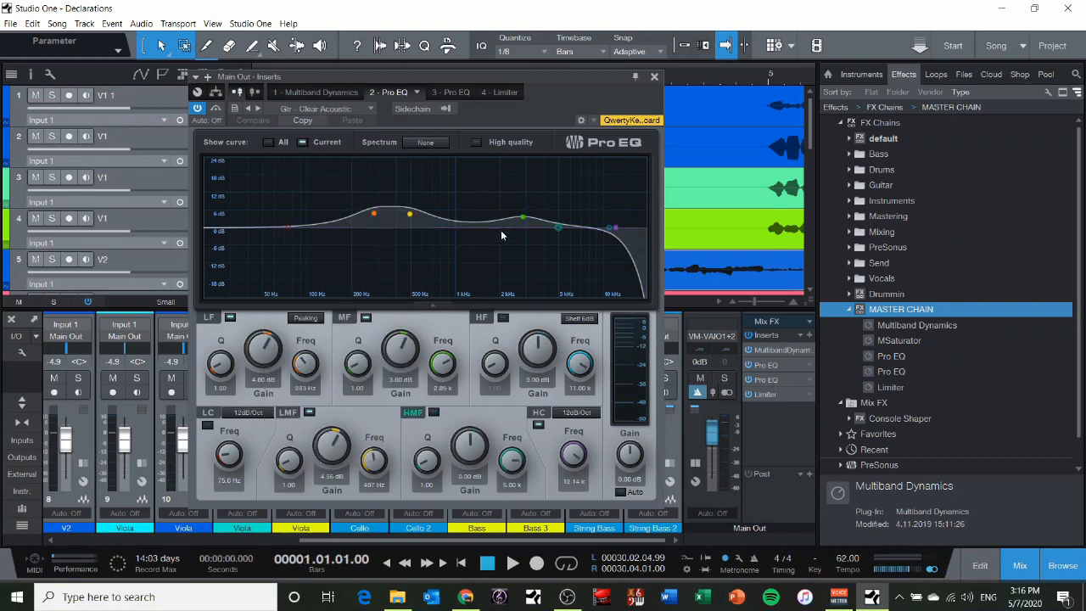
{"action": "key", "text": "space"}
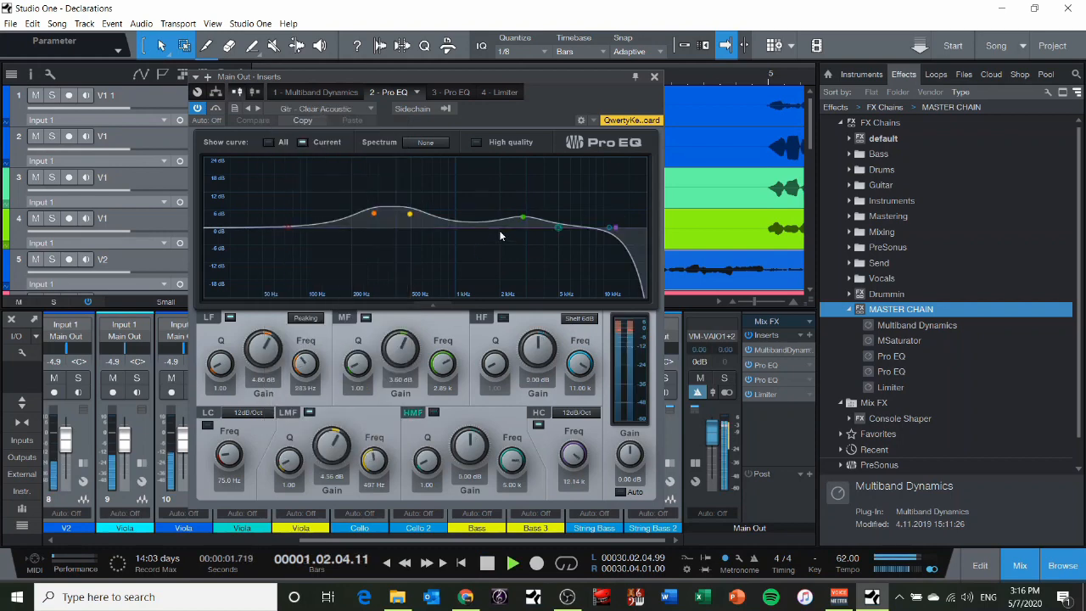
{"action": "key", "text": "space"}
{"action": "left_click", "coordinate": [199, 110]}
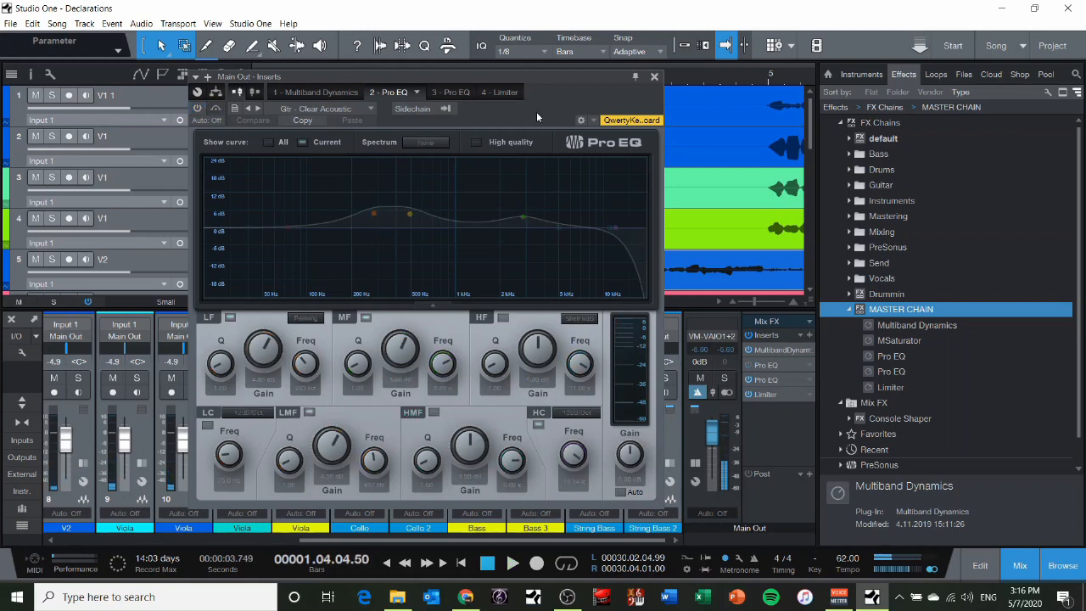
- Set the second Pro EQ's low cut slope to 48dB/Oct and lower its frequency to 49.8 Hz while auditioning the song
{"action": "left_click", "coordinate": [443, 92]}
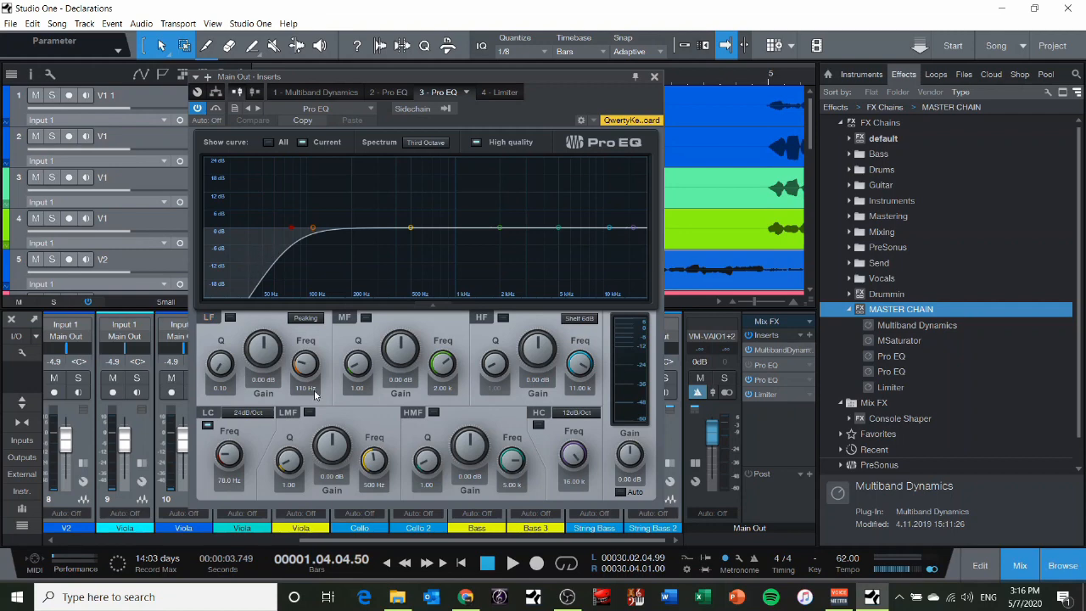
{"action": "left_click", "coordinate": [255, 413]}
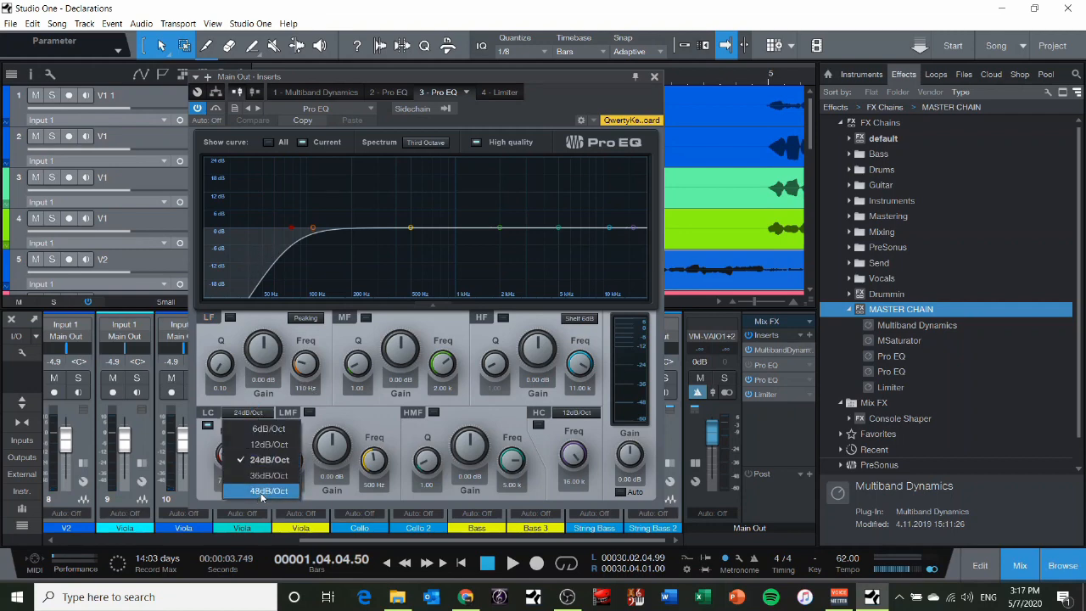
{"action": "left_click", "coordinate": [263, 496]}
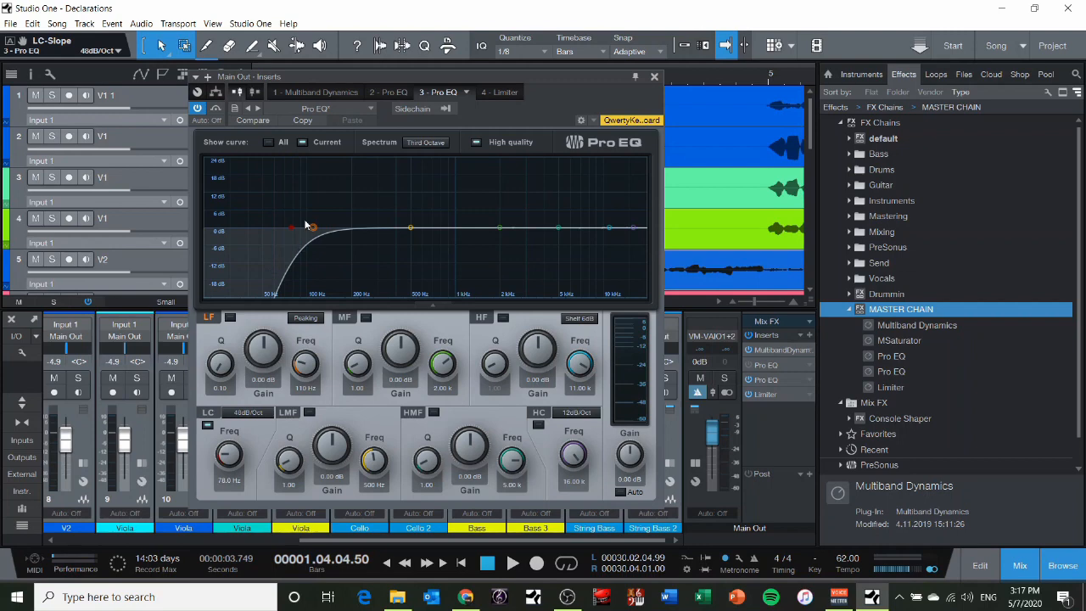
{"action": "left_click_drag", "start_coordinate": [312, 229], "coordinate": [275, 234]}
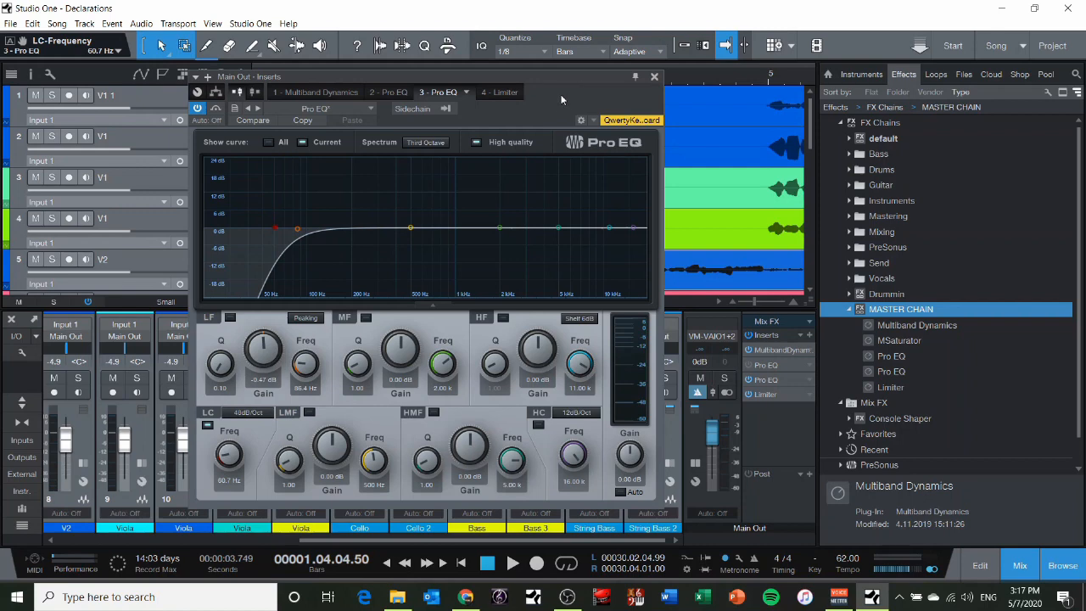
{"action": "key", "text": "space"}
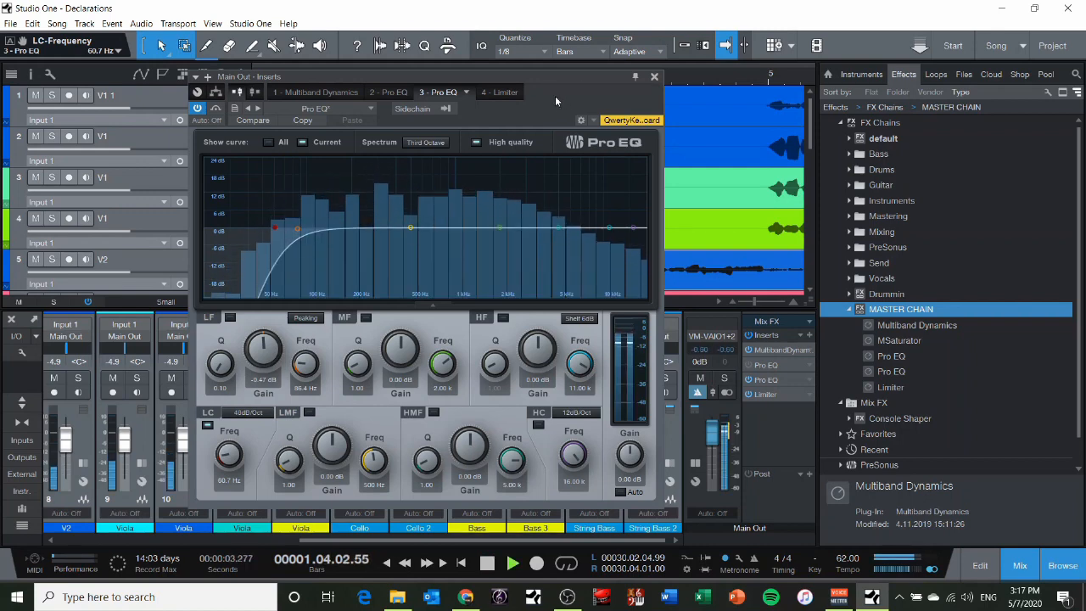
{"action": "mouse_move", "coordinate": [275, 227]}
{"action": "left_mouse_down"}
{"action": "mouse_move", "coordinate": [226, 235]}
{"action": "mouse_move", "coordinate": [327, 235]}
{"action": "mouse_move", "coordinate": [263, 237]}
{"action": "left_mouse_up"}
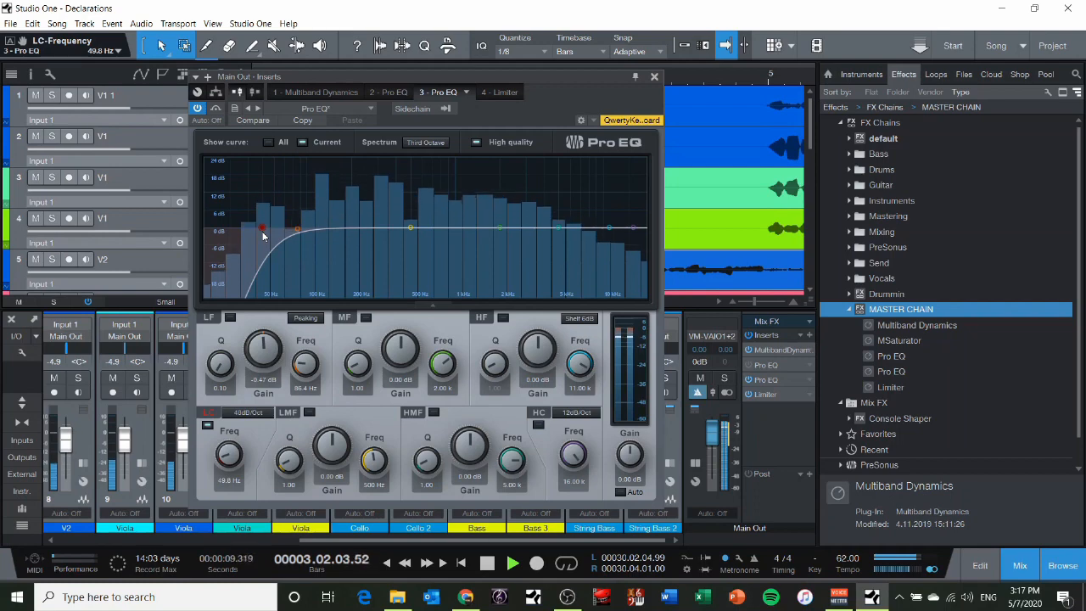
{"action": "key", "text": "space"}
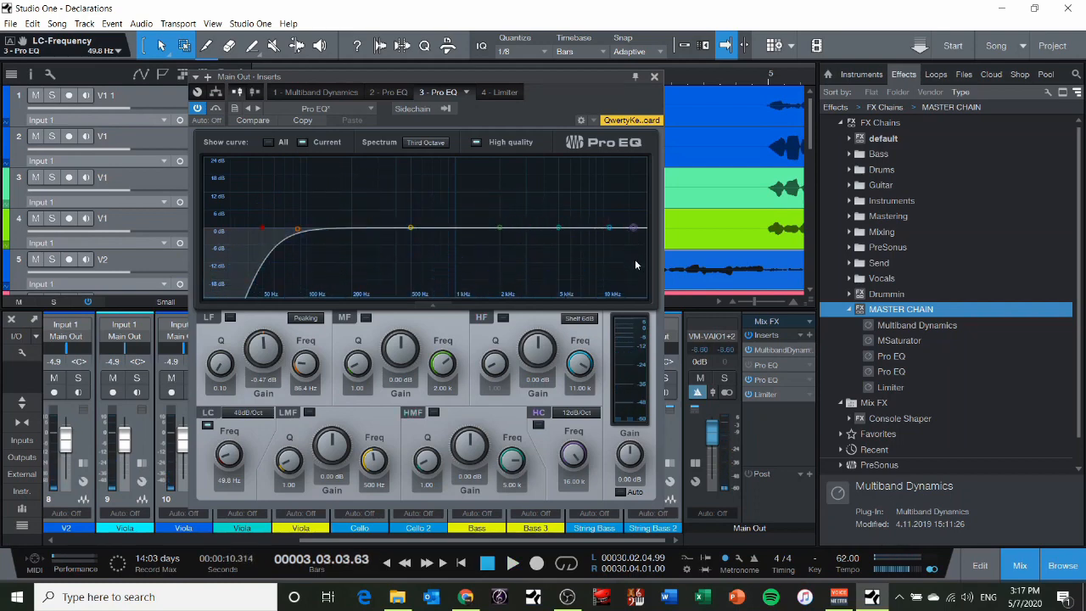
- Enable the second Pro EQ's high cut with a 24dB/Oct slope and lower its frequency to 14.70 kHz during playback
{"action": "left_click", "coordinate": [632, 234]}
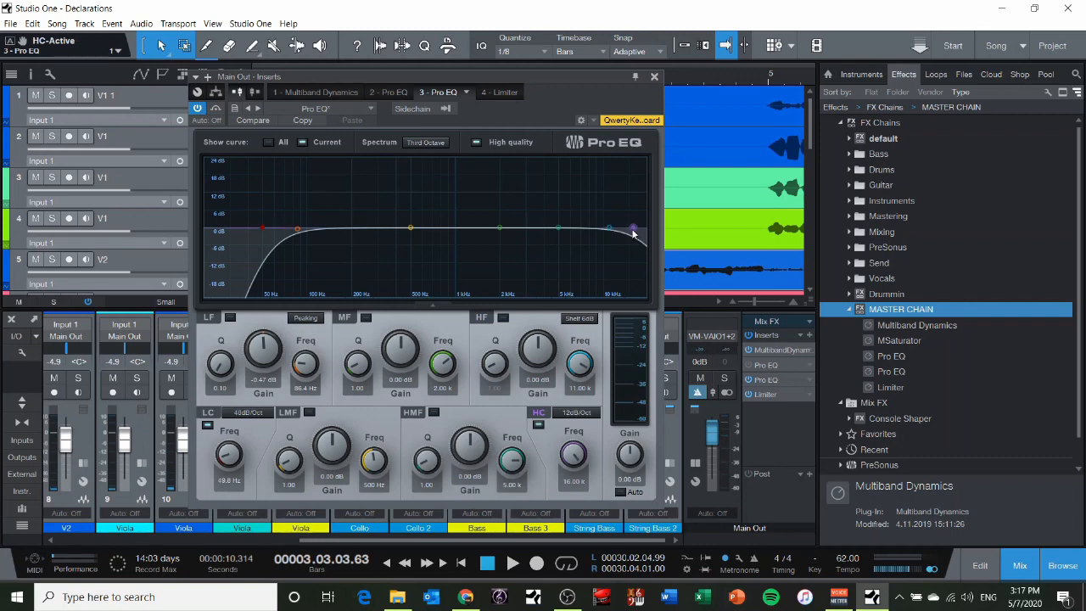
{"action": "left_click", "coordinate": [588, 415]}
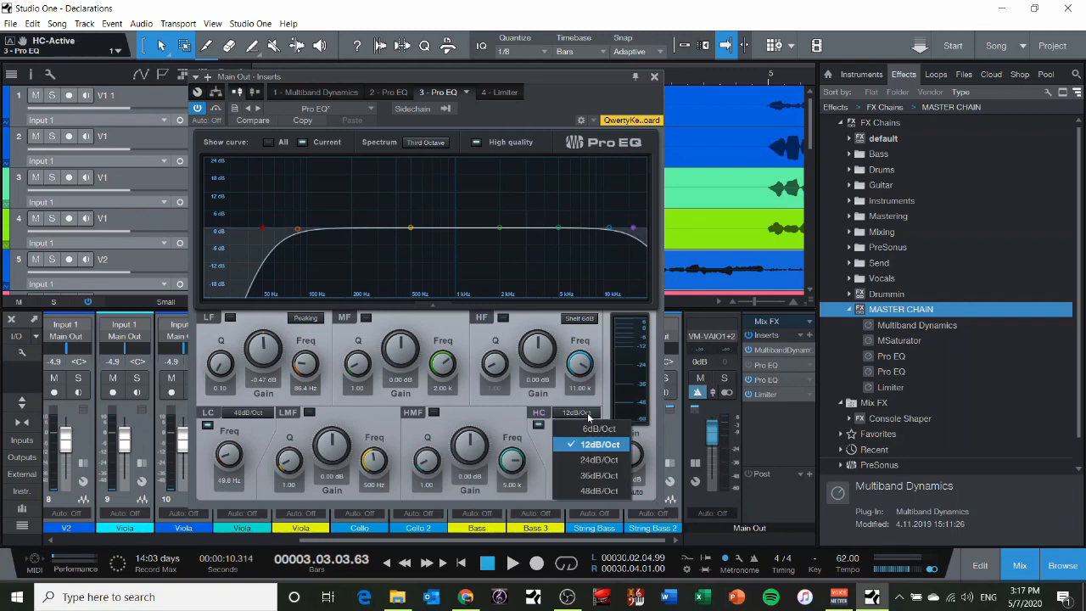
{"action": "left_click", "coordinate": [593, 458]}
{"action": "key", "text": "space"}
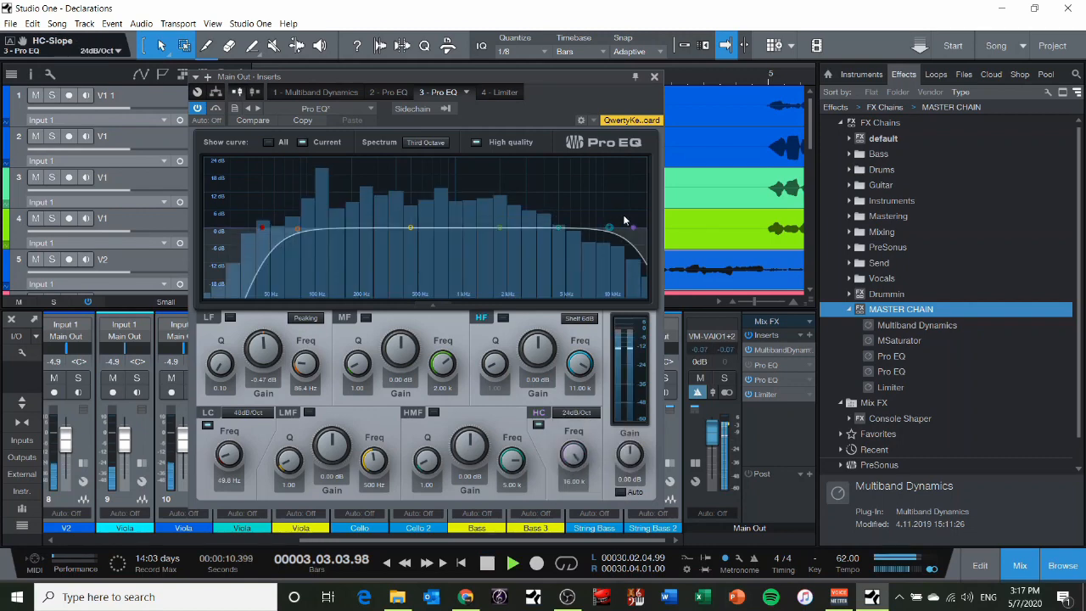
{"action": "left_click_drag", "start_coordinate": [632, 229], "coordinate": [627, 233]}
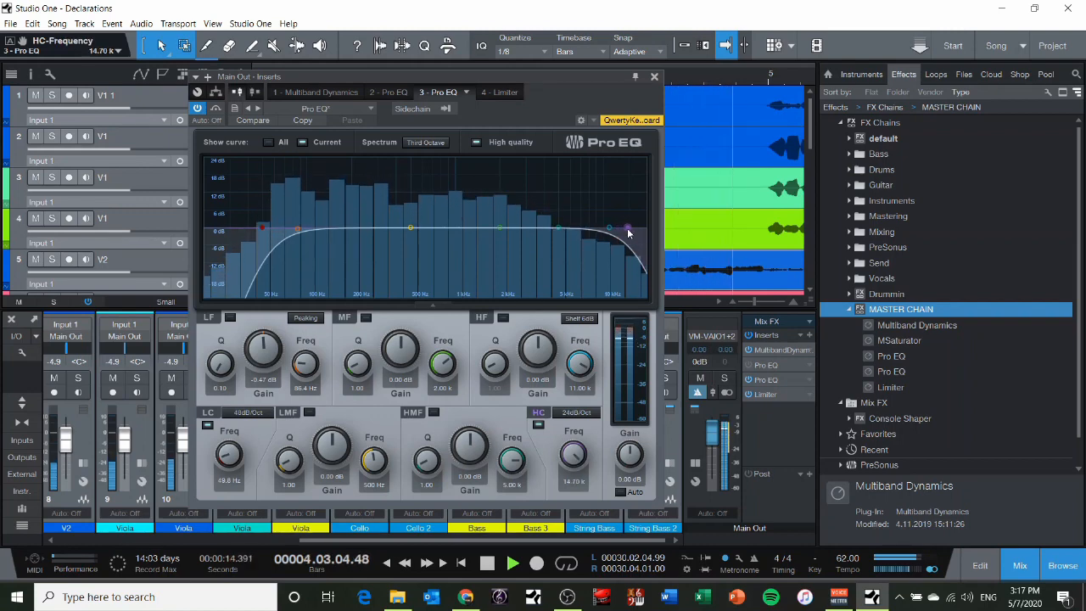
- Compare playback with the high cut off and on, leave it on, and close the EQ editor
{"action": "double_click", "coordinate": [629, 231]}
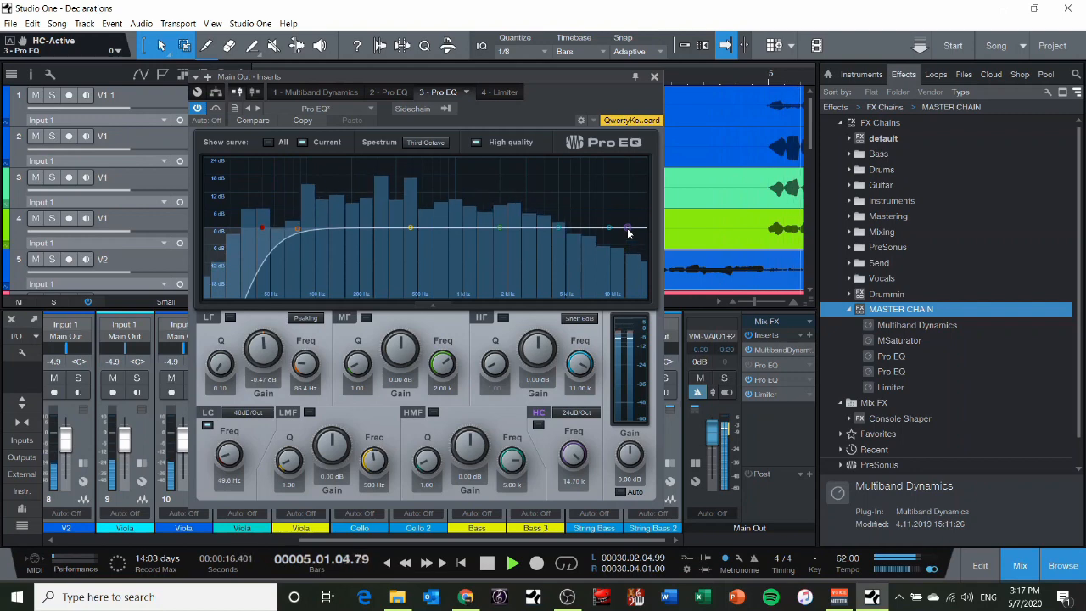
{"action": "key", "text": "space"}
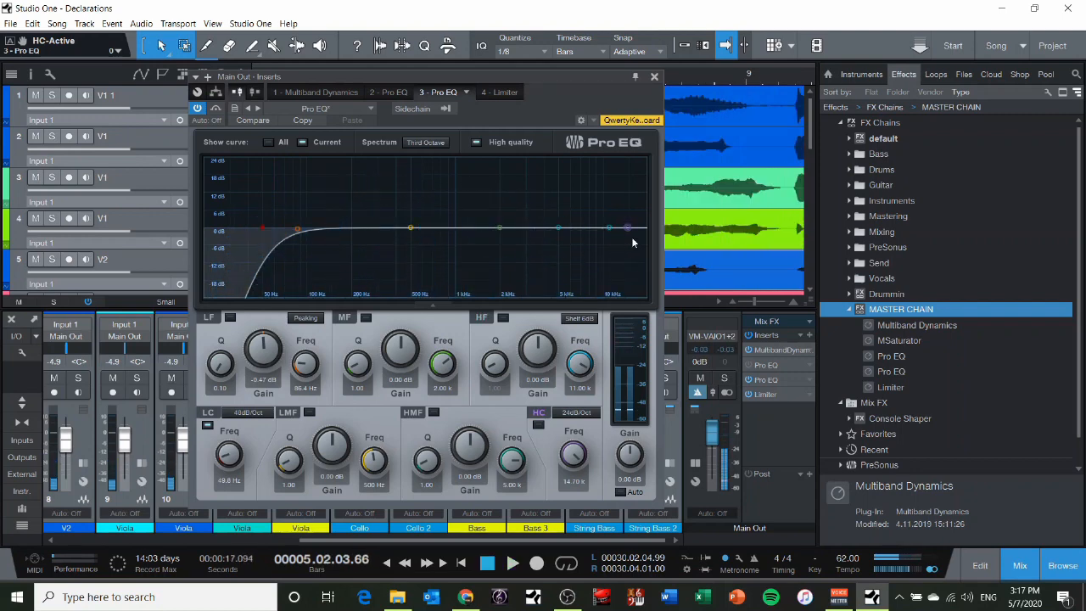
{"action": "key", "text": "space"}
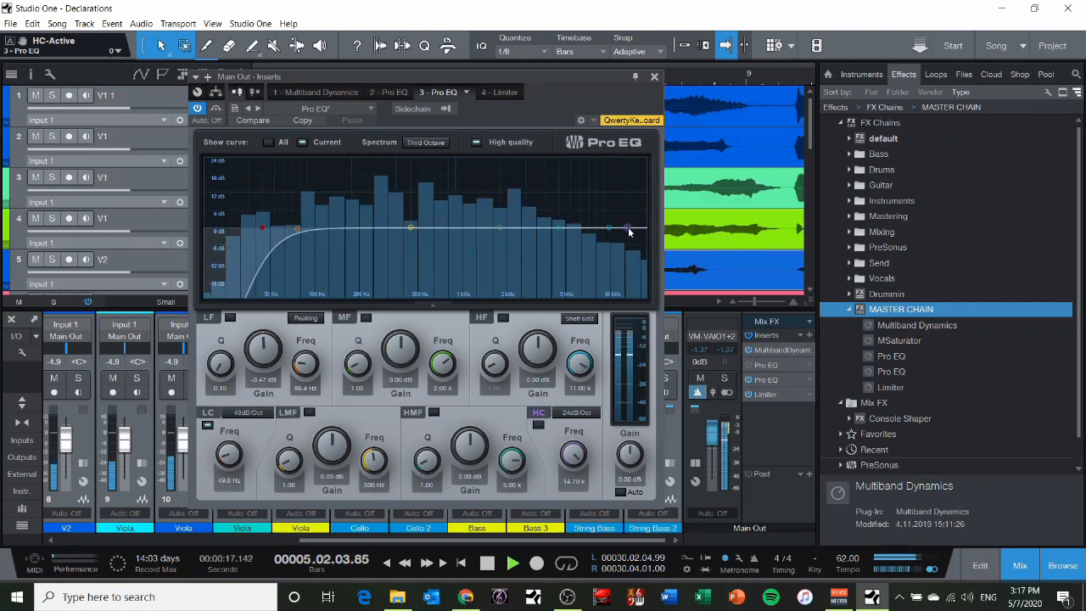
{"action": "double_click", "coordinate": [627, 231]}
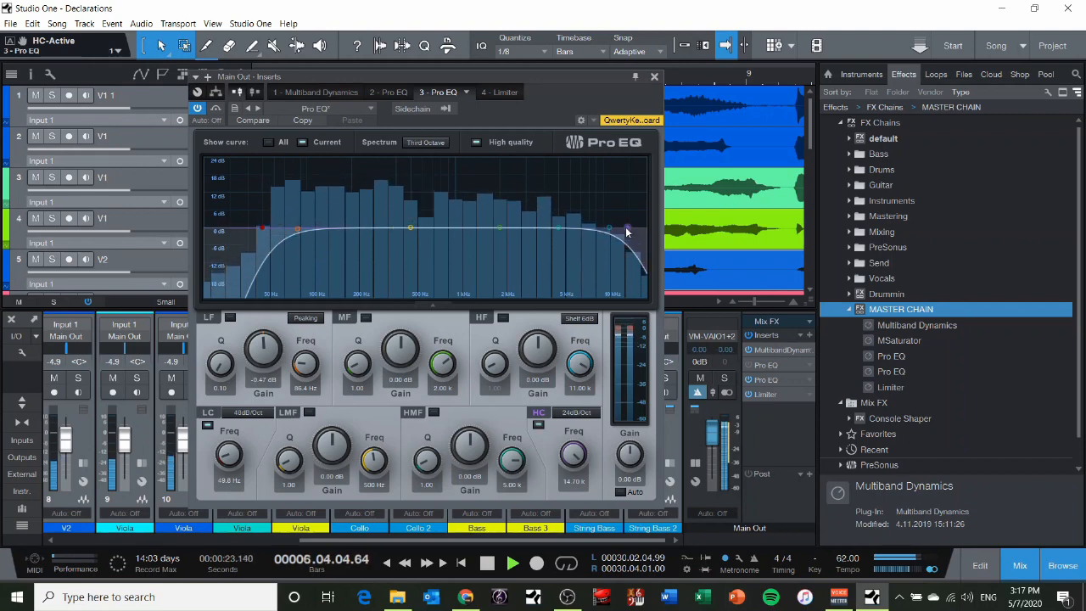
{"action": "left_click", "coordinate": [654, 76]}
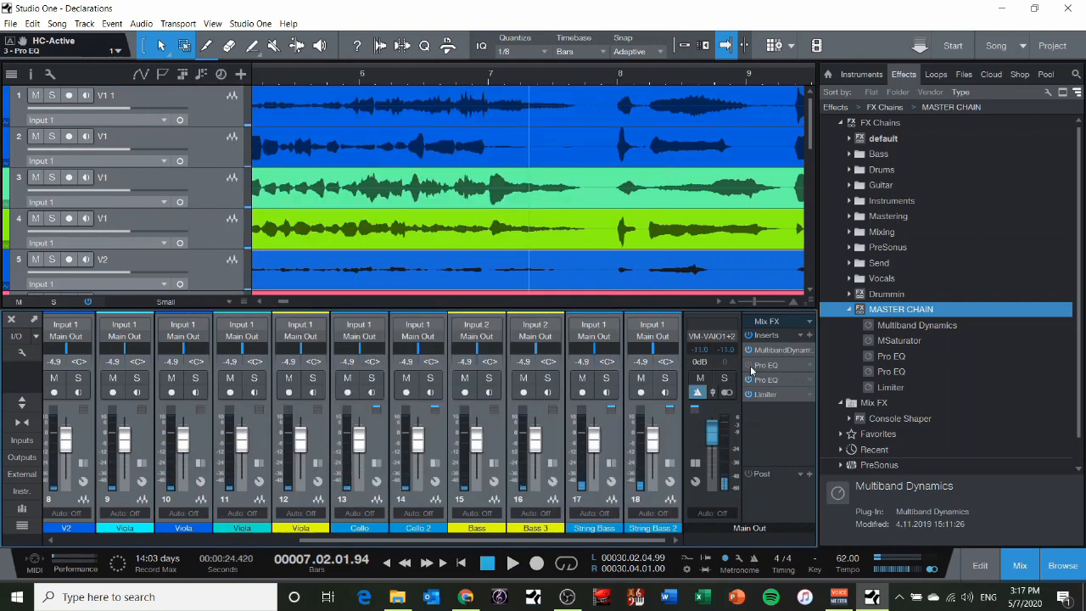
- Remove the bypassed Pro EQ from the Main Out inserts and bring the mixer's first channels into view
{"action": "right_click", "coordinate": [804, 377]}
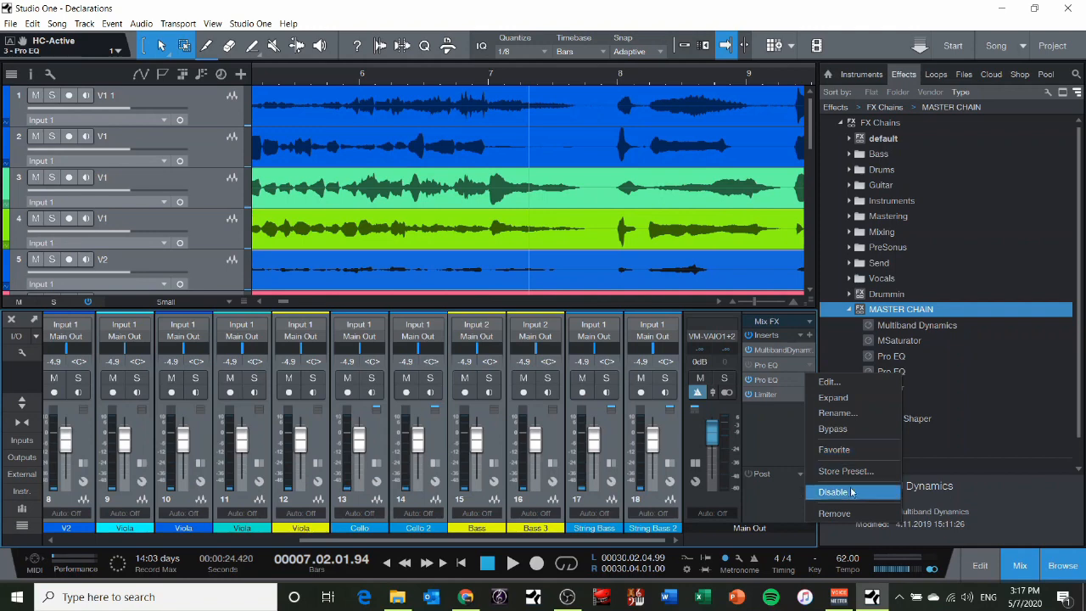
{"action": "left_click", "coordinate": [852, 513]}
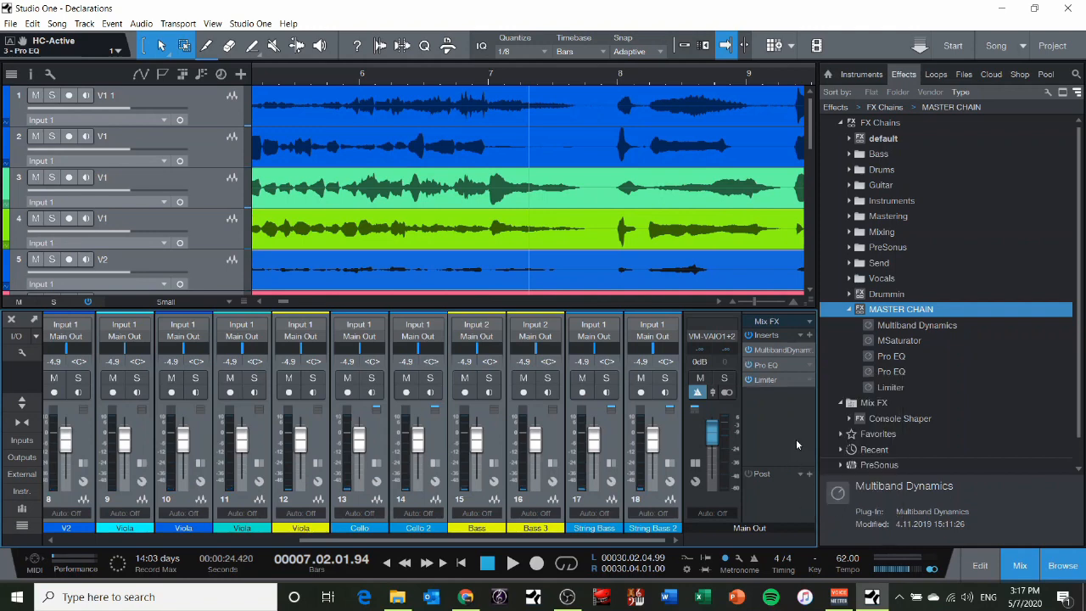
{"action": "left_click", "coordinate": [791, 426]}
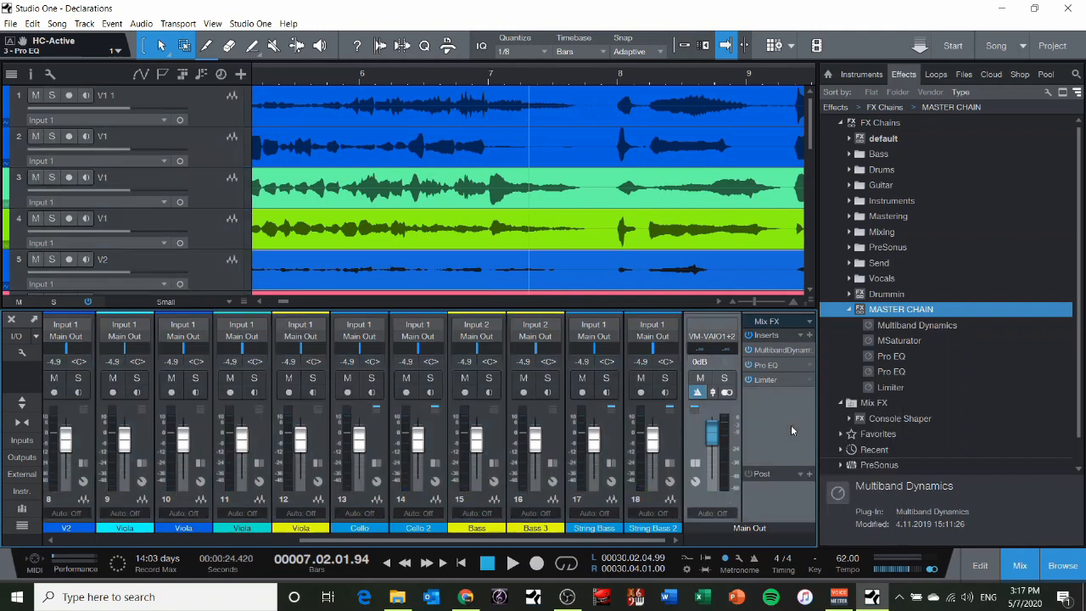
{"action": "left_click_drag", "start_coordinate": [581, 541], "coordinate": [304, 551]}
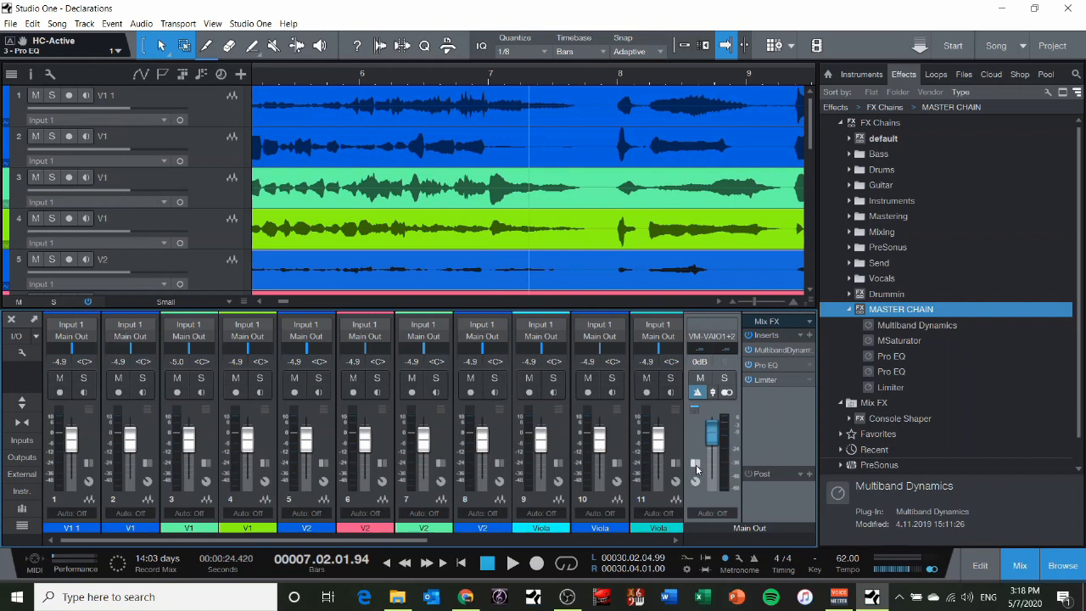
- Collapse the Main Out insert view, add a bus for the four V1 channels, and name the bus V1
{"action": "left_click", "coordinate": [697, 466]}
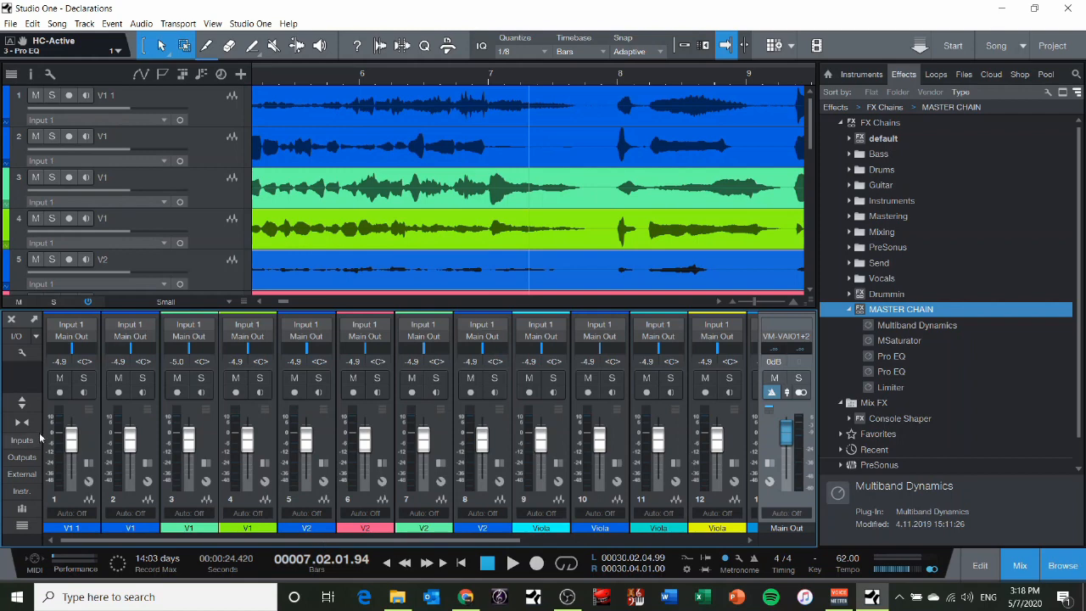
{"action": "left_click", "coordinate": [89, 435]}
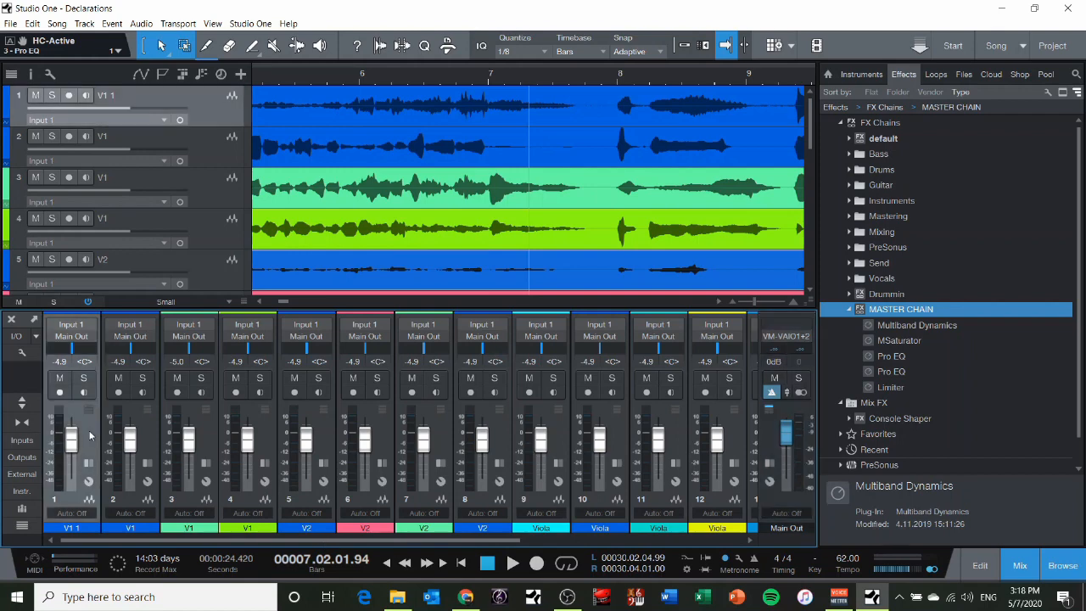
{"action": "left_click", "coordinate": [269, 427], "text": "shift"}
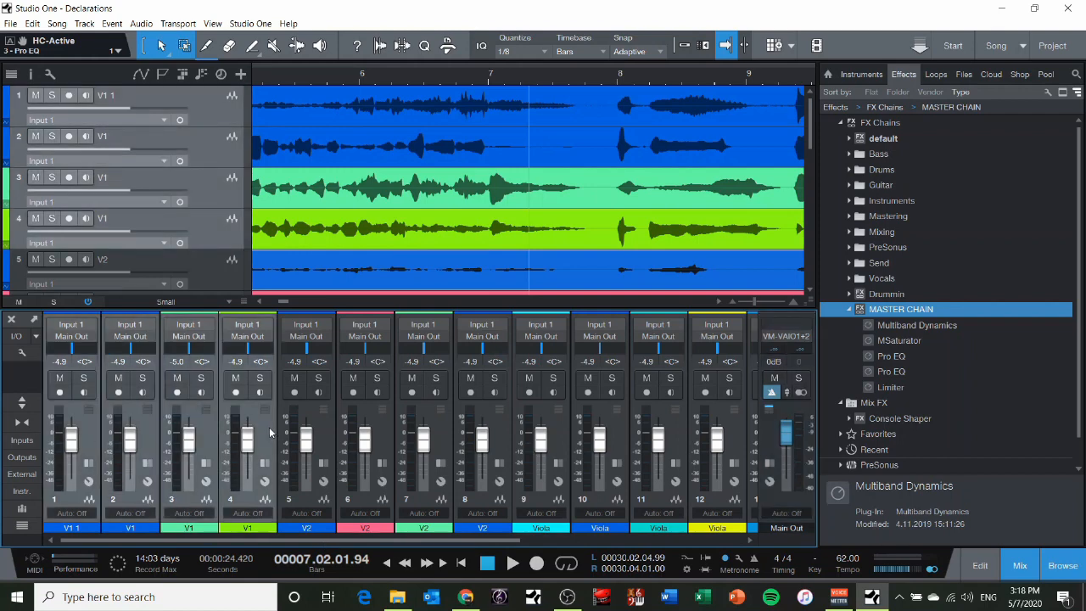
{"action": "right_click", "coordinate": [270, 429]}
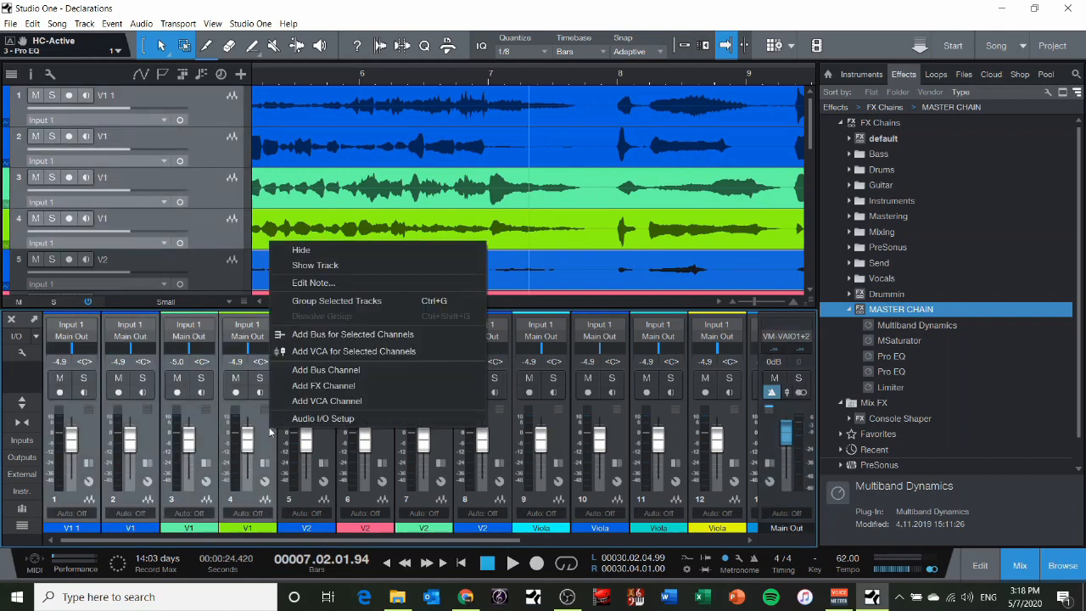
{"action": "left_click", "coordinate": [315, 335]}
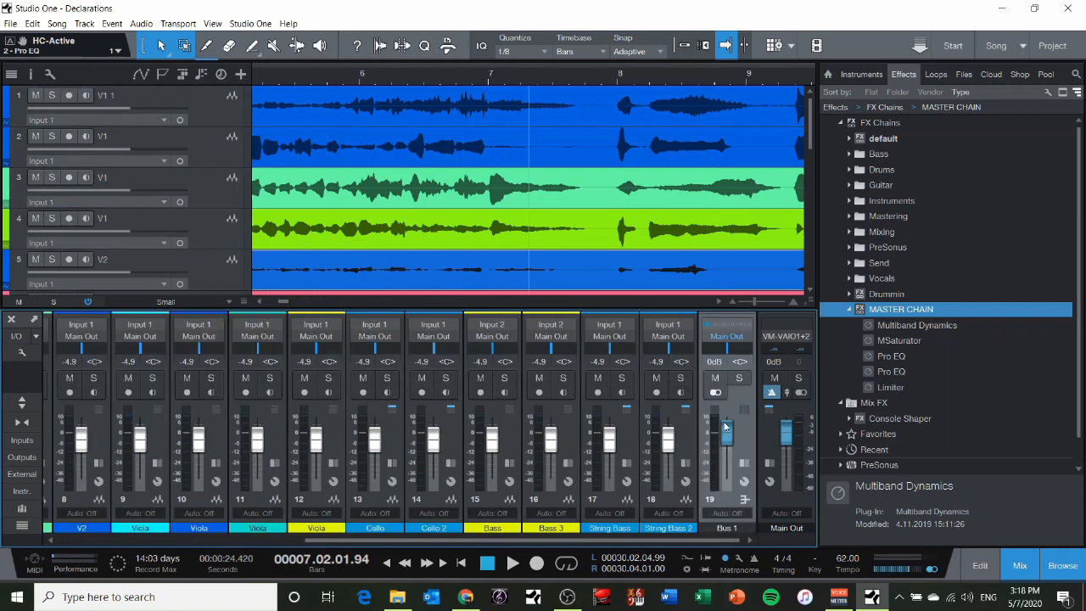
{"action": "double_click", "coordinate": [728, 527]}
{"action": "type", "text": "V1"}
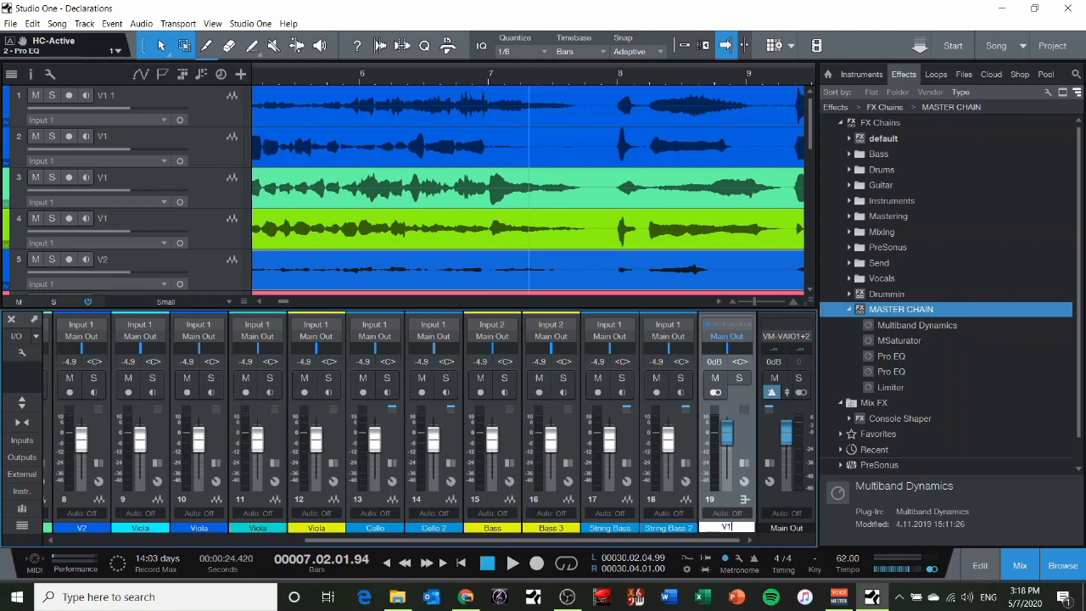
{"action": "key", "text": "Return"}
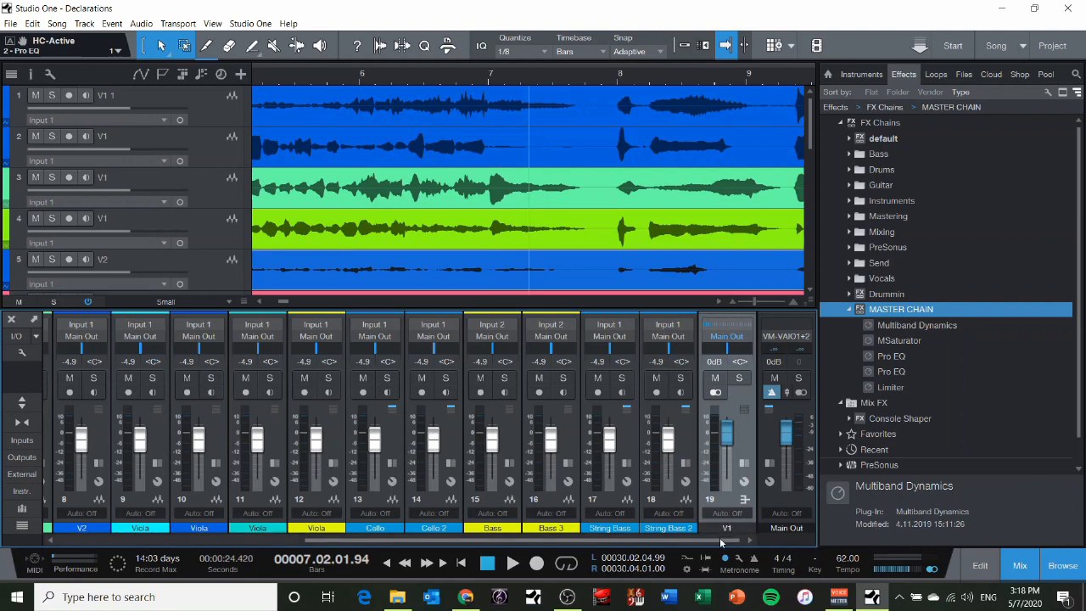
- Add a bus for the four V2 channels, 5 through 8, and name it V2
{"action": "left_click_drag", "start_coordinate": [716, 541], "coordinate": [461, 554]}
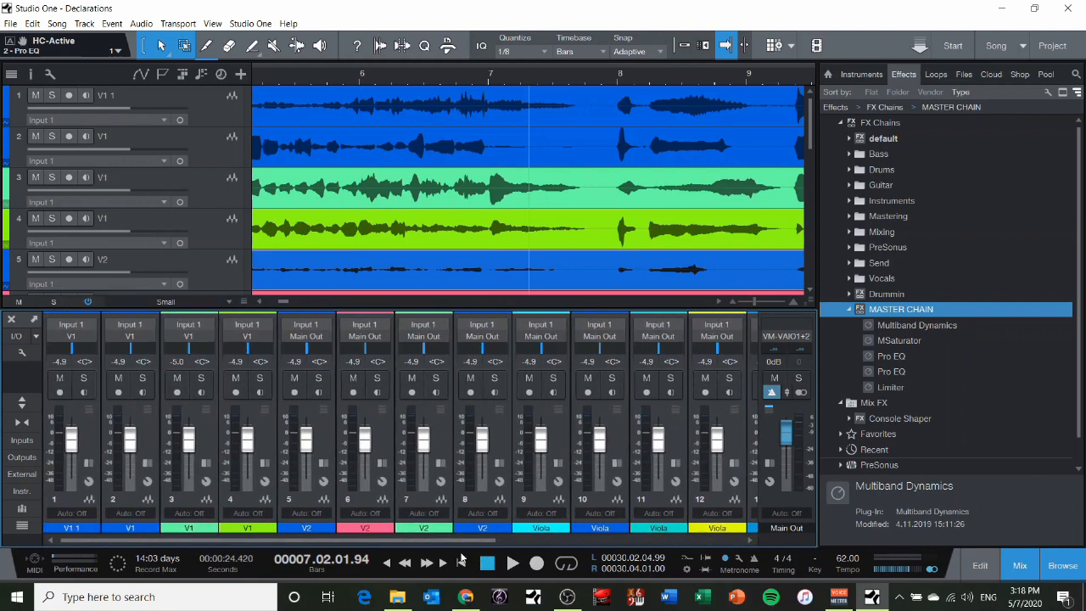
{"action": "left_click", "coordinate": [318, 428]}
{"action": "left_click", "coordinate": [503, 435], "text": "shift"}
{"action": "right_click", "coordinate": [500, 437]}
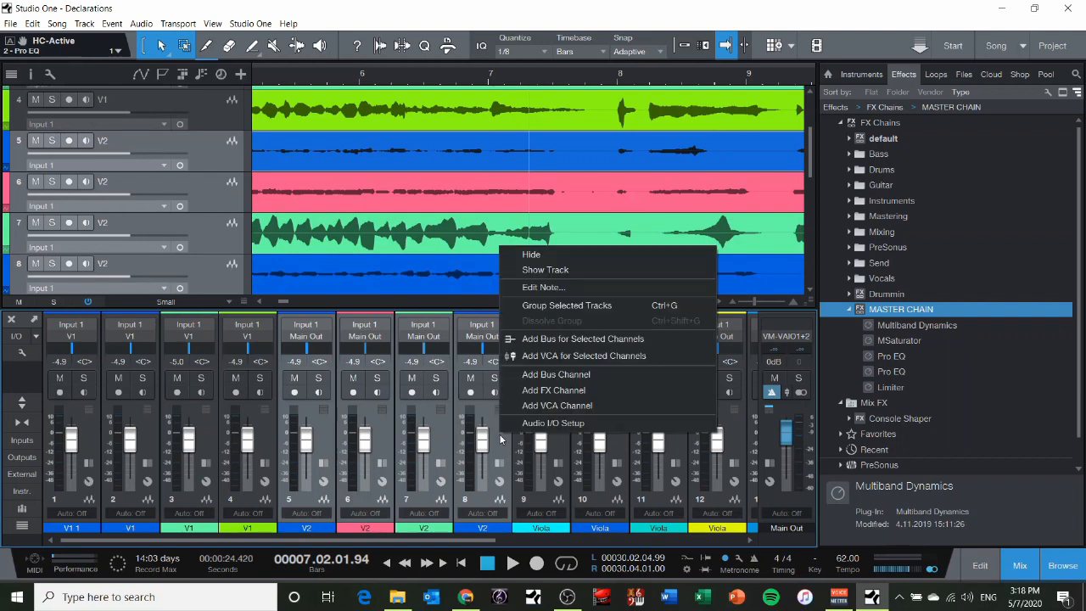
{"action": "left_click", "coordinate": [564, 339]}
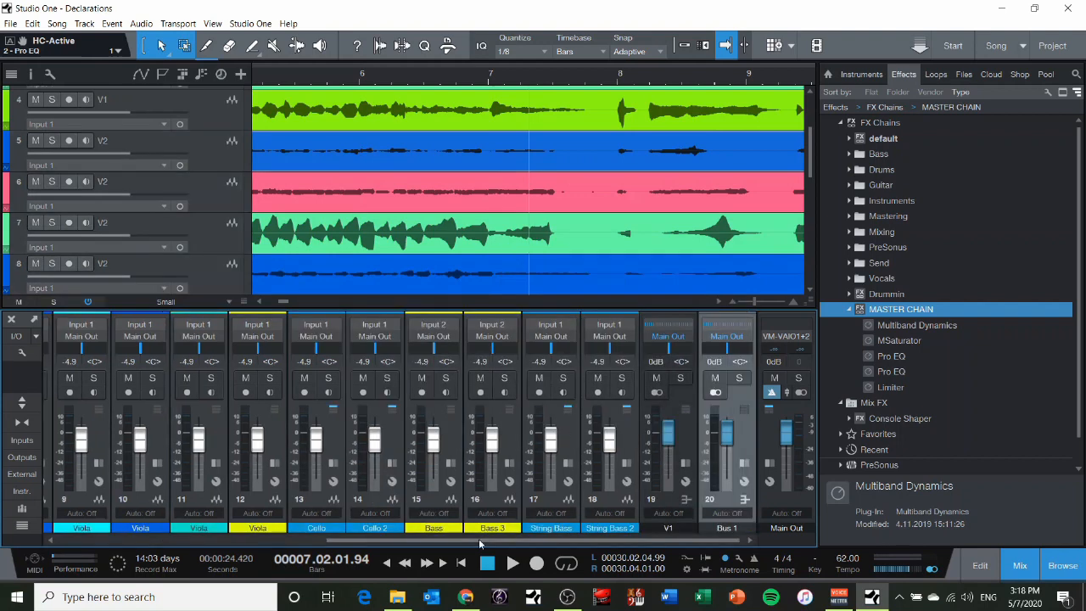
{"action": "double_click", "coordinate": [727, 528]}
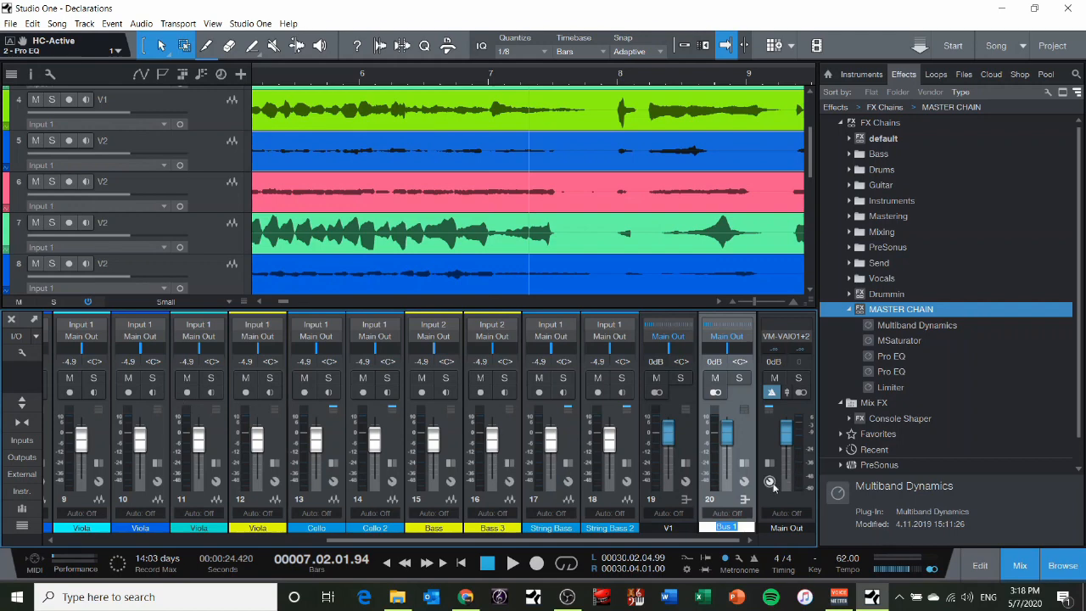
{"action": "type", "text": "V2"}
{"action": "key", "text": "Return"}
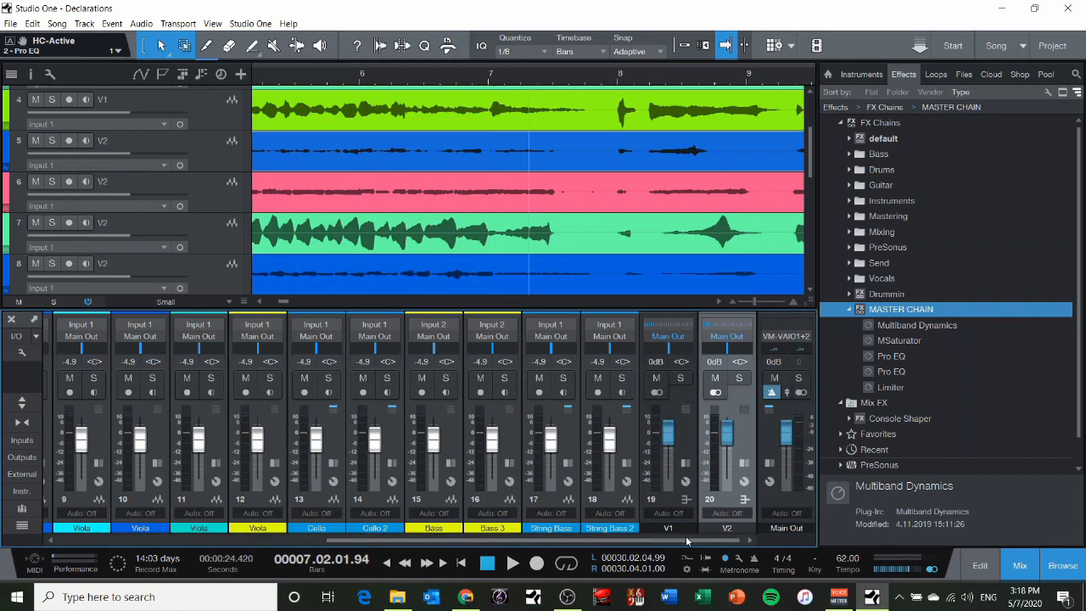
- Add a bus for the four Viola channels, 9 through 12, and name it Violas
{"action": "left_click_drag", "start_coordinate": [691, 540], "coordinate": [586, 549]}
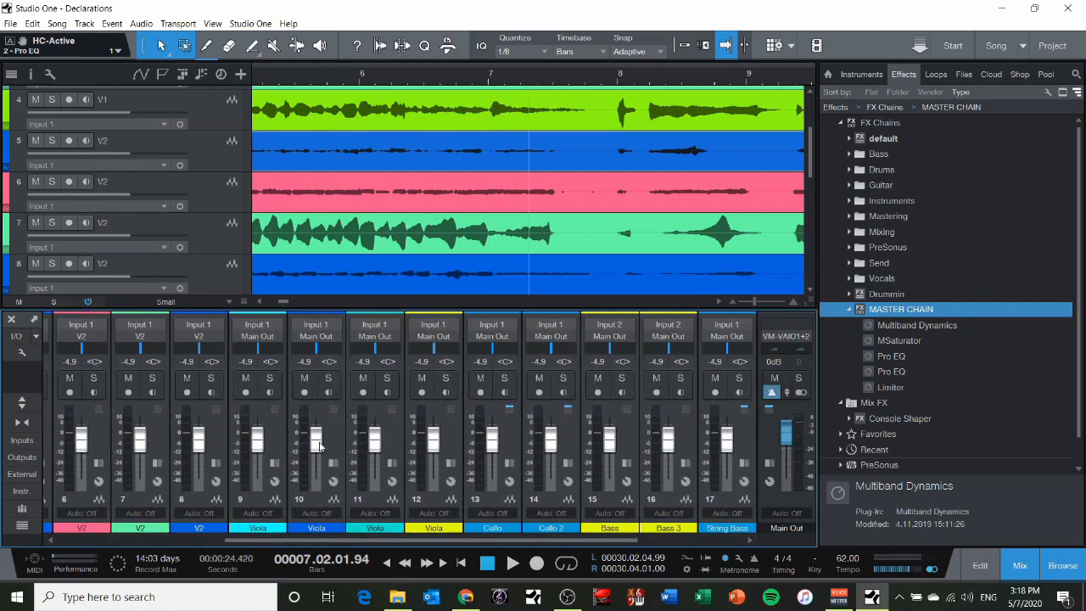
{"action": "left_click", "coordinate": [281, 433]}
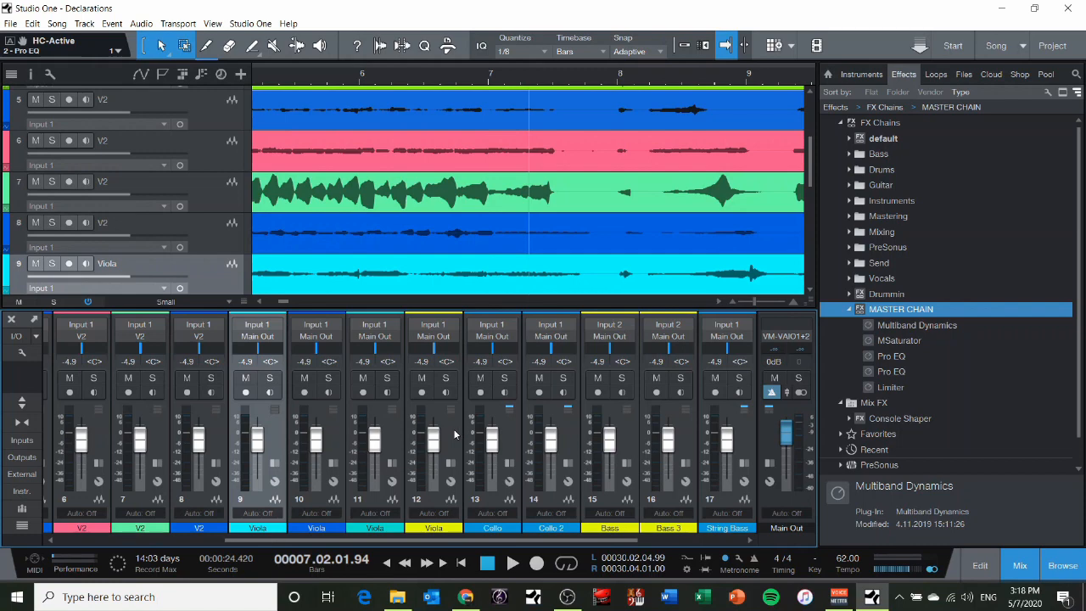
{"action": "left_click", "coordinate": [453, 434]}
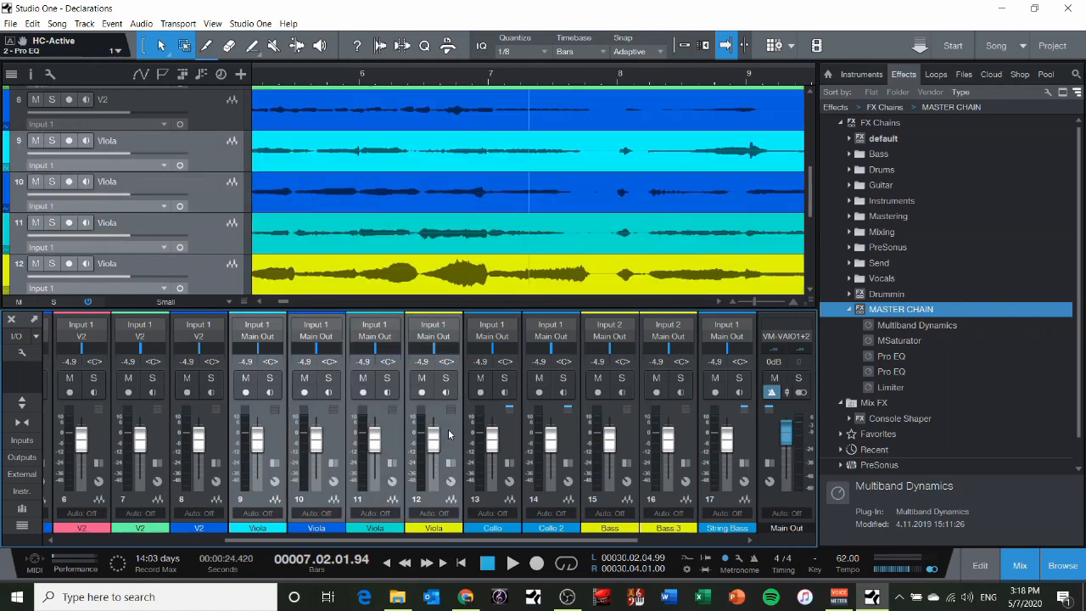
{"action": "right_click", "coordinate": [449, 434]}
{"action": "left_click", "coordinate": [490, 336]}
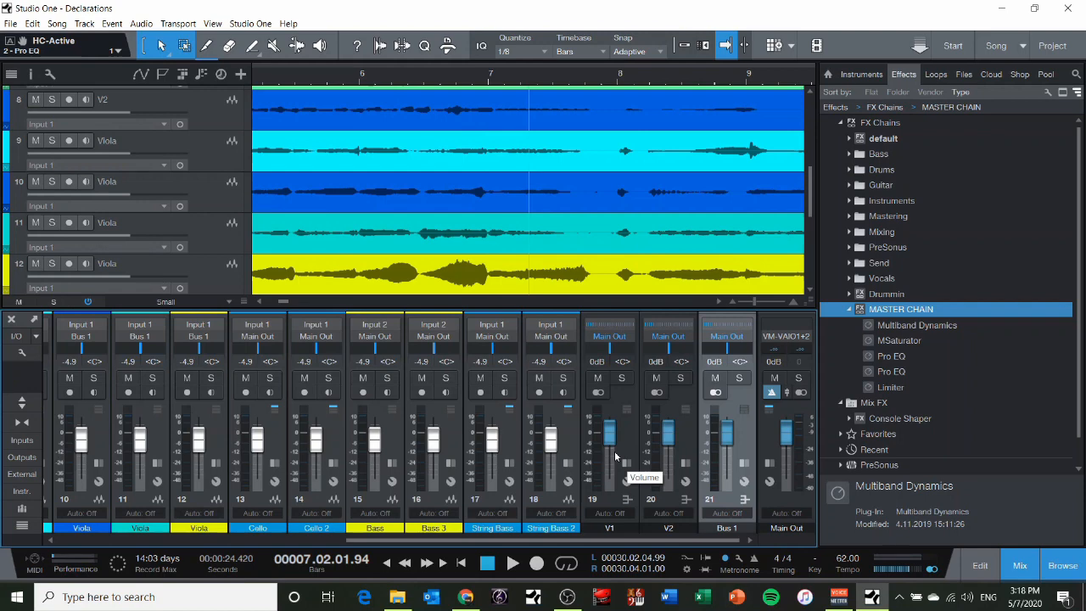
{"action": "double_click", "coordinate": [727, 528]}
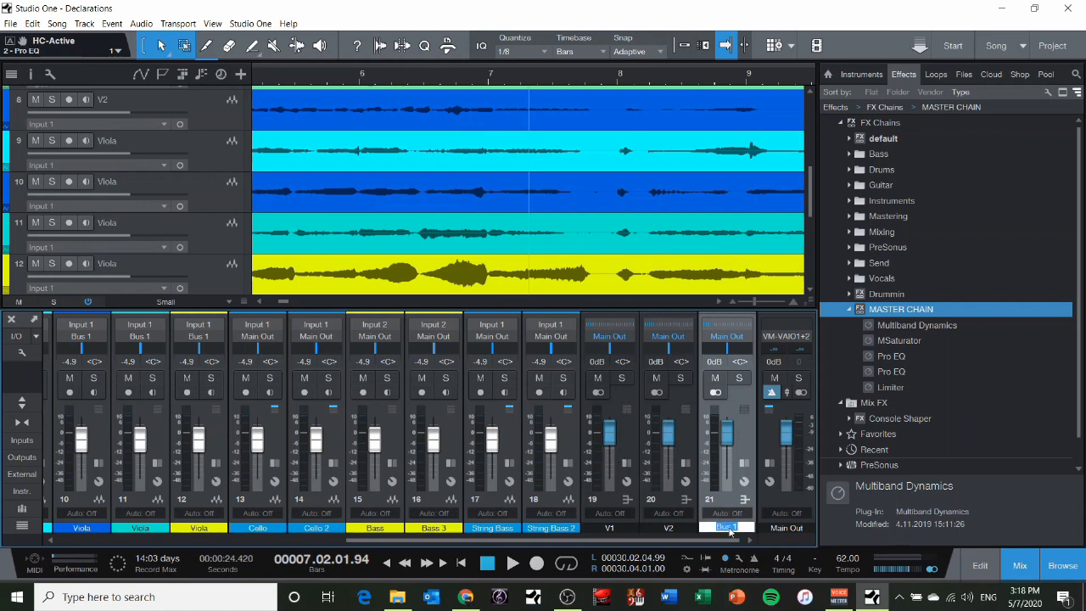
{"action": "type", "text": "Violas"}
{"action": "key", "text": "Return"}
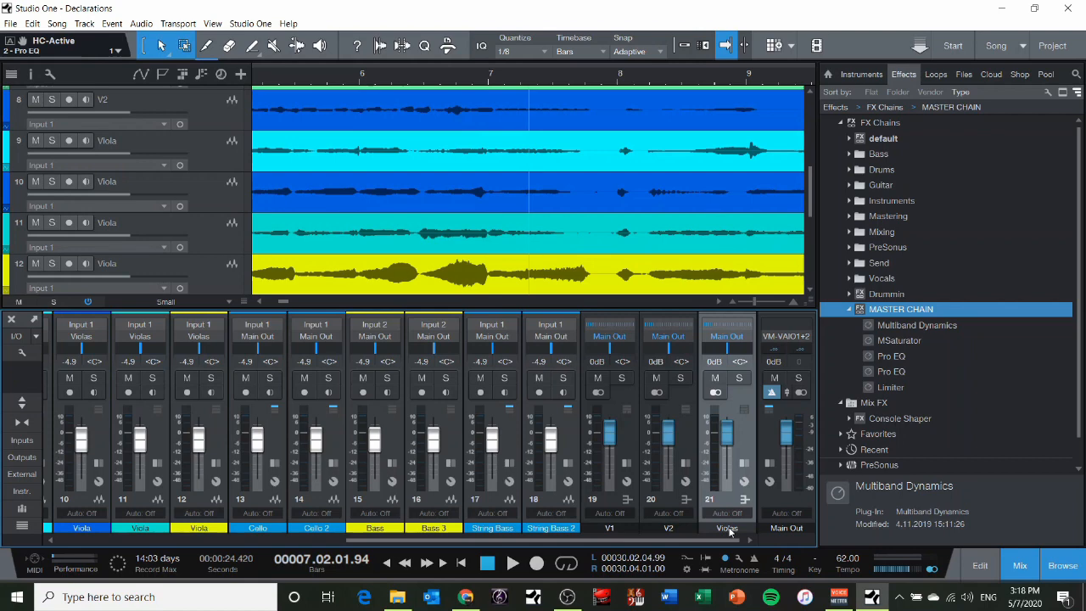
- Add a bus for the Cello and Cello 2 channels and name it Cello
{"action": "left_click", "coordinate": [274, 429]}
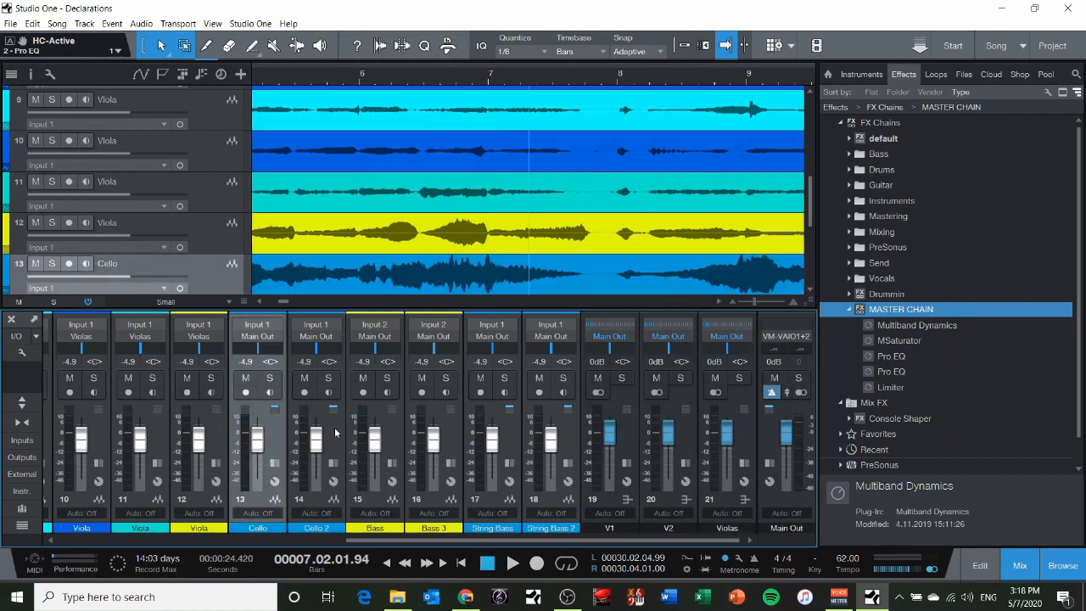
{"action": "left_click", "coordinate": [335, 433], "text": "ctrl"}
{"action": "right_click", "coordinate": [335, 432]}
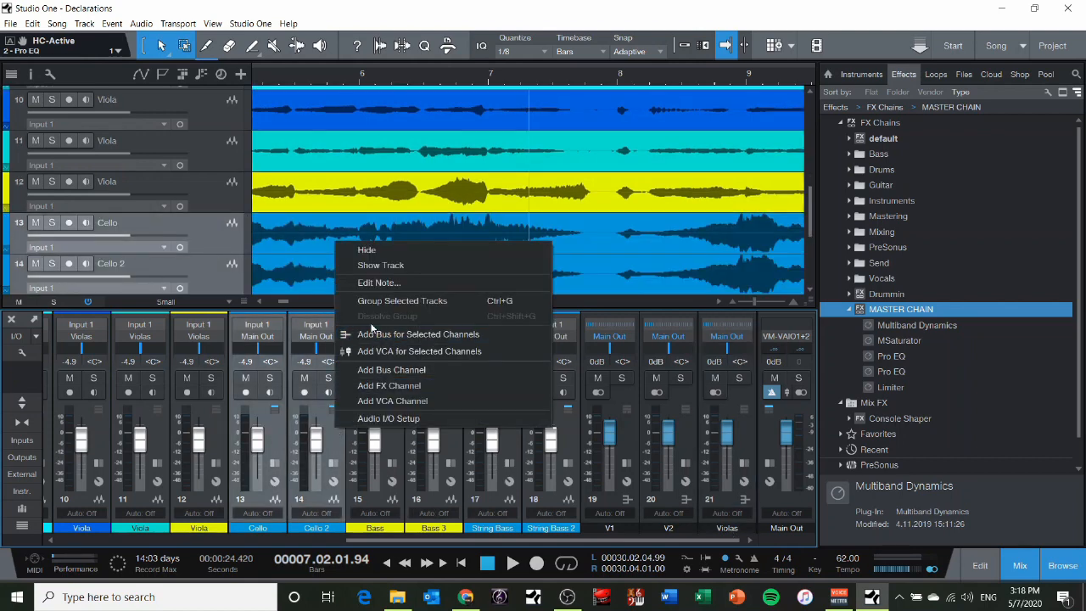
{"action": "left_click", "coordinate": [369, 335]}
{"action": "double_click", "coordinate": [725, 528]}
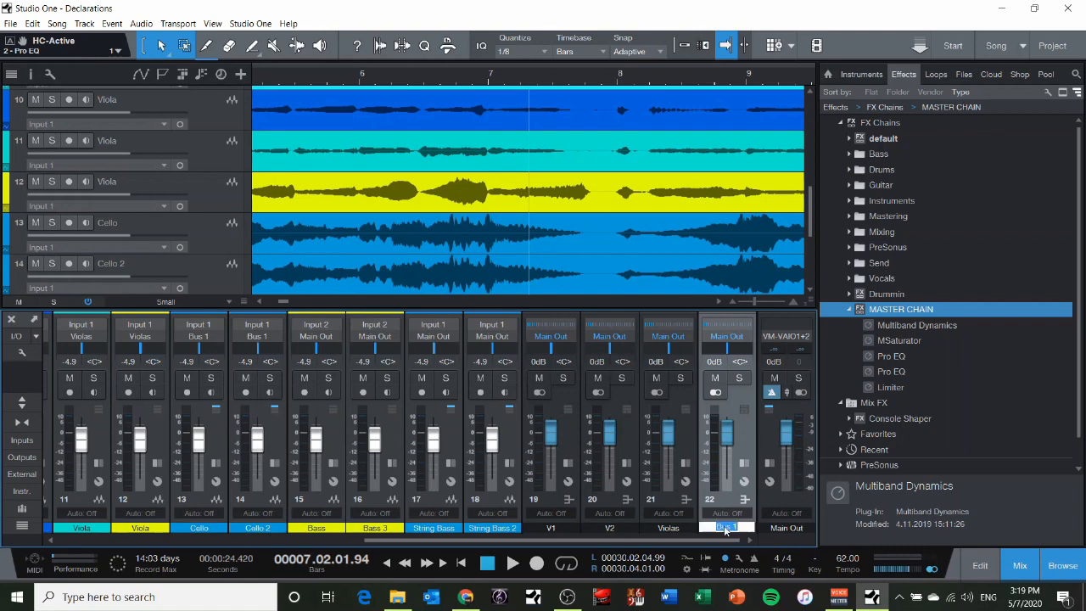
{"action": "type", "text": "Cello"}
{"action": "key", "text": "Return"}
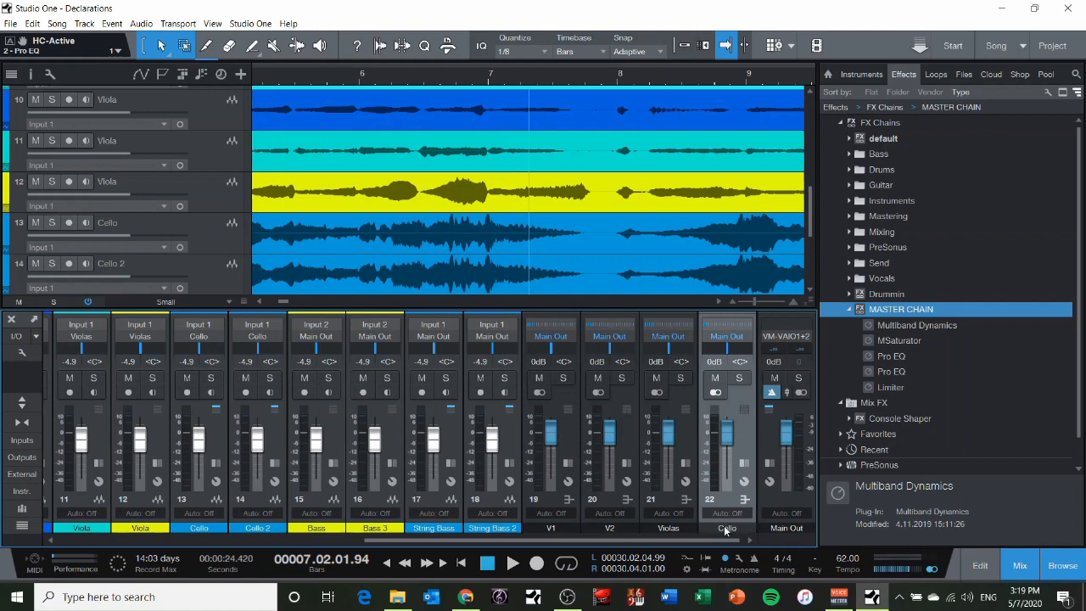
- Add a bus named Bass for the Bass and String Bass channels, 15 through 18, and return the playhead to the song start
{"action": "left_click", "coordinate": [335, 432]}
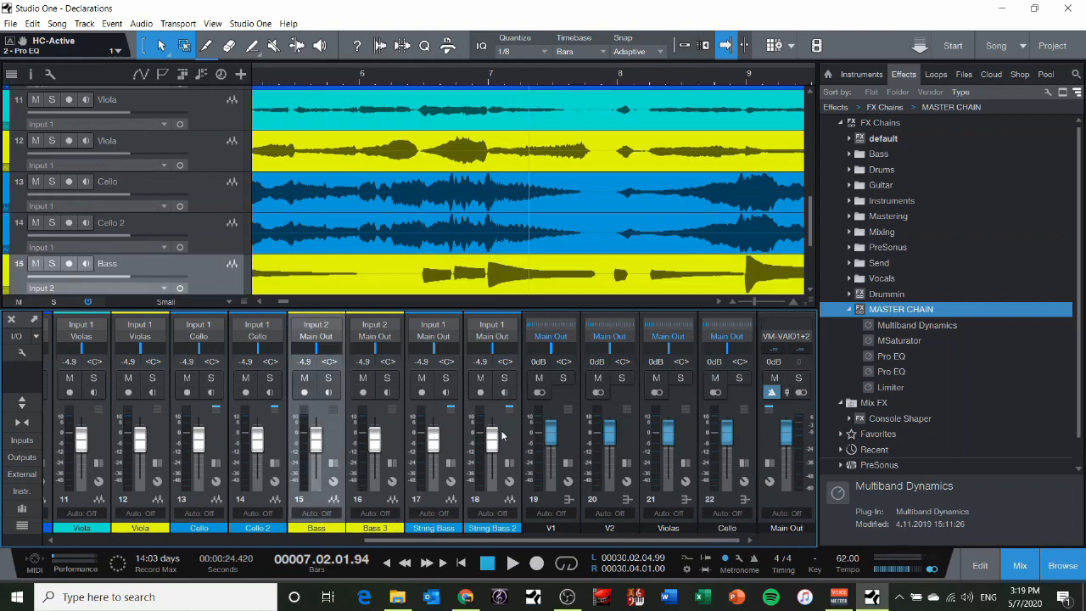
{"action": "left_click", "coordinate": [501, 435]}
{"action": "left_click", "coordinate": [332, 440]}
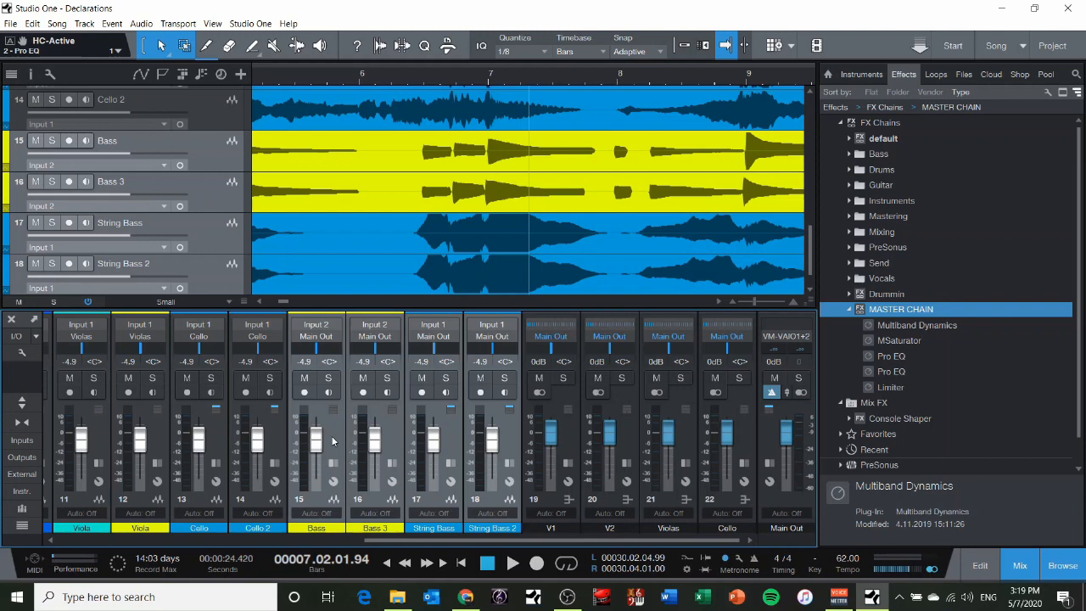
{"action": "right_click", "coordinate": [333, 440]}
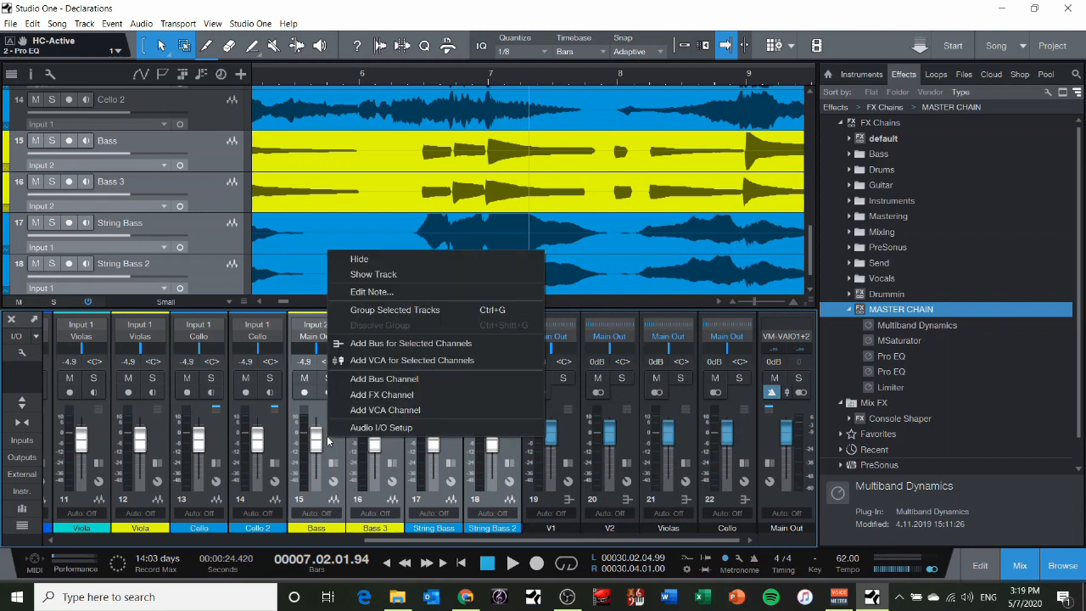
{"action": "left_click", "coordinate": [445, 344]}
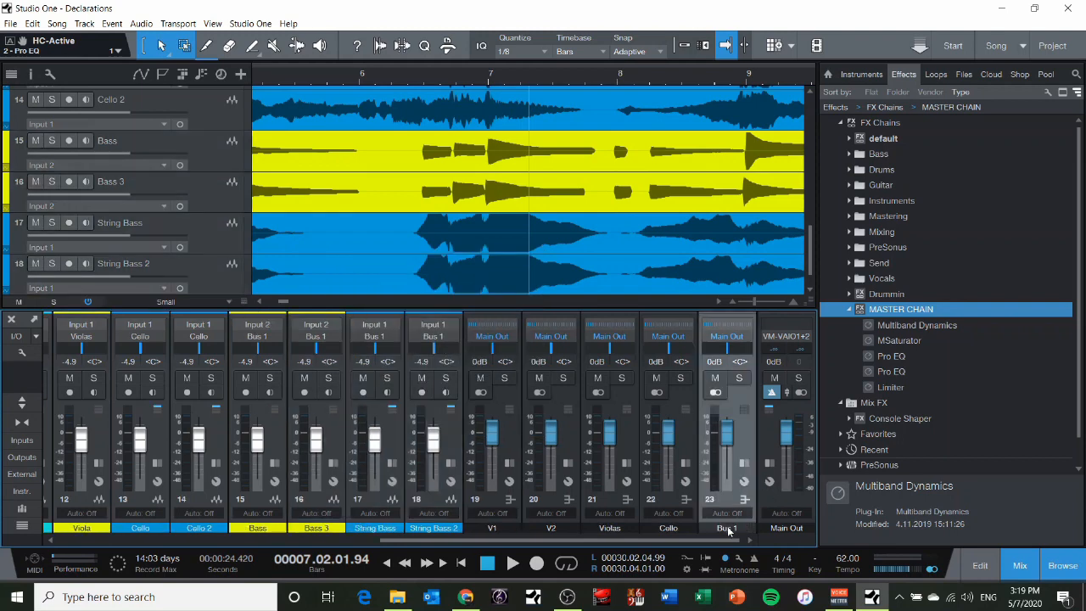
{"action": "type", "text": "Bass"}
{"action": "key", "text": "Return"}
{"action": "key", "text": "Home"}
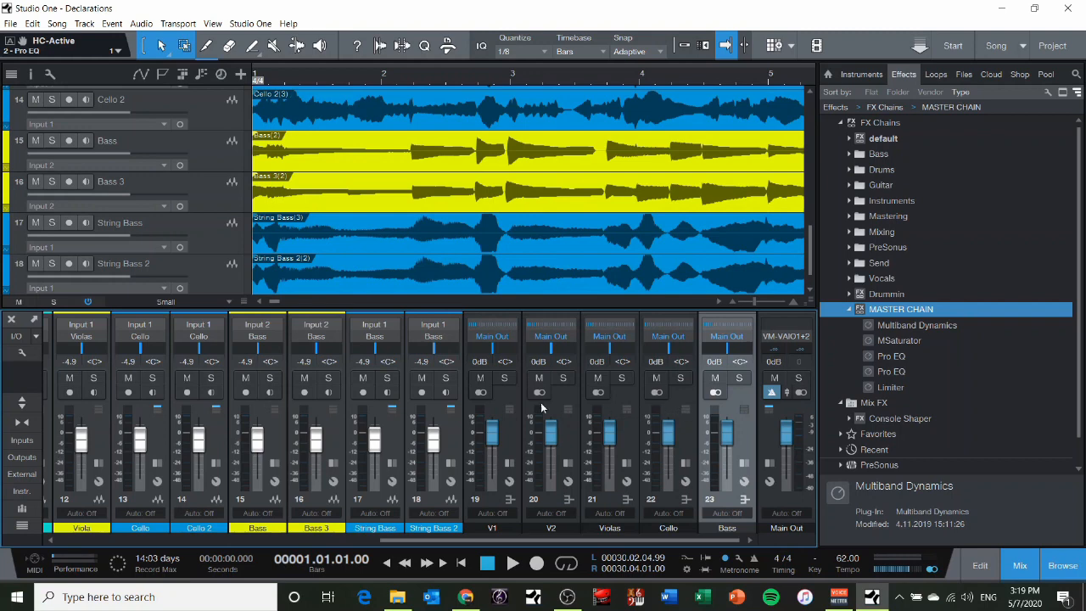
- Pan the V1 bus to L47, the V2 bus to L24 and the Violas bus to R24
{"action": "mouse_move", "coordinate": [492, 349]}
{"action": "left_mouse_down"}
{"action": "mouse_move", "coordinate": [463, 356]}
{"action": "mouse_move", "coordinate": [475, 356]}
{"action": "left_mouse_up"}
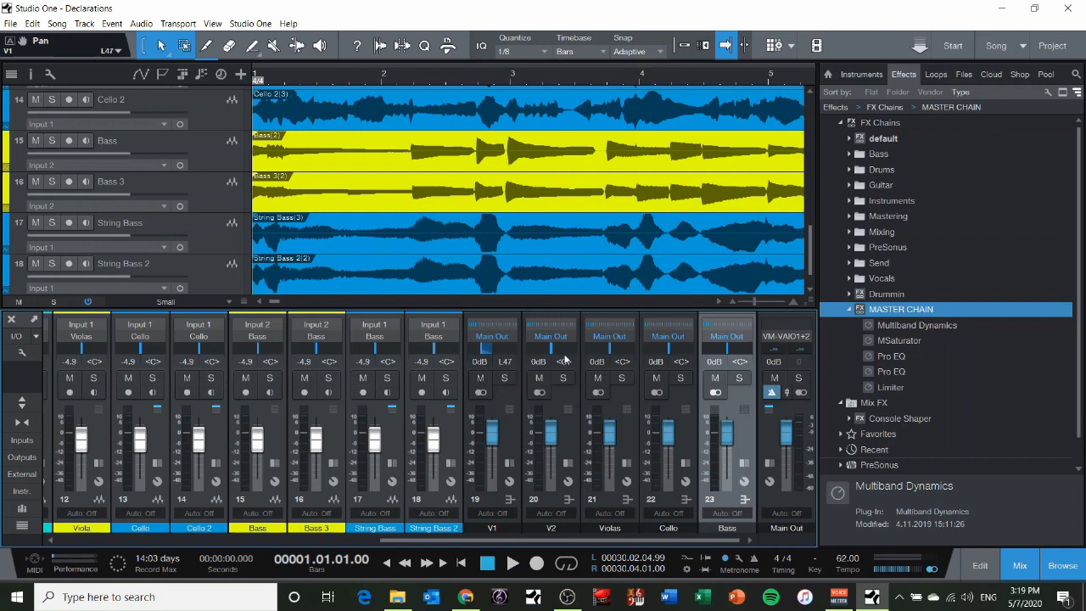
{"action": "left_click_drag", "start_coordinate": [551, 352], "coordinate": [546, 351]}
{"action": "left_click_drag", "start_coordinate": [612, 354], "coordinate": [615, 352]}
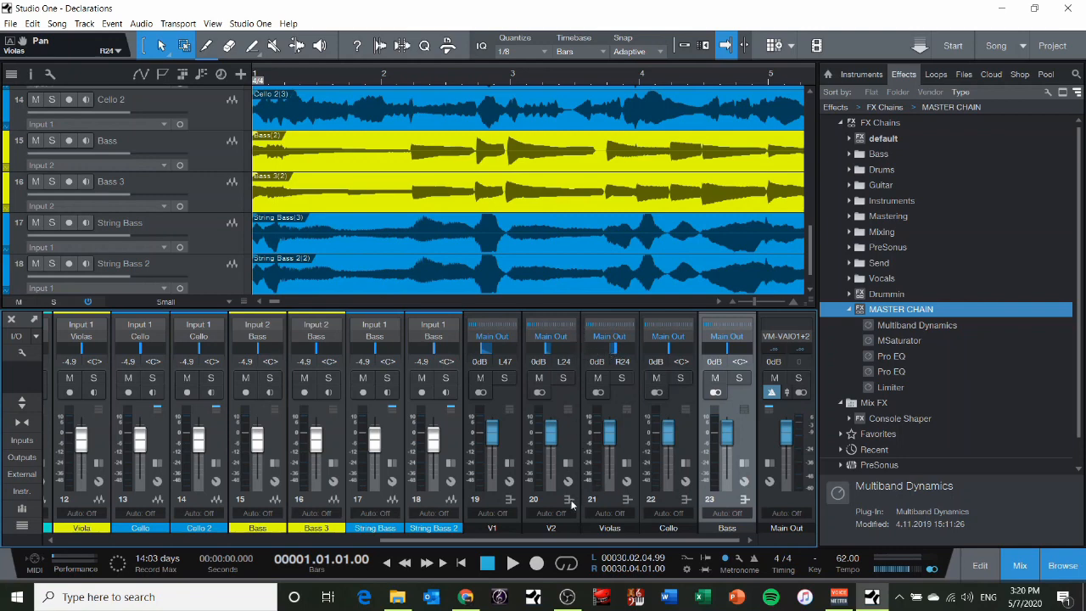
- Reset the pan of the Violas, V2 and V1 buses to center by entering 0 for each
{"action": "double_click", "coordinate": [621, 361]}
{"action": "left_click", "coordinate": [622, 390]}
{"action": "double_click", "coordinate": [623, 362]}
{"action": "type", "text": "0"}
{"action": "key", "text": "Return"}
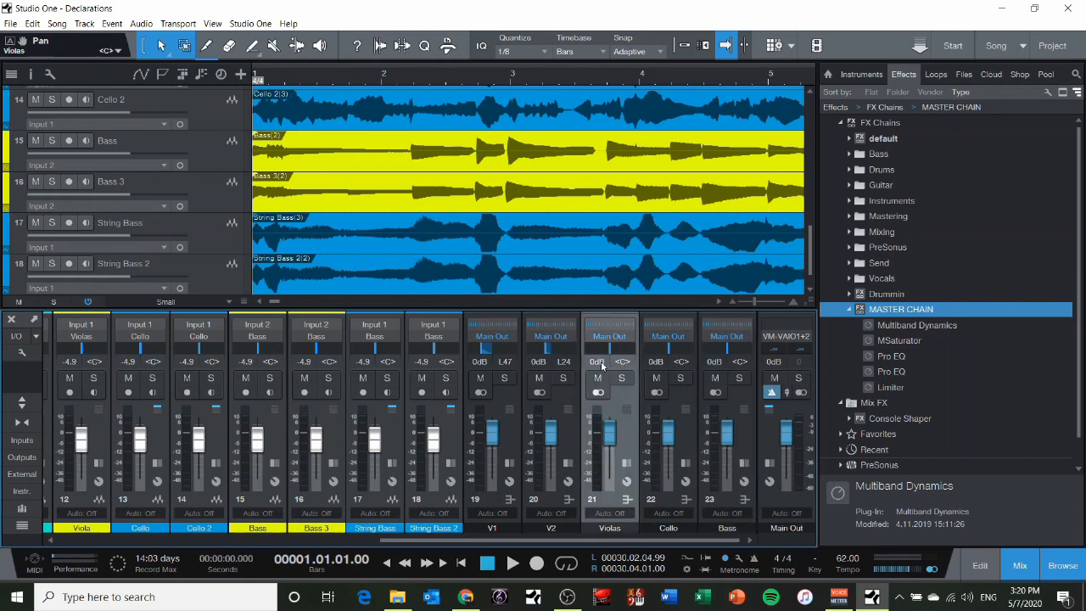
{"action": "double_click", "coordinate": [563, 362]}
{"action": "type", "text": "0"}
{"action": "key", "text": "Return"}
{"action": "double_click", "coordinate": [506, 362]}
{"action": "type", "text": "0"}
{"action": "key", "text": "Return"}
- Pan the V1 bus to L47 while auditioning the song from the start, and return the stopped playhead to the beginning
{"action": "left_click", "coordinate": [493, 348]}
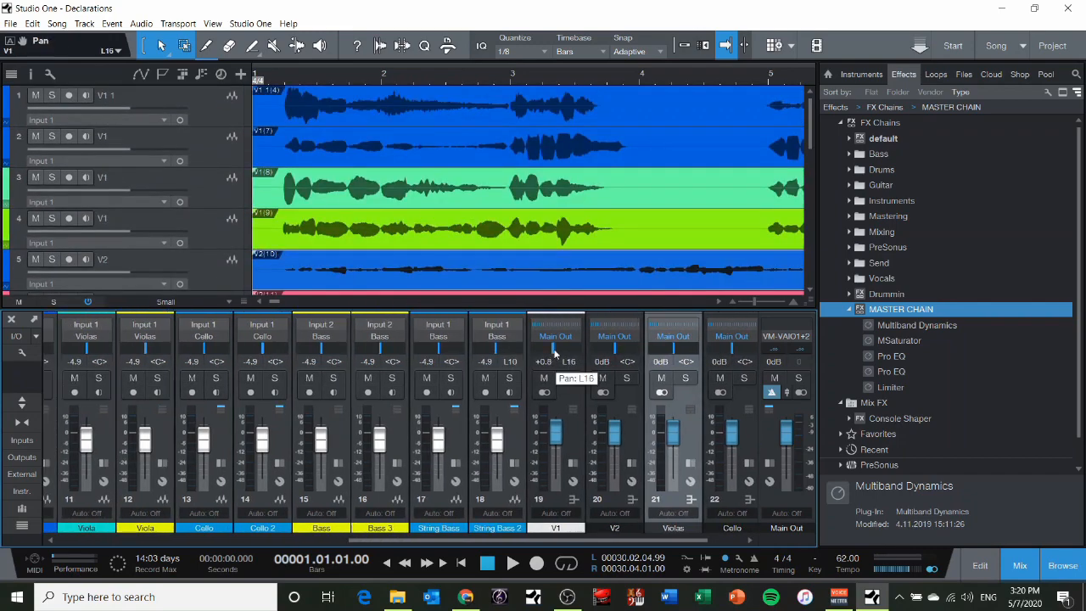
{"action": "scroll", "coordinate": [570, 363], "scroll_direction": "down", "scroll_amount": 3}
{"action": "scroll", "coordinate": [568, 361], "scroll_direction": "up", "scroll_amount": 3}
{"action": "key", "text": "space"}
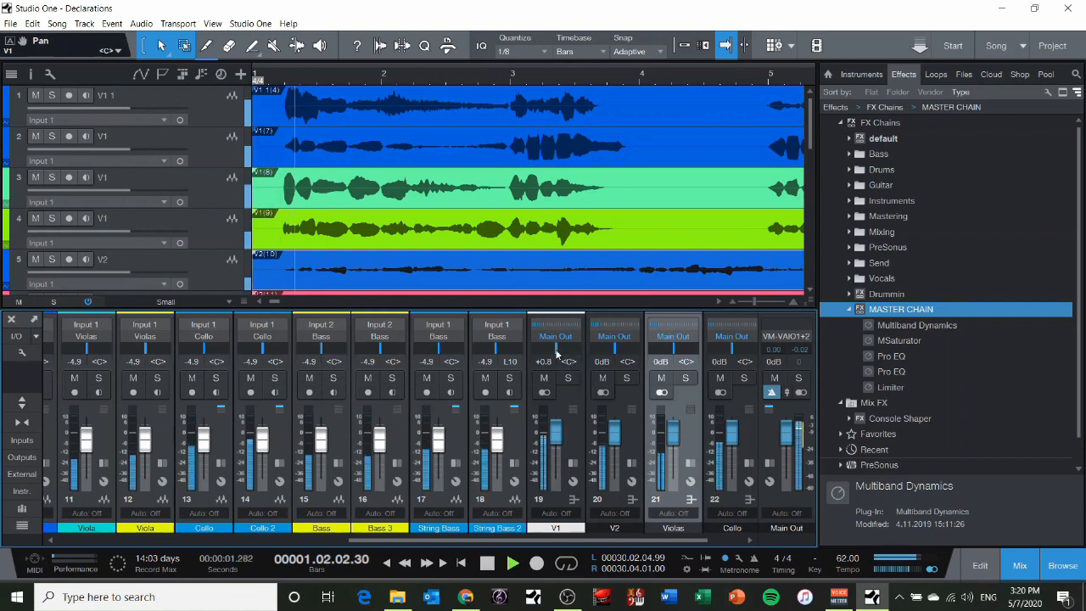
{"action": "mouse_move", "coordinate": [557, 355]}
{"action": "left_mouse_down"}
{"action": "mouse_move", "coordinate": [529, 357]}
{"action": "mouse_move", "coordinate": [580, 358]}
{"action": "mouse_move", "coordinate": [547, 356]}
{"action": "left_mouse_up"}
{"action": "left_click_drag", "start_coordinate": [557, 539], "coordinate": [581, 539]}
{"action": "key", "text": "space"}
{"action": "key", "text": "comma"}
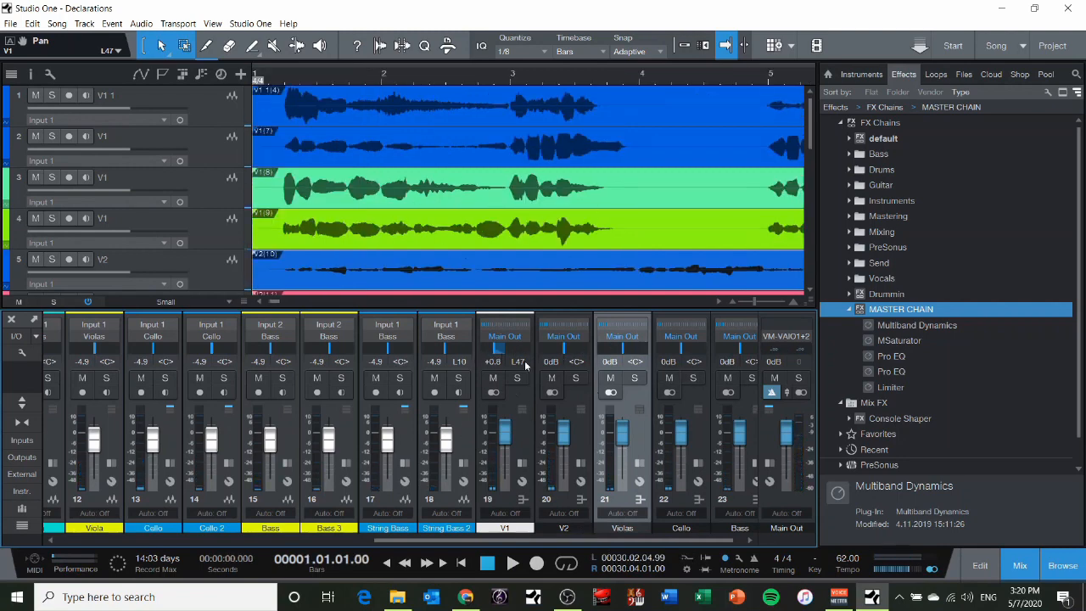
- Pan the V2 bus to L26, the Violas bus to R25 and the Cello bus to R47
{"action": "scroll", "coordinate": [498, 353], "scroll_direction": "down", "scroll_amount": 1}
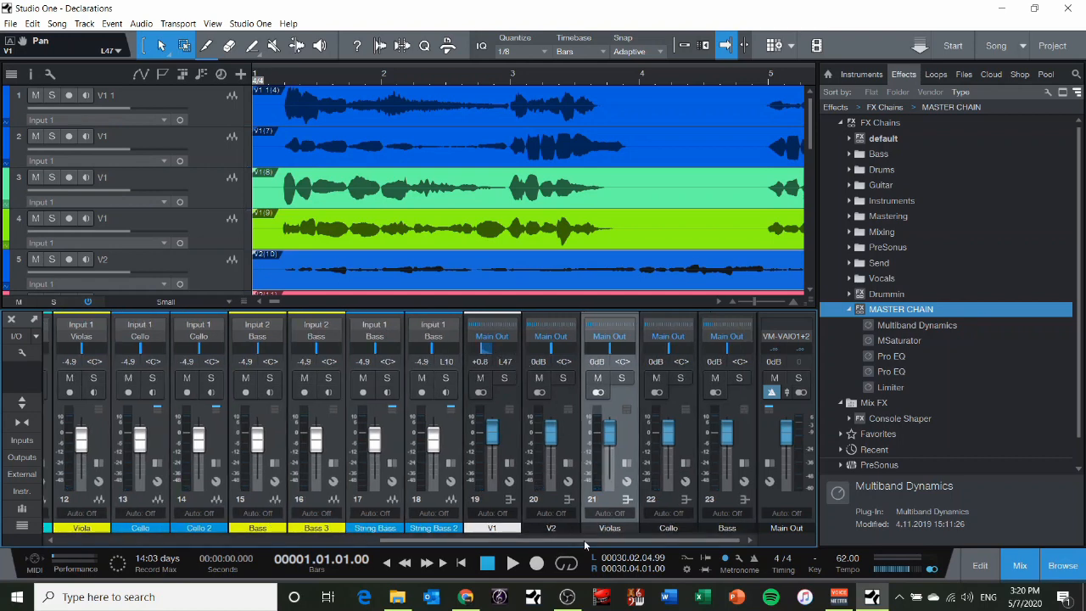
{"action": "left_click", "coordinate": [568, 439]}
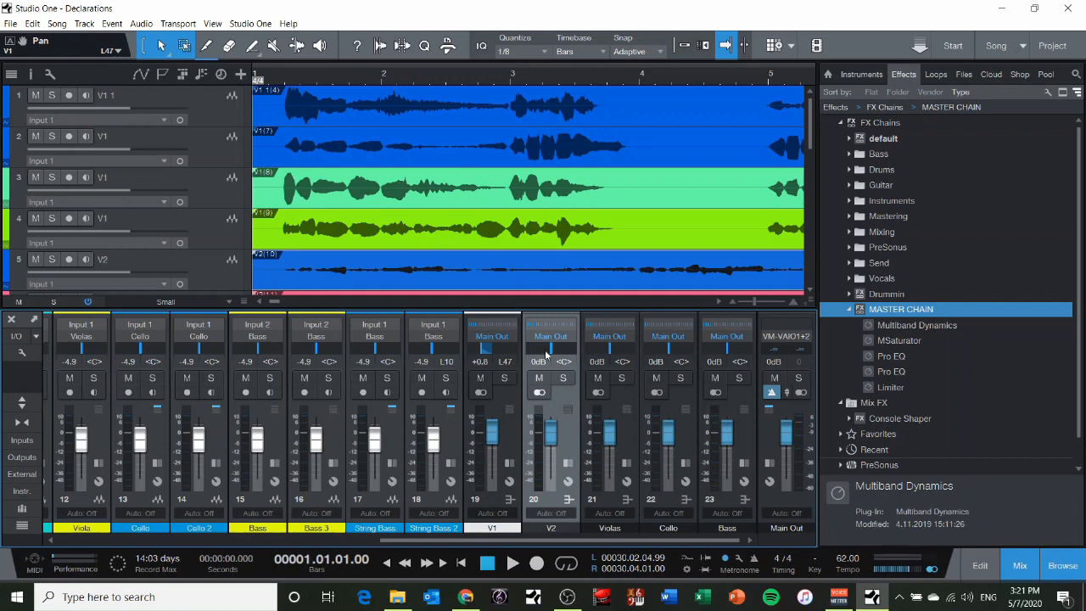
{"action": "left_click_drag", "start_coordinate": [551, 354], "coordinate": [546, 354]}
{"action": "left_click", "coordinate": [620, 439]}
{"action": "left_click_drag", "start_coordinate": [613, 355], "coordinate": [615, 350]}
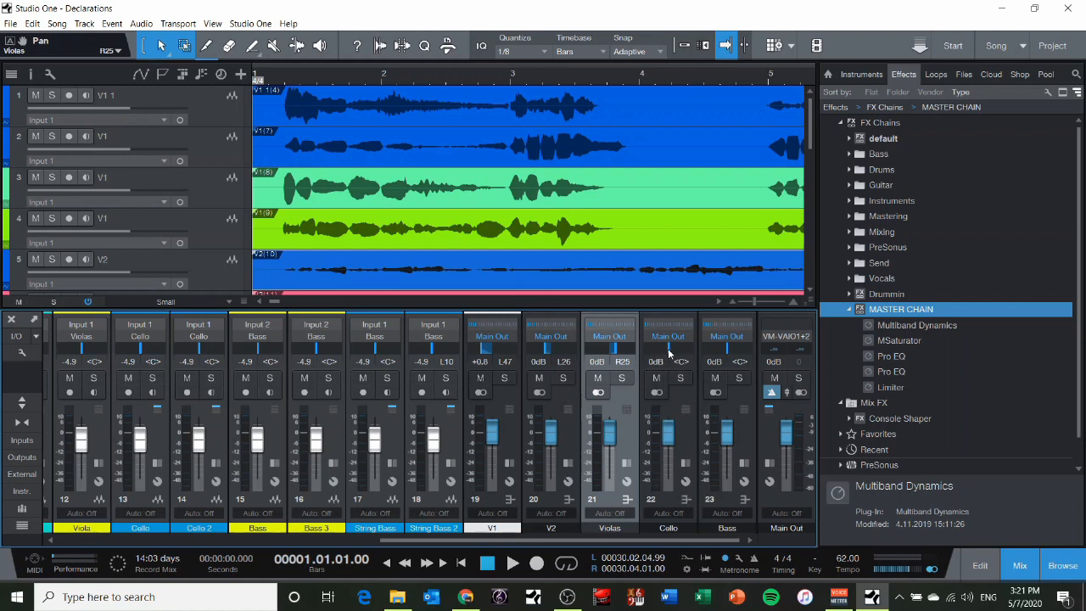
{"action": "left_click_drag", "start_coordinate": [668, 353], "coordinate": [680, 351]}
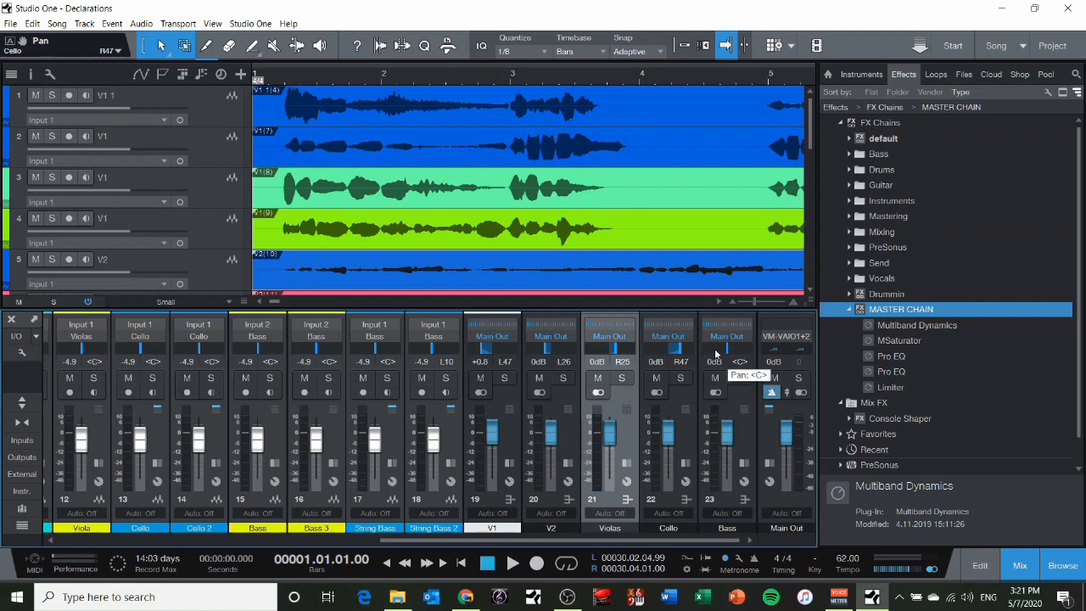
- Narrow the Cello bus pan to R29 and the V1 bus pan to L36, auditioning the song's opening before and after
{"action": "key", "text": "space"}
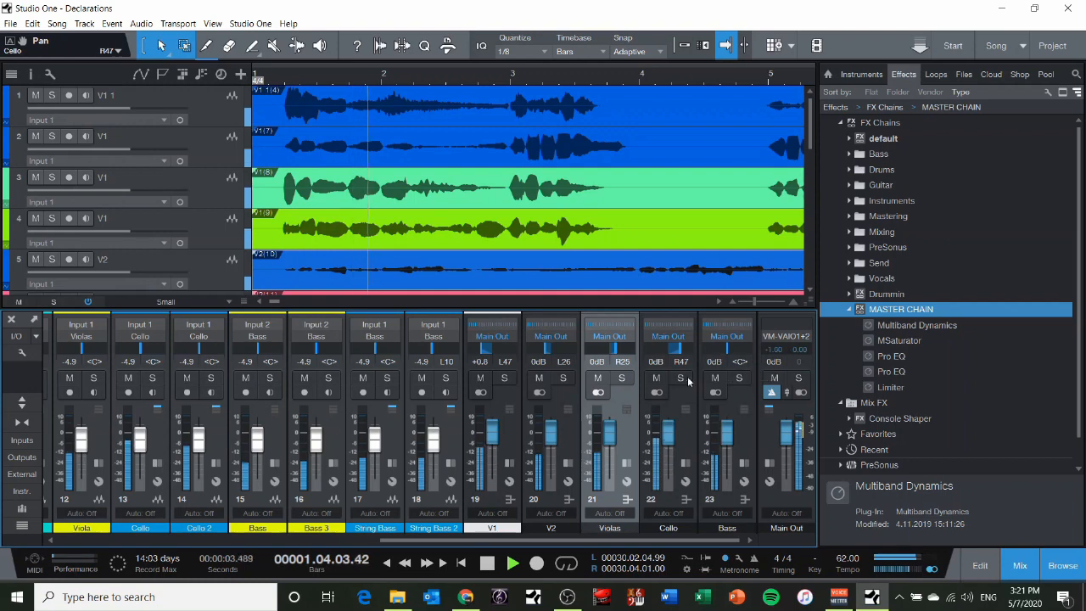
{"action": "key", "text": "space"}
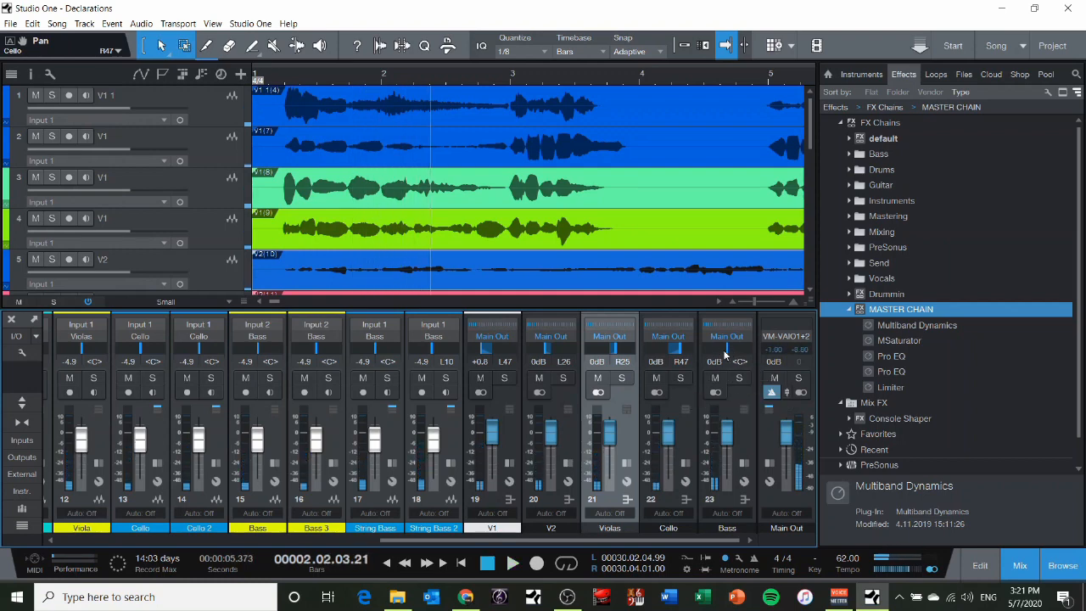
{"action": "key", "text": "Home"}
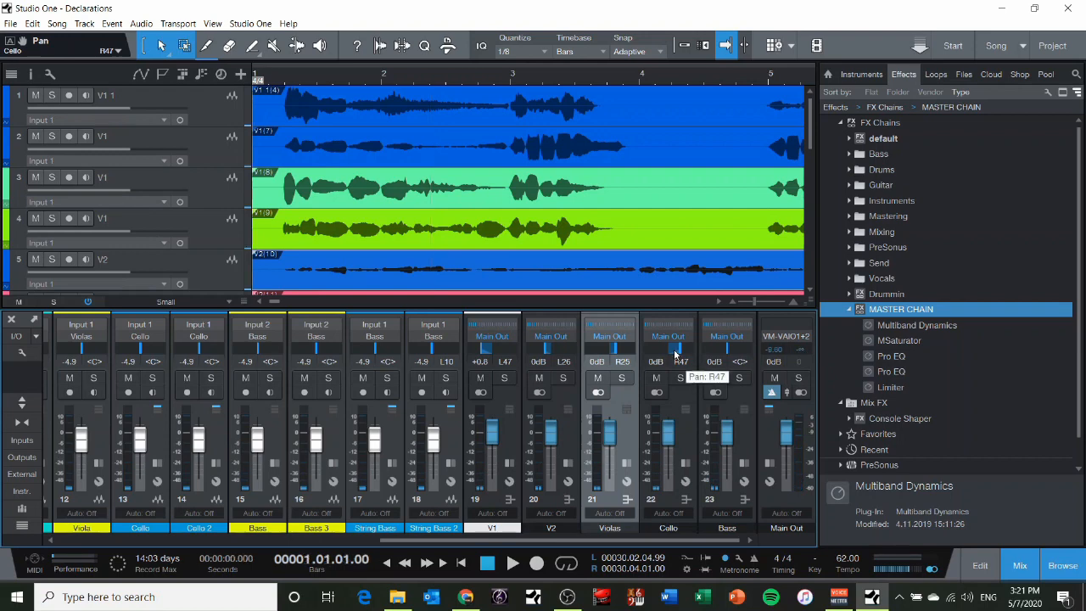
{"action": "left_click_drag", "start_coordinate": [677, 348], "coordinate": [675, 349]}
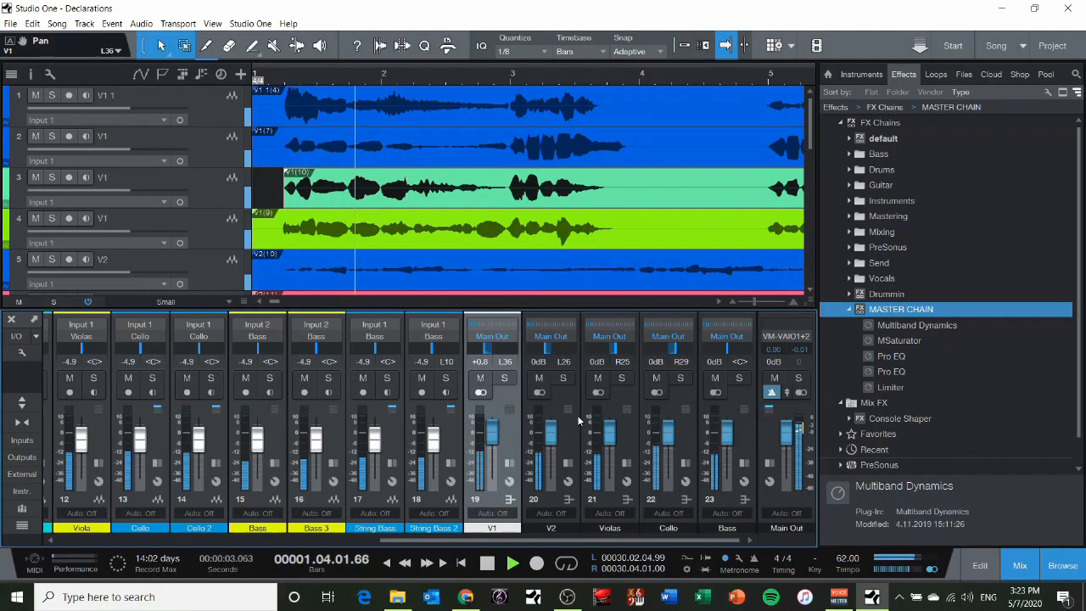
{"action": "key", "text": "Home"}
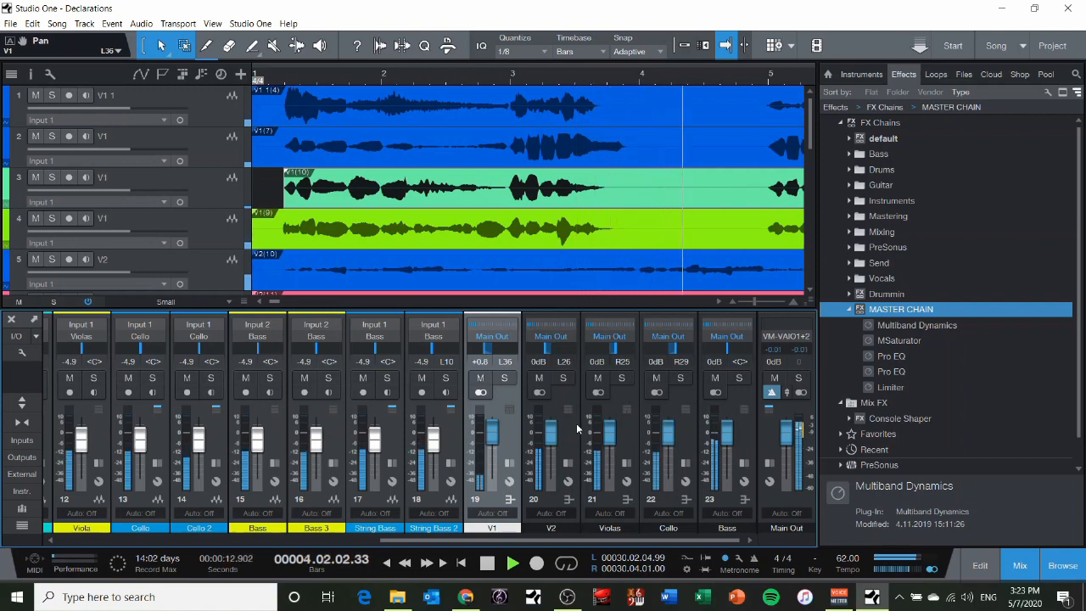
{"action": "key", "text": "space"}
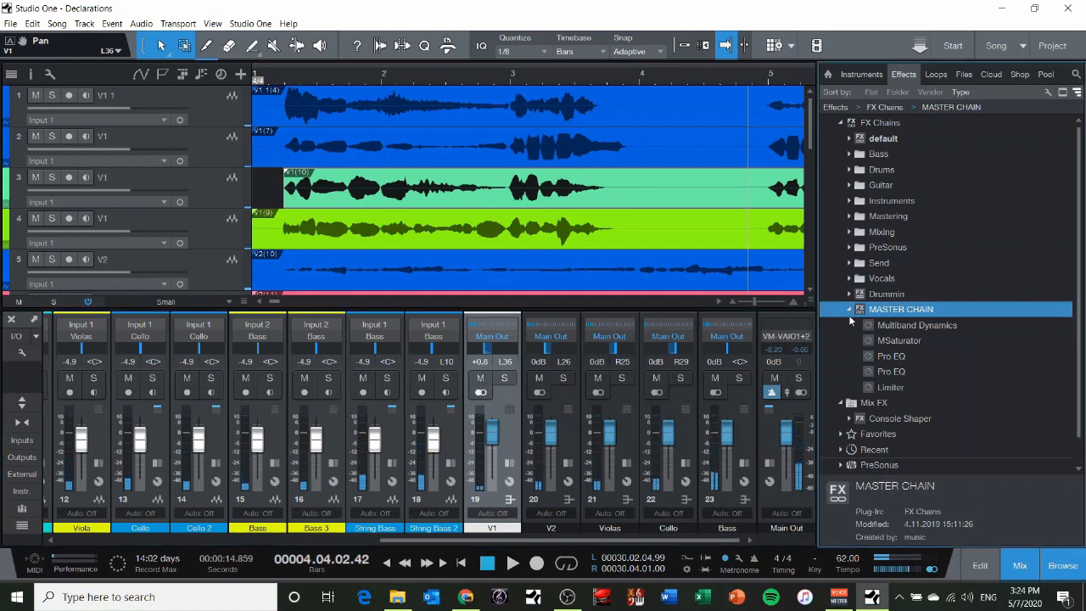
- Add the PreSonus Room Reverb effect to the Main Out inserts
{"action": "left_click", "coordinate": [849, 309]}
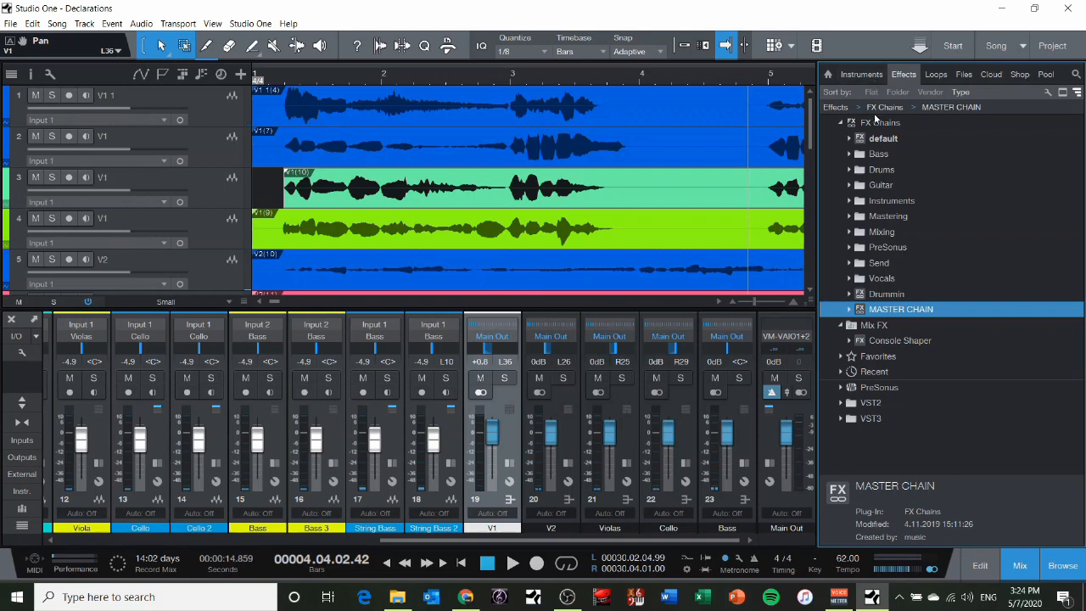
{"action": "left_click", "coordinate": [840, 122]}
{"action": "left_click", "coordinate": [840, 201]}
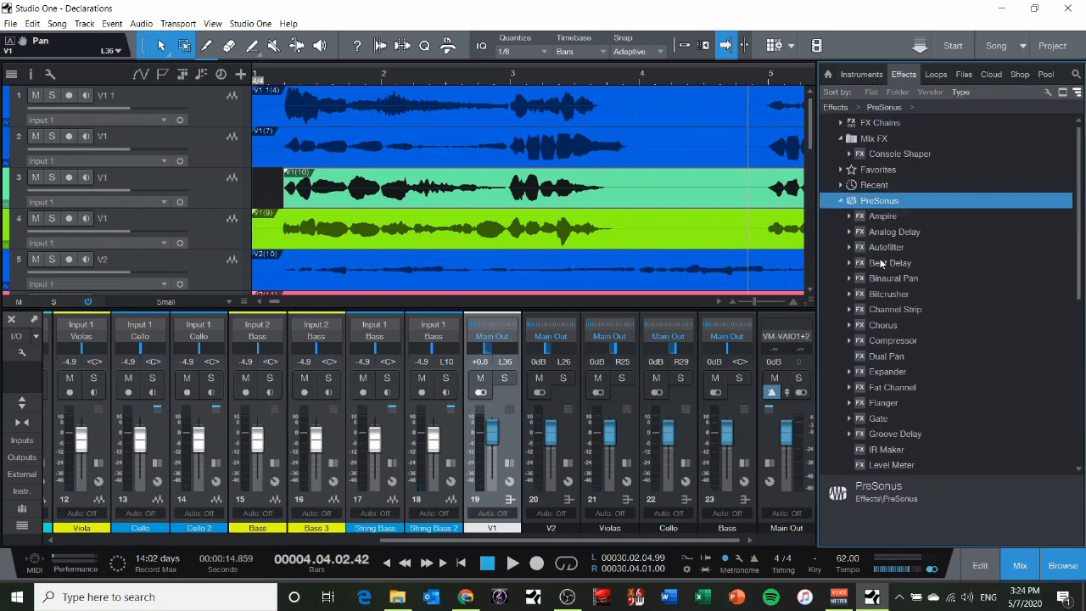
{"action": "scroll", "coordinate": [882, 263], "scroll_direction": "down", "scroll_amount": 7}
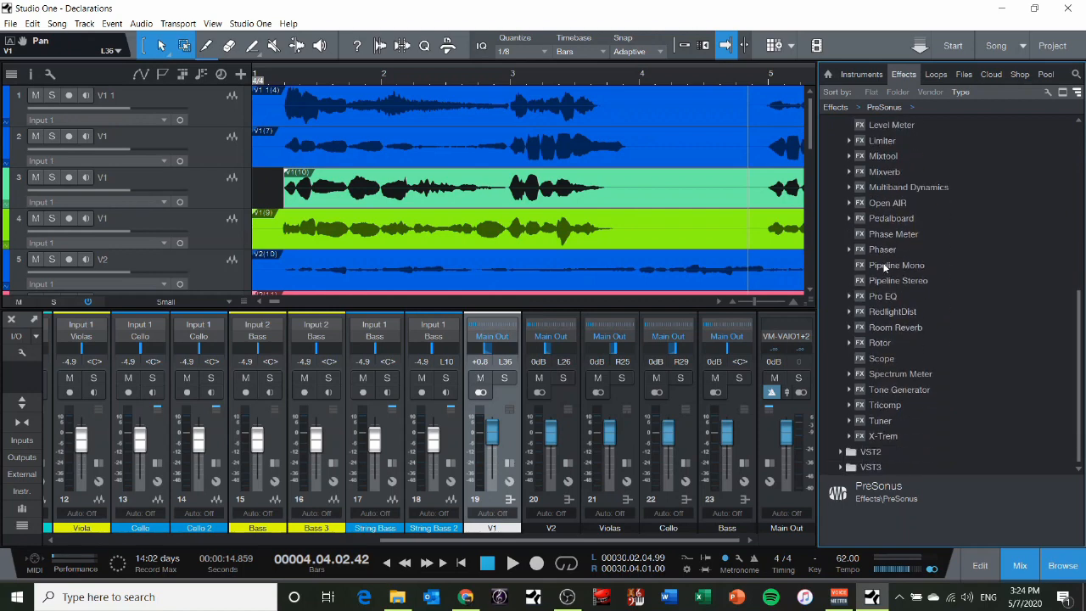
{"action": "left_click_drag", "start_coordinate": [875, 336], "coordinate": [792, 426]}
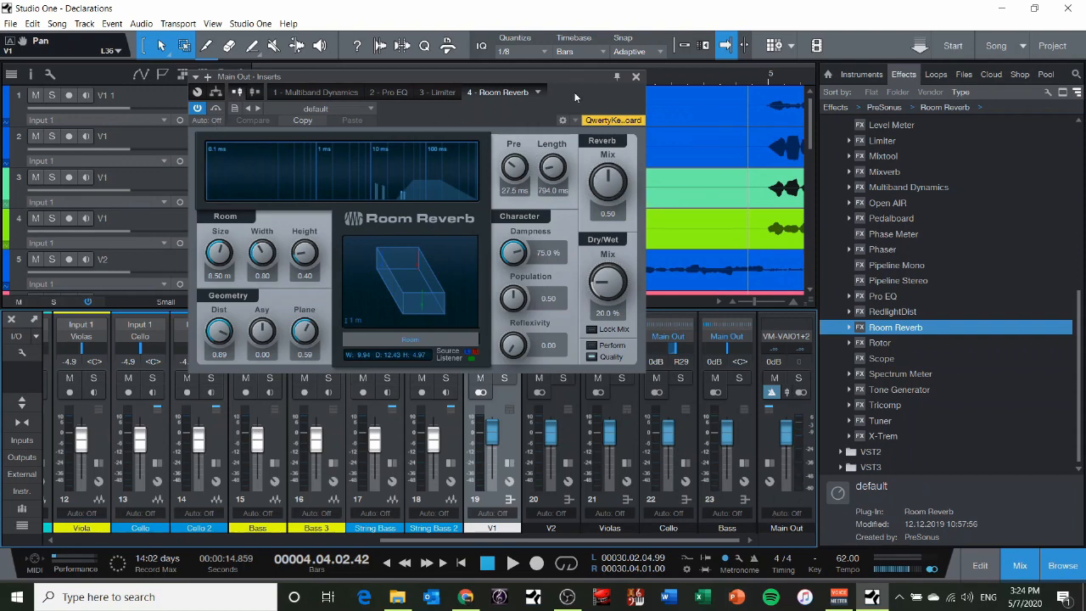
- Return the playhead to the song start and move Room Reverb ahead of the Limiter in the Main Out inserts
{"action": "key", "text": "comma"}
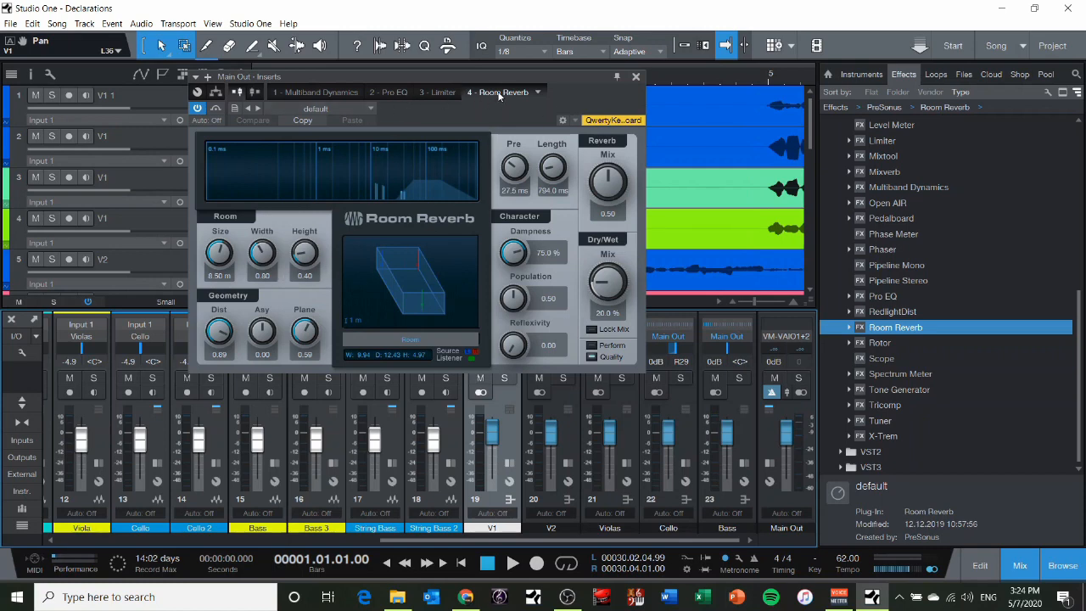
{"action": "left_click_drag", "start_coordinate": [499, 96], "coordinate": [430, 95]}
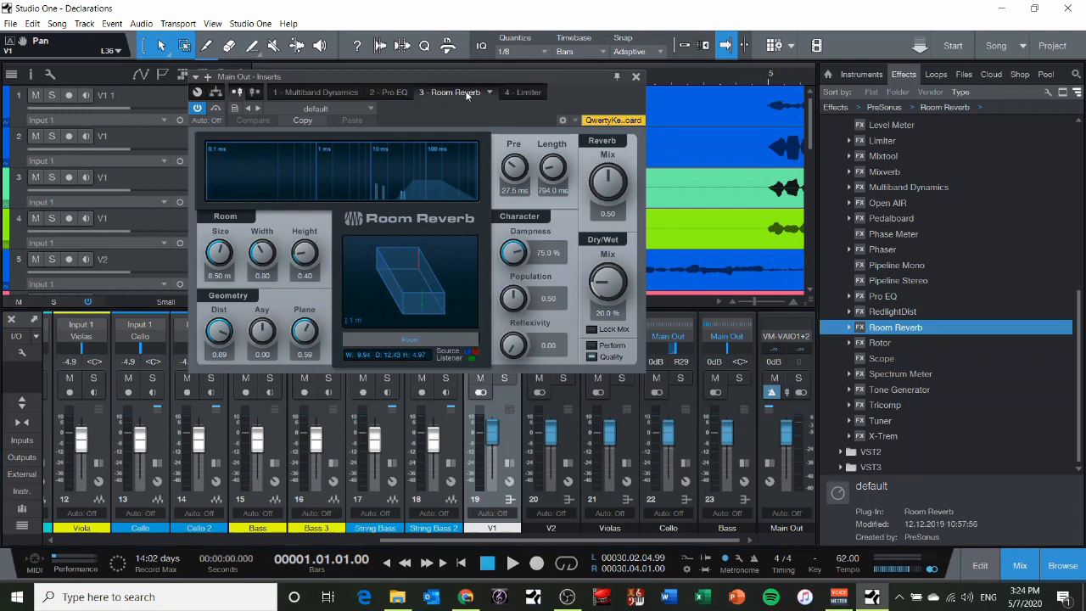
{"action": "left_click", "coordinate": [523, 94]}
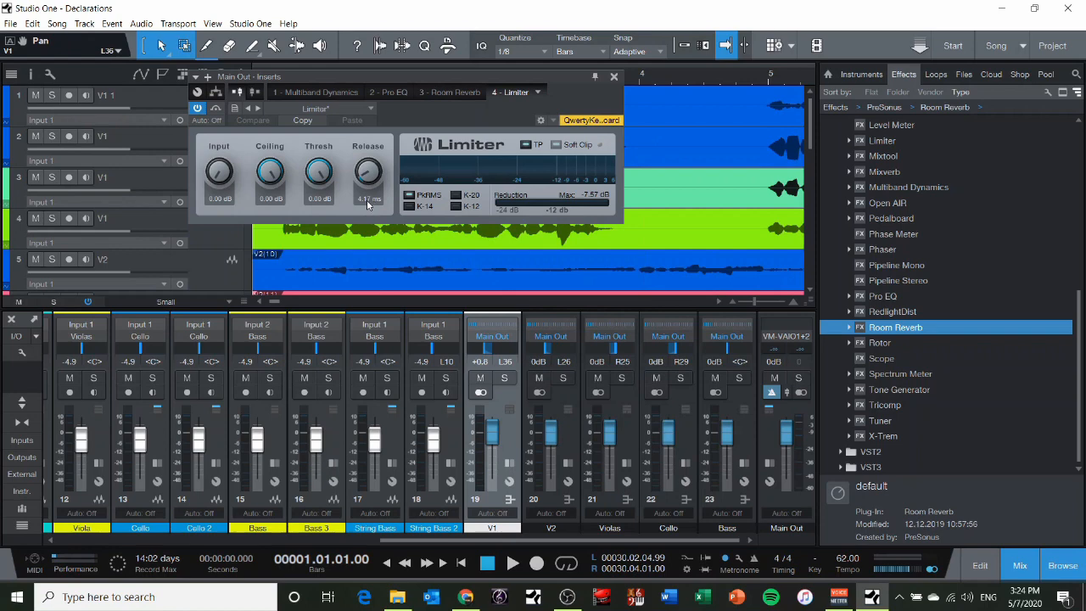
{"action": "left_click", "coordinate": [450, 93]}
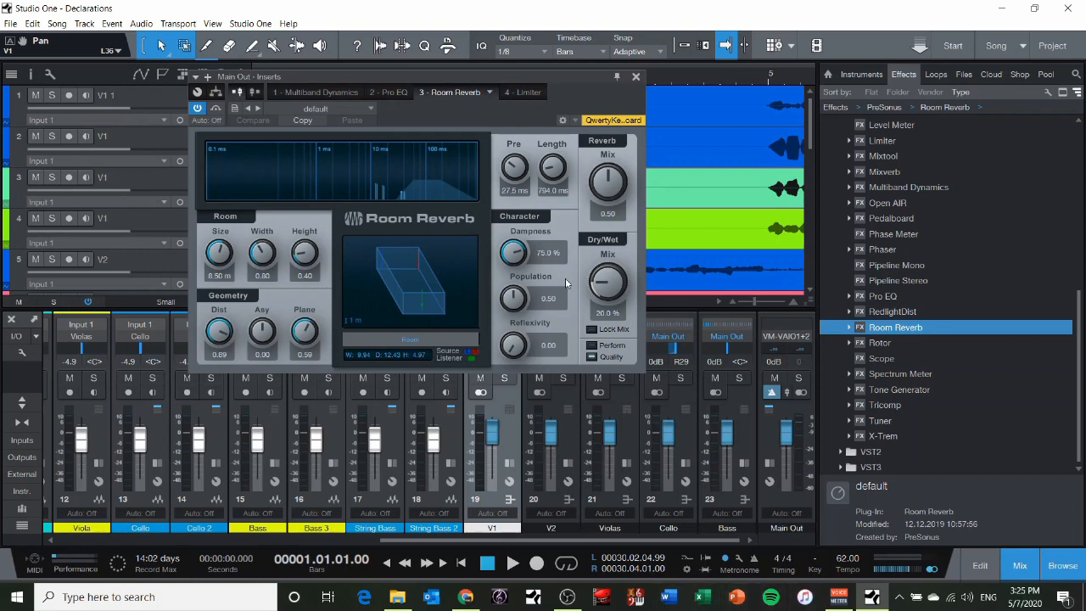
- Audition the opening through Room Reverb and lengthen the reverb to 1.69 s
{"action": "key", "text": "space"}
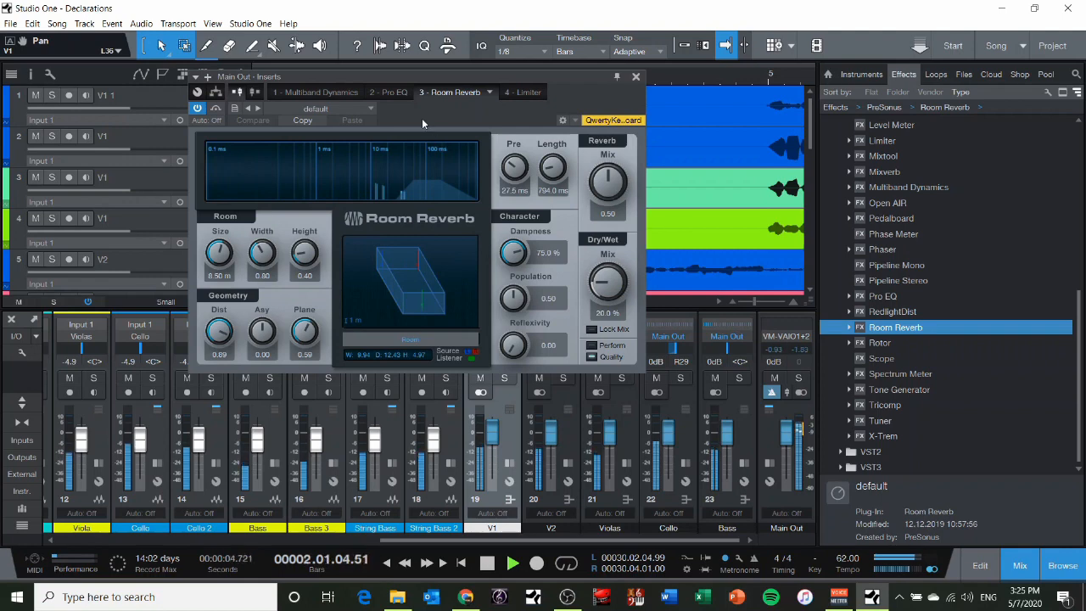
{"action": "key", "text": "space"}
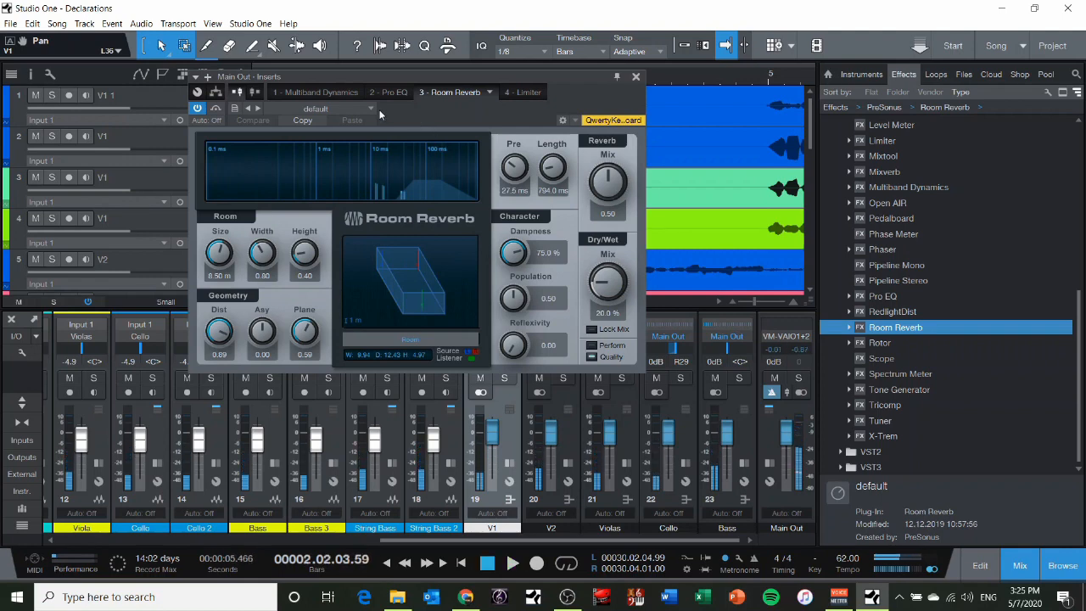
{"action": "left_click_drag", "start_coordinate": [551, 173], "coordinate": [551, 167]}
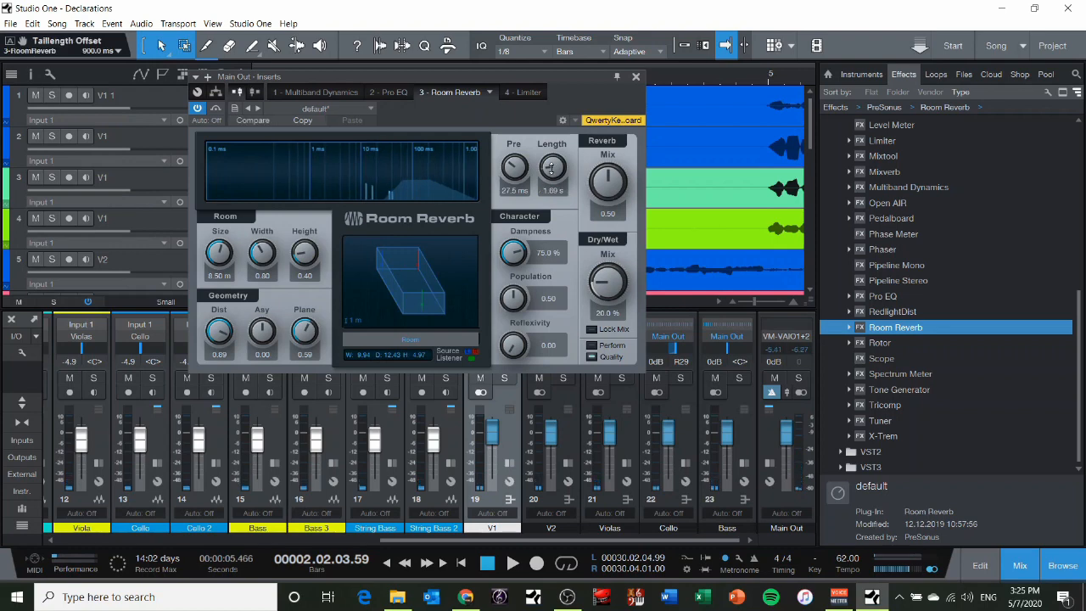
- Hide the browser and play the song's ending from about bar 75 through the Main Out inserts
{"action": "left_click", "coordinate": [780, 80]}
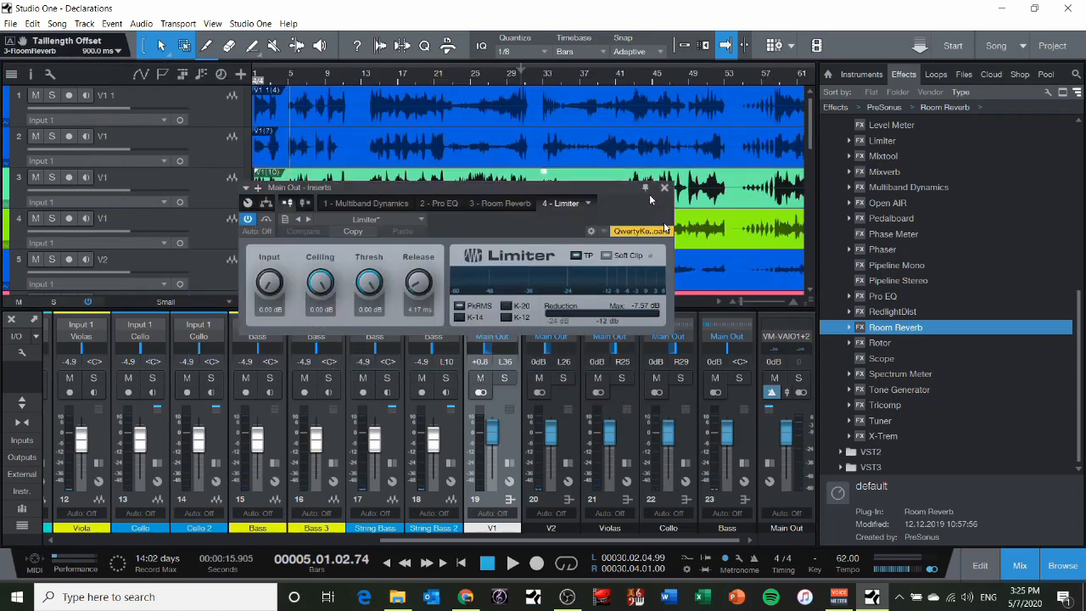
{"action": "key", "text": "w"}
{"action": "key", "text": "w"}
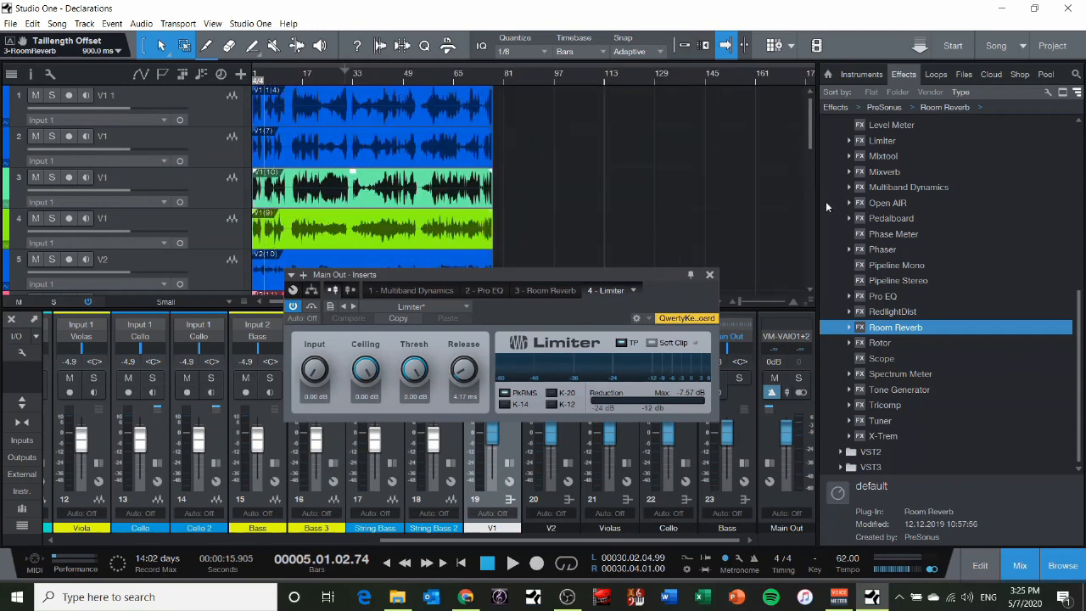
{"action": "left_click", "coordinate": [1021, 563]}
{"action": "scroll", "coordinate": [473, 81], "scroll_direction": "up", "scroll_amount": 4}
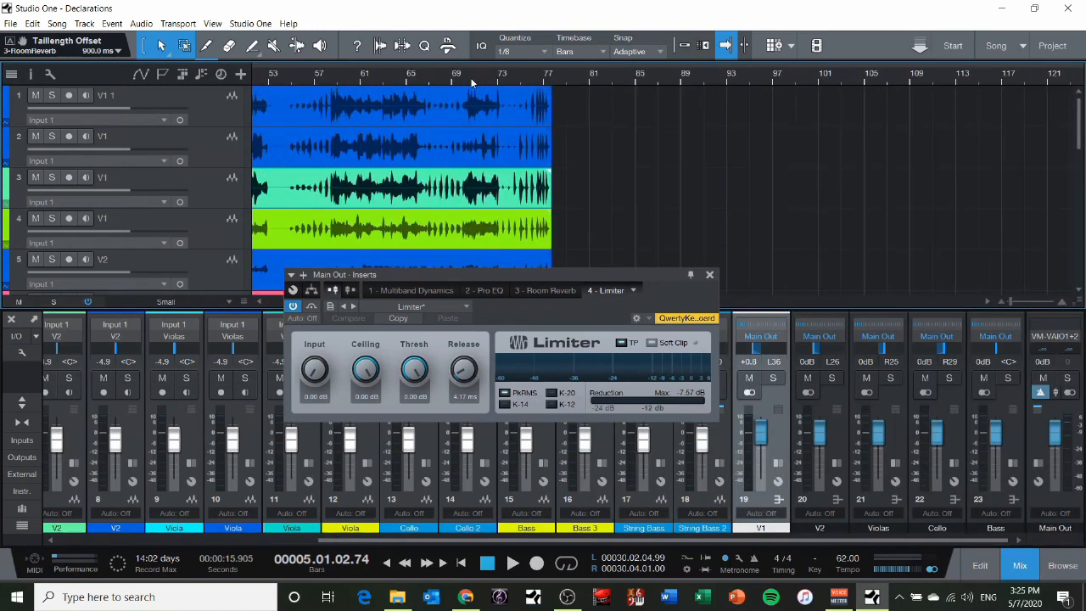
{"action": "left_click", "coordinate": [476, 78]}
{"action": "key", "text": "space"}
{"action": "left_click", "coordinate": [523, 78]}
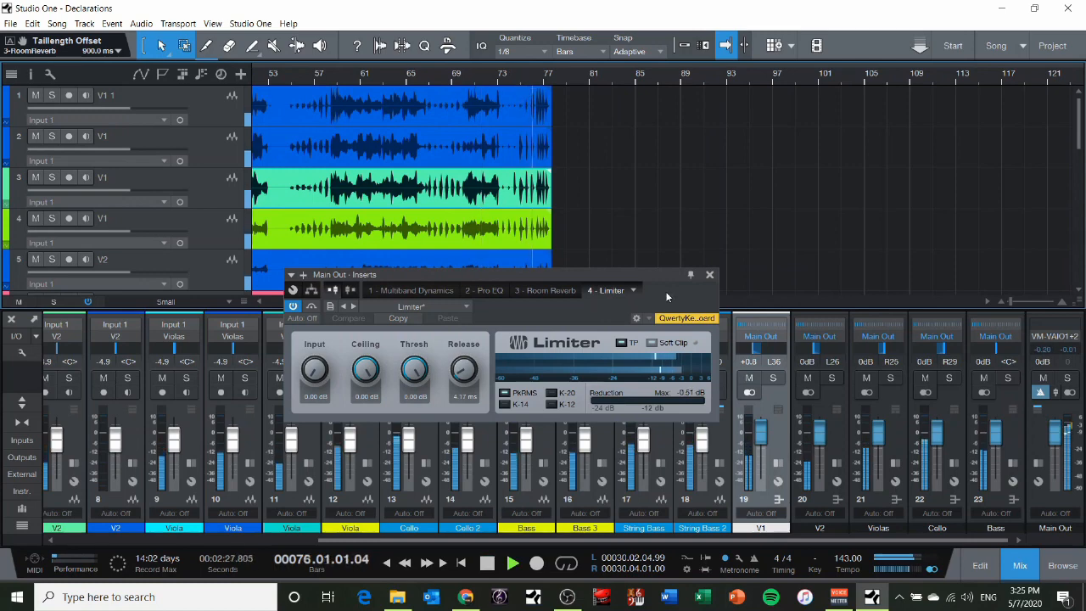
- Try a Room Reverb length of 3.79 s and audition how it rings out at the song's ending
{"action": "left_click_drag", "start_coordinate": [668, 289], "coordinate": [632, 266]}
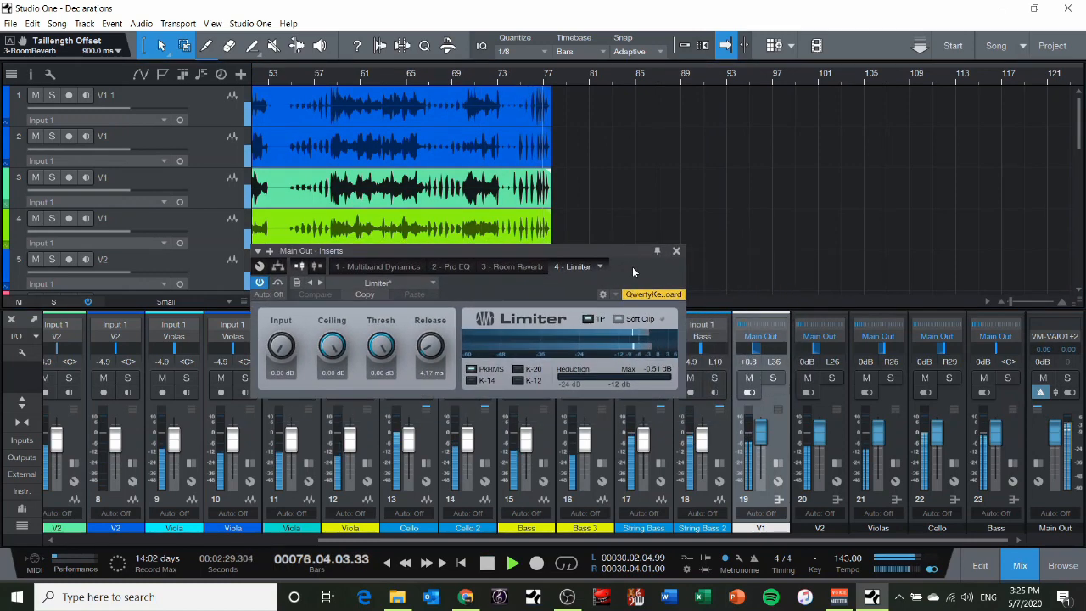
{"action": "left_click", "coordinate": [513, 267]}
{"action": "key", "text": "space"}
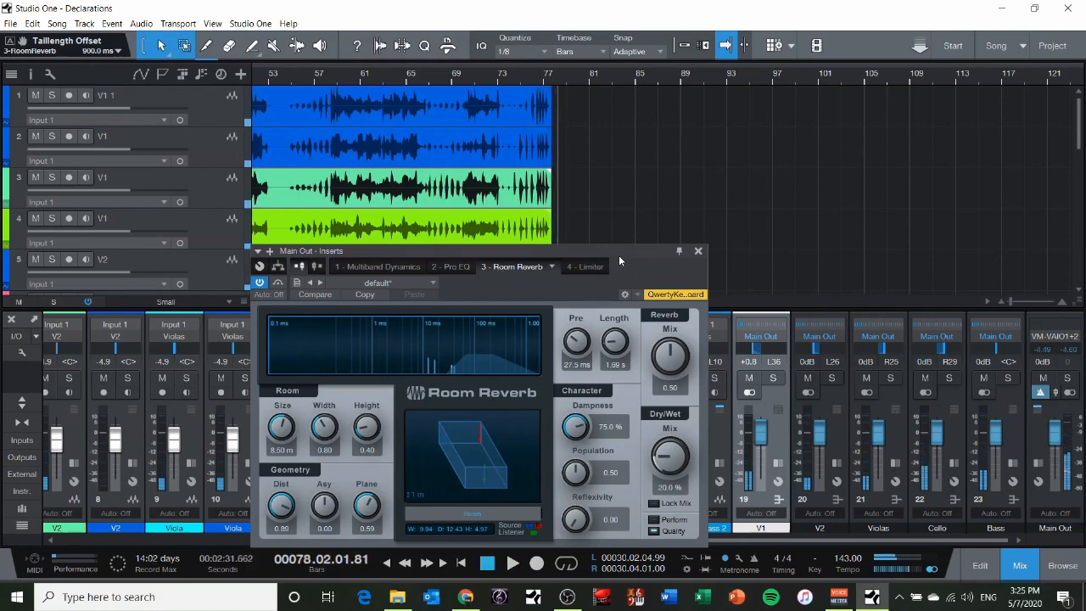
{"action": "left_click_drag", "start_coordinate": [618, 255], "coordinate": [954, 106]}
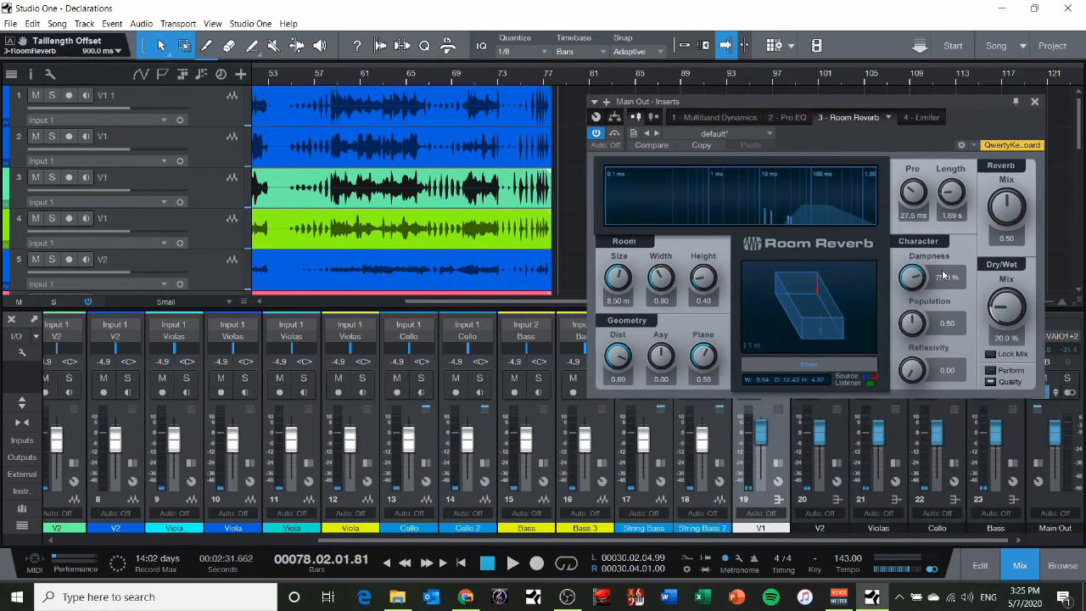
{"action": "left_click_drag", "start_coordinate": [959, 199], "coordinate": [949, 190]}
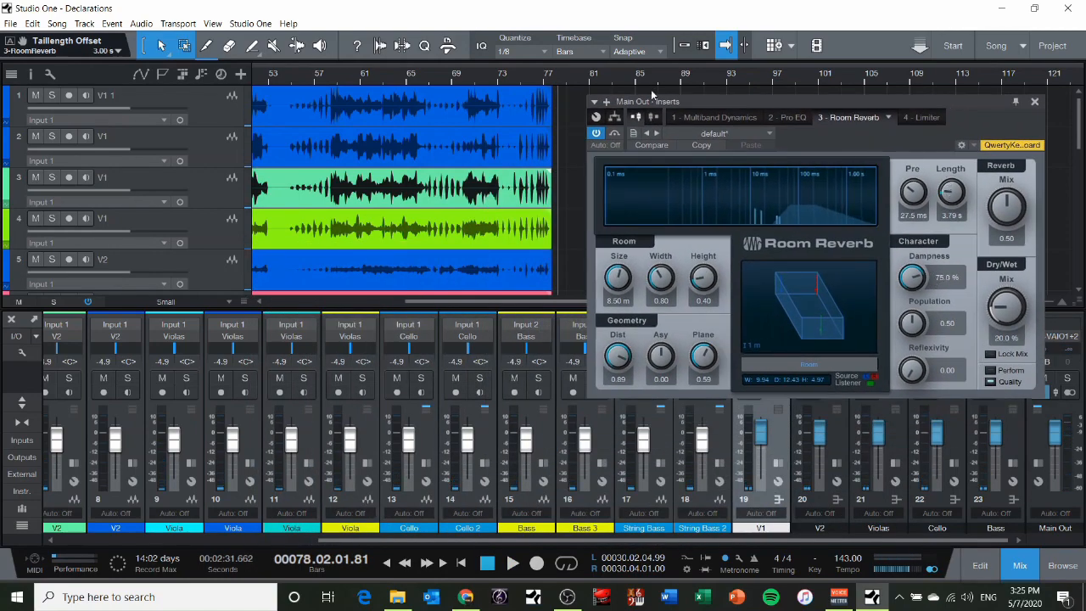
{"action": "left_click", "coordinate": [533, 79]}
{"action": "key", "text": "space"}
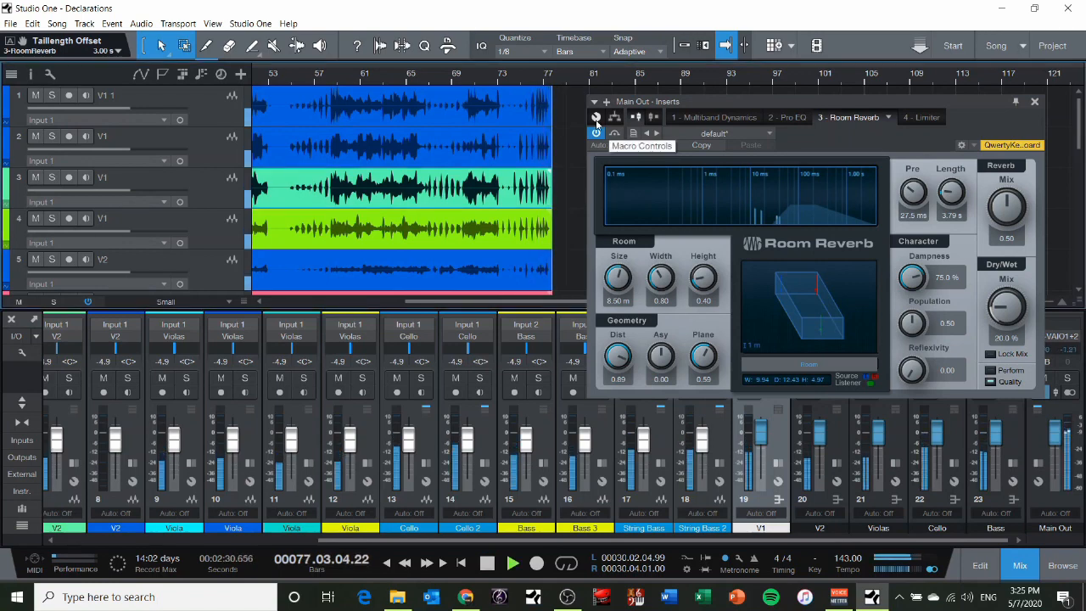
{"action": "key", "text": "space"}
- Set the Room Reverb length to 2.89 s and replay the song's final bars to check the tail
{"action": "left_click_drag", "start_coordinate": [950, 188], "coordinate": [950, 193]}
{"action": "left_click", "coordinate": [547, 77]}
{"action": "key", "text": "space"}
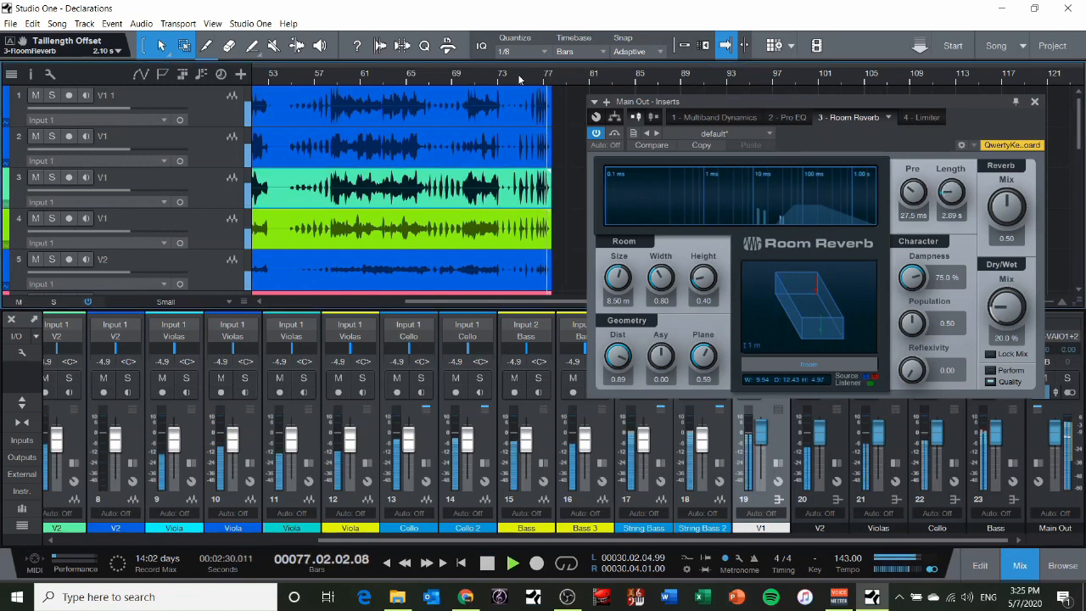
{"action": "left_click", "coordinate": [524, 79]}
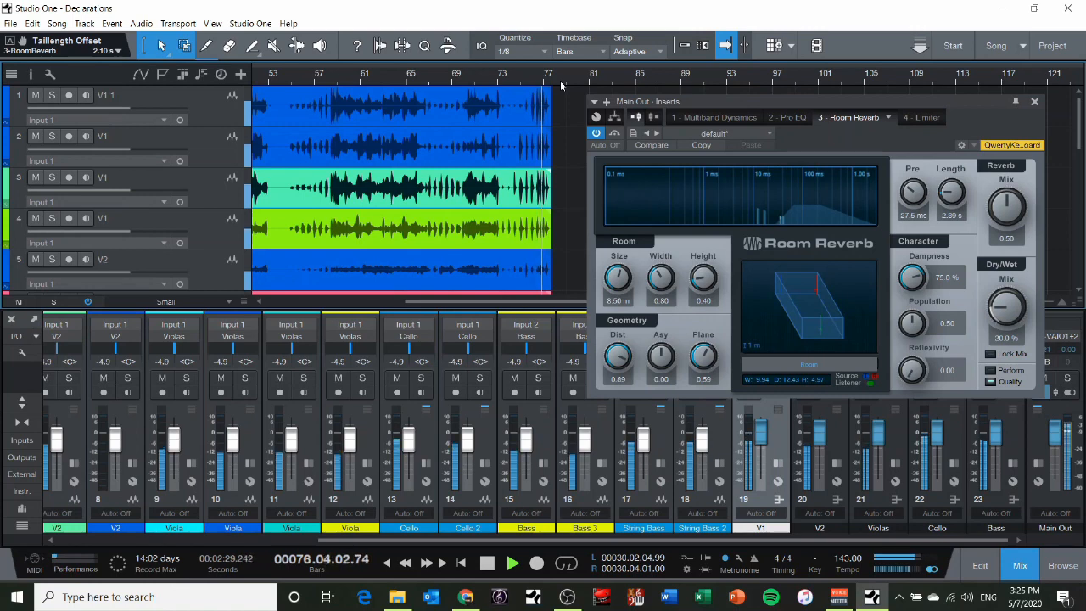
{"action": "key", "text": "space"}
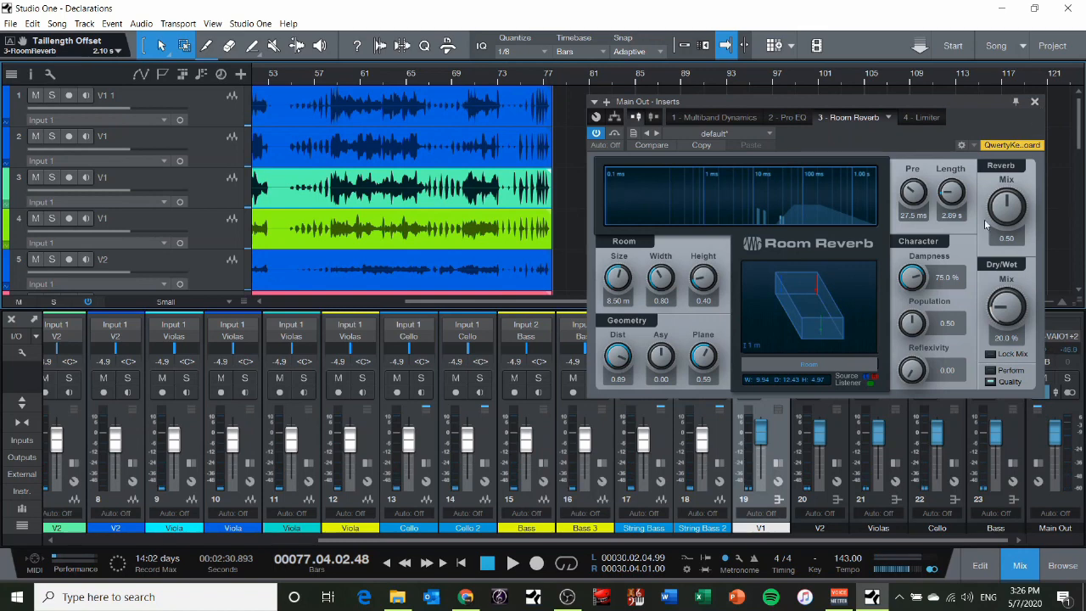
- Review the Pro EQ settings in the Main Out inserts, start playback and close the inserts window
{"action": "left_click", "coordinate": [789, 118]}
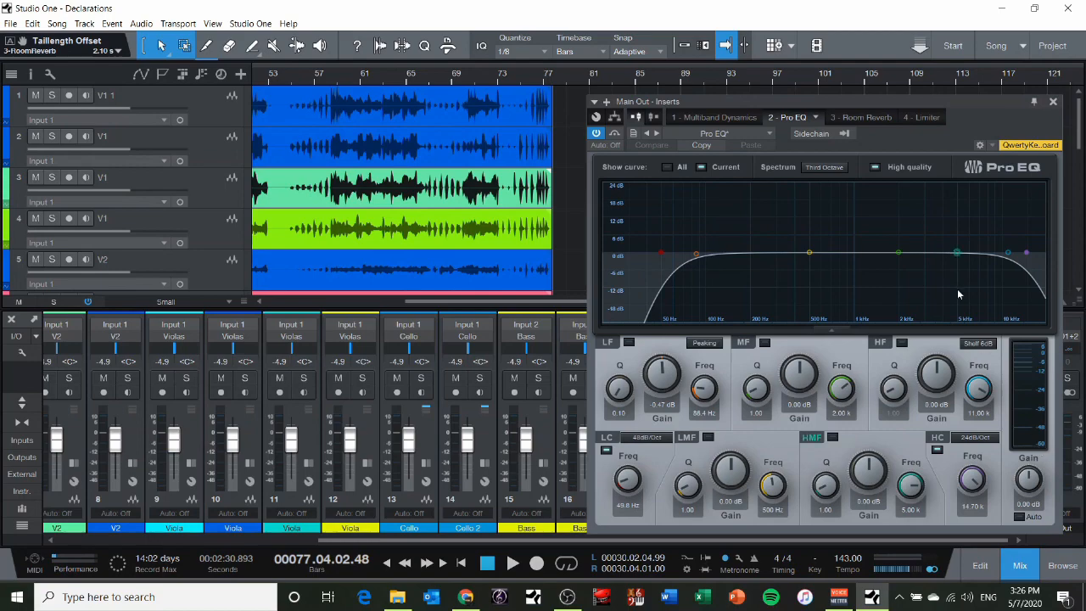
{"action": "left_click_drag", "start_coordinate": [994, 104], "coordinate": [743, 46]}
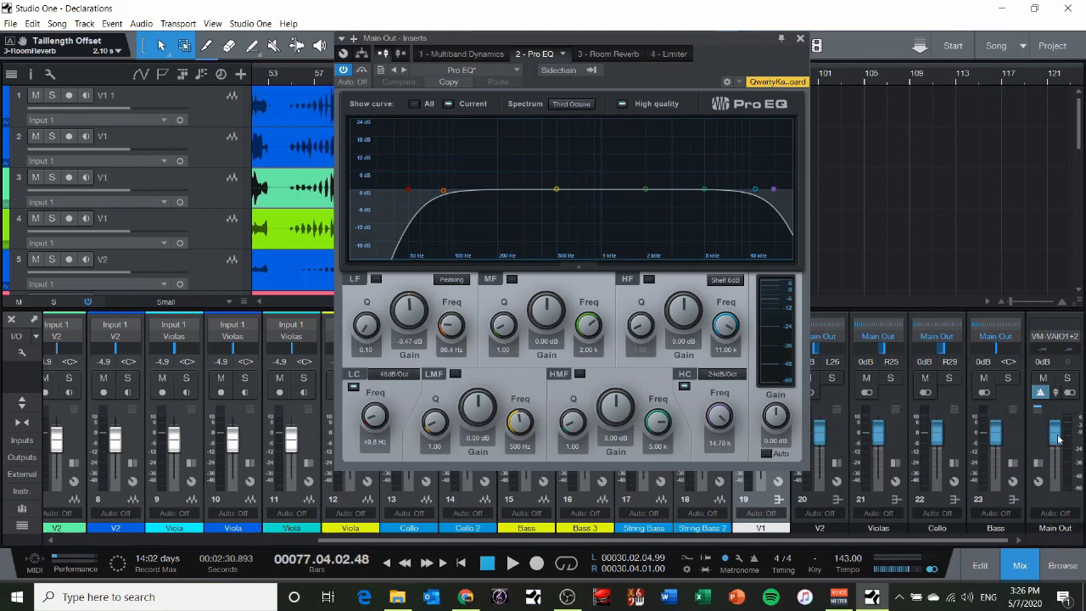
{"action": "key", "text": "space"}
{"action": "left_click", "coordinate": [799, 38]}
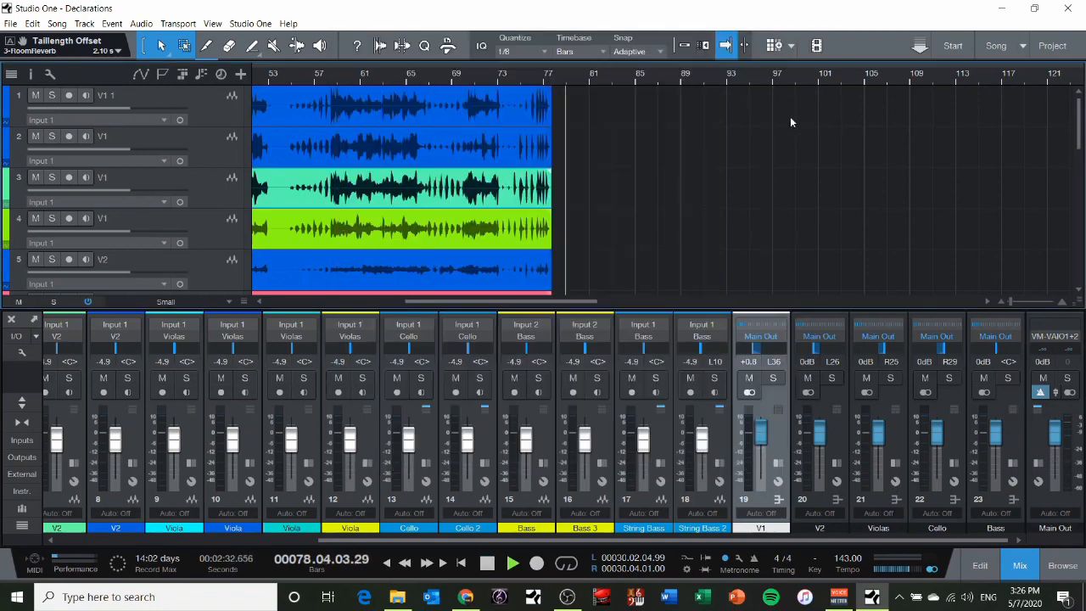
- Play the song from the start with the Main Out Limiter open to check its gain reduction
{"action": "left_click", "coordinate": [452, 77]}
{"action": "key", "text": "Home"}
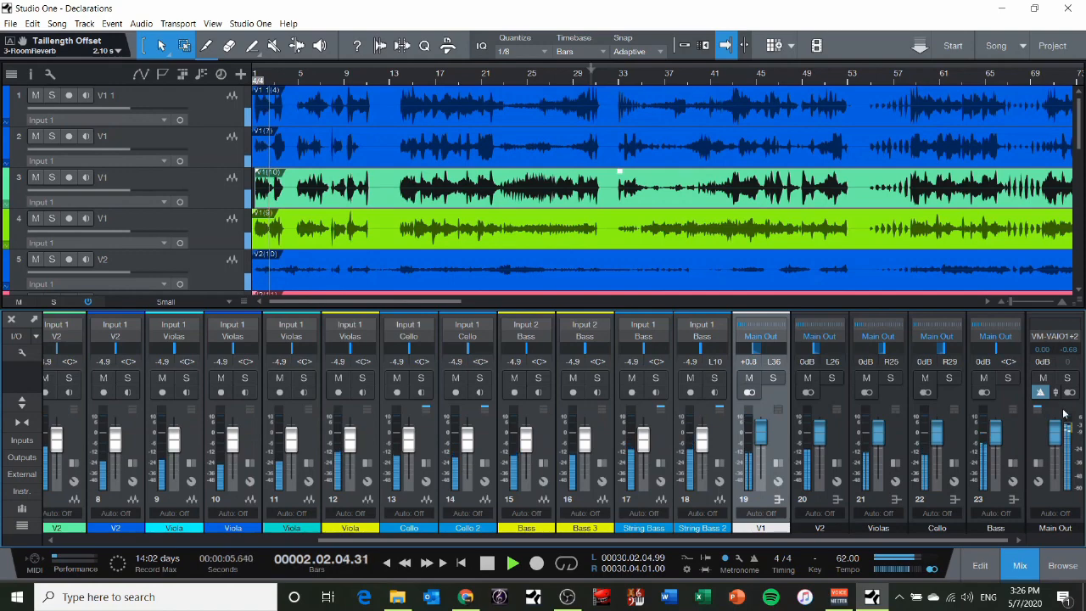
{"action": "double_click", "coordinate": [1038, 436]}
{"action": "left_click", "coordinate": [1045, 399]}
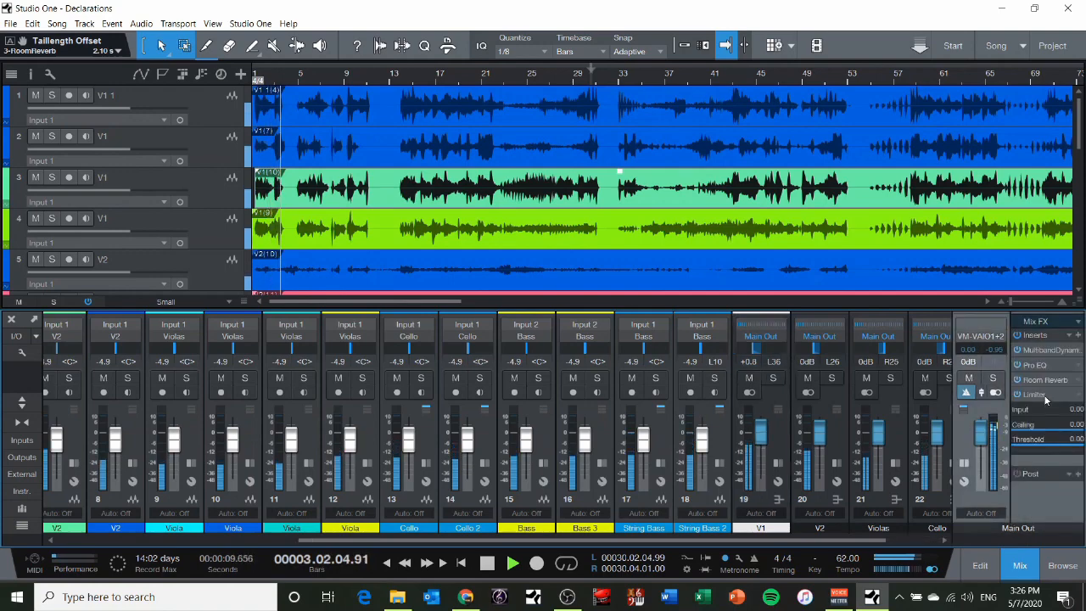
{"action": "double_click", "coordinate": [1046, 396]}
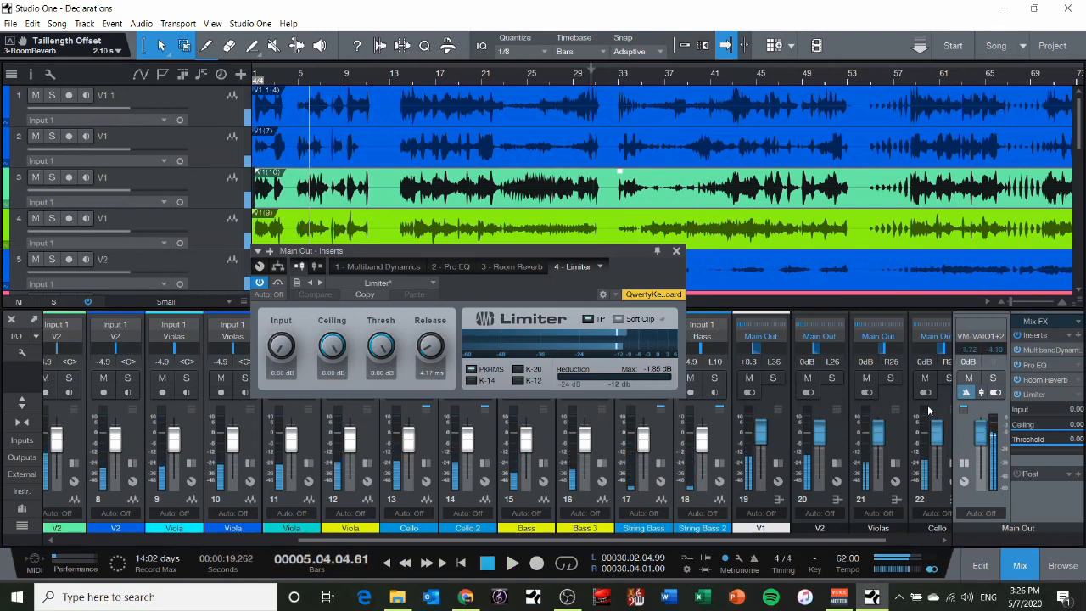
{"action": "key", "text": "space"}
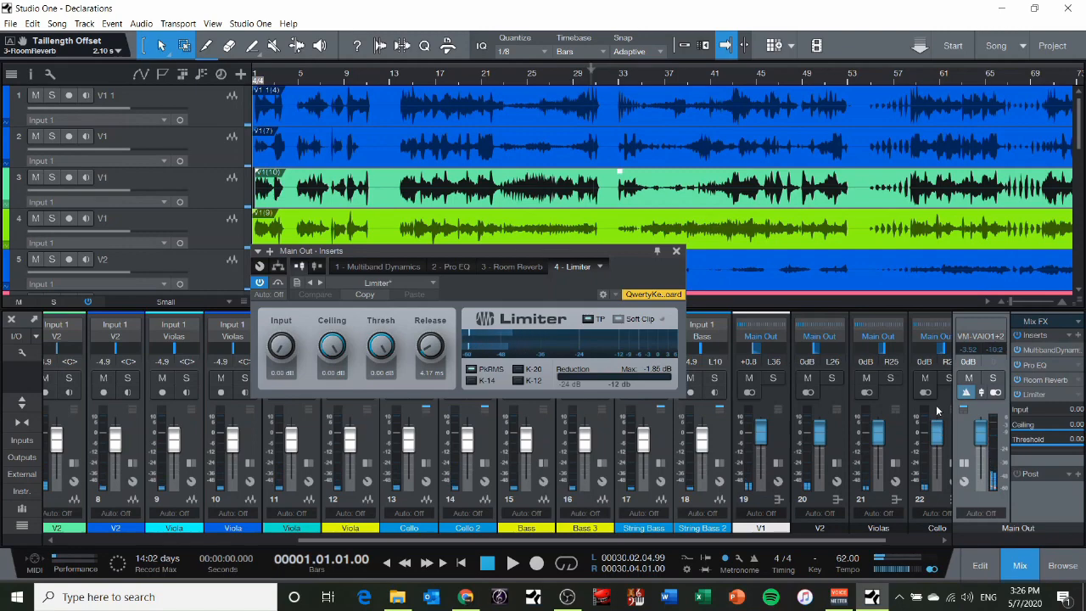
- Close the Cello bus insert editor and select all five section buses from V1 through Bass
{"action": "left_click", "coordinate": [937, 410]}
{"action": "left_click_drag", "start_coordinate": [868, 535], "coordinate": [954, 541]}
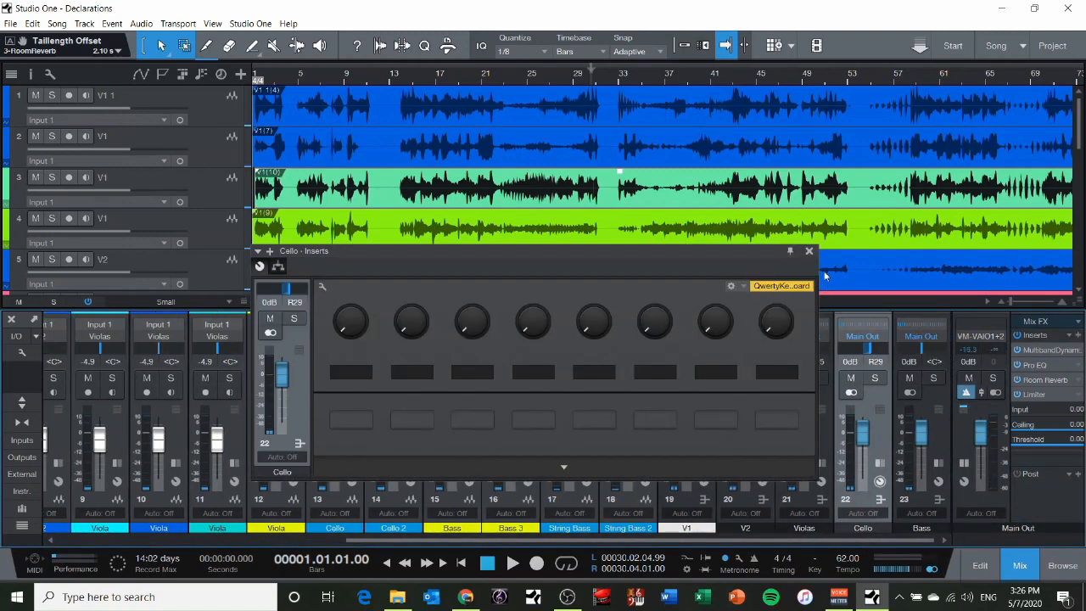
{"action": "left_click", "coordinate": [808, 250]}
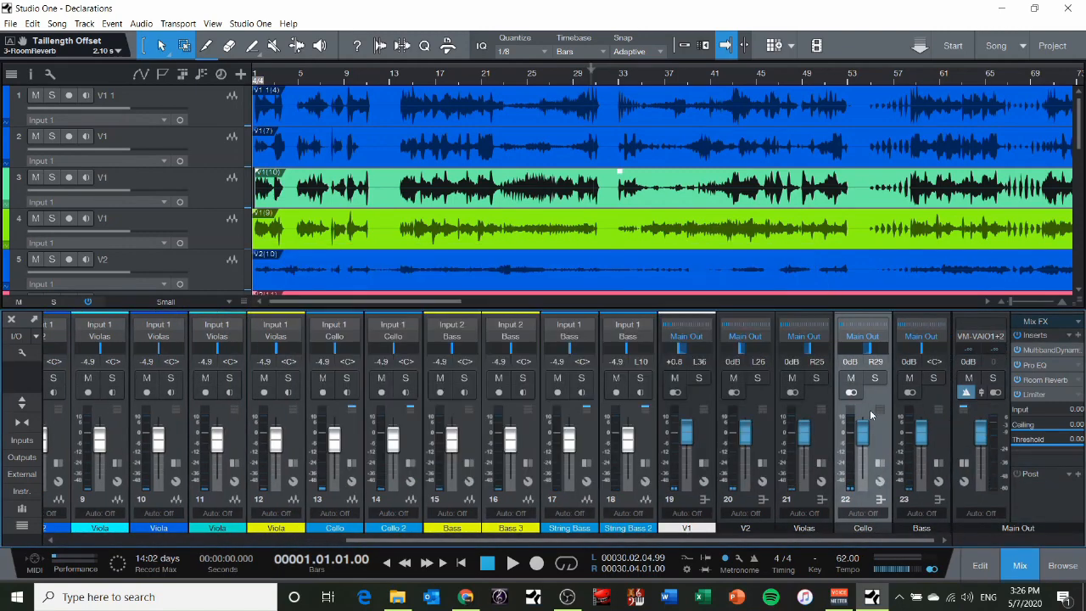
{"action": "left_click", "coordinate": [918, 433]}
{"action": "left_click", "coordinate": [698, 442]}
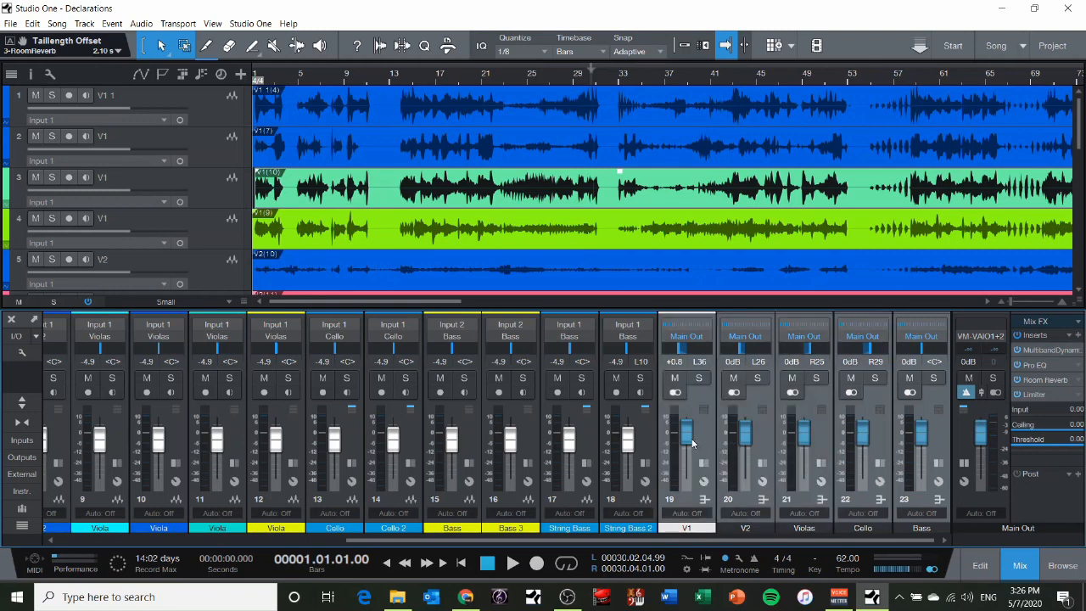
- Play the opening with the Main Out Limiter open and raise the selected buses together until V1 is at +4.9 dB
{"action": "left_click", "coordinate": [1030, 396]}
{"action": "left_click_drag", "start_coordinate": [592, 268], "coordinate": [515, 204]}
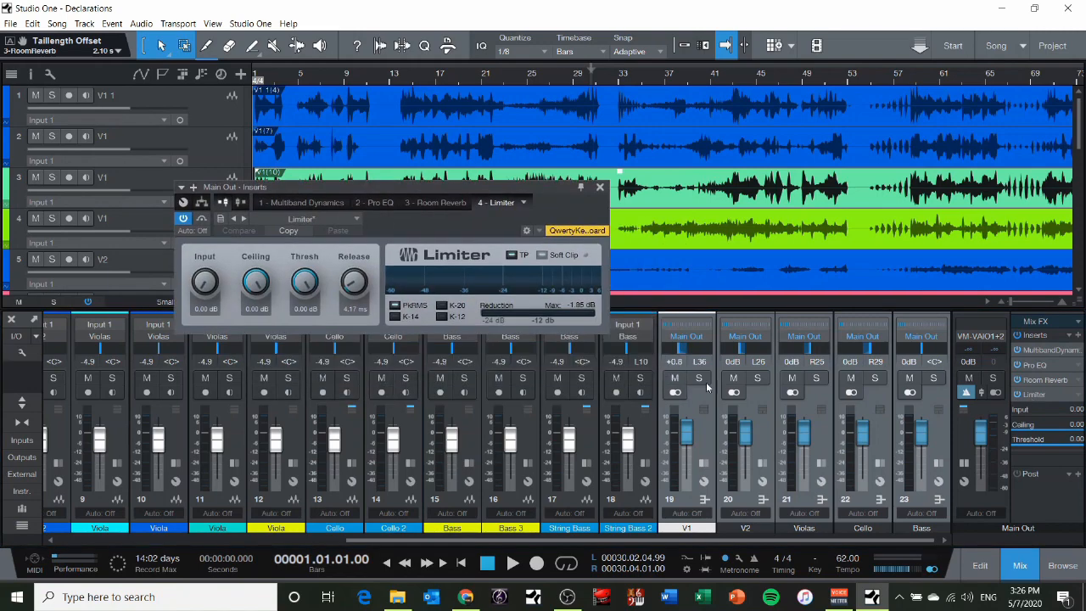
{"action": "key", "text": "space"}
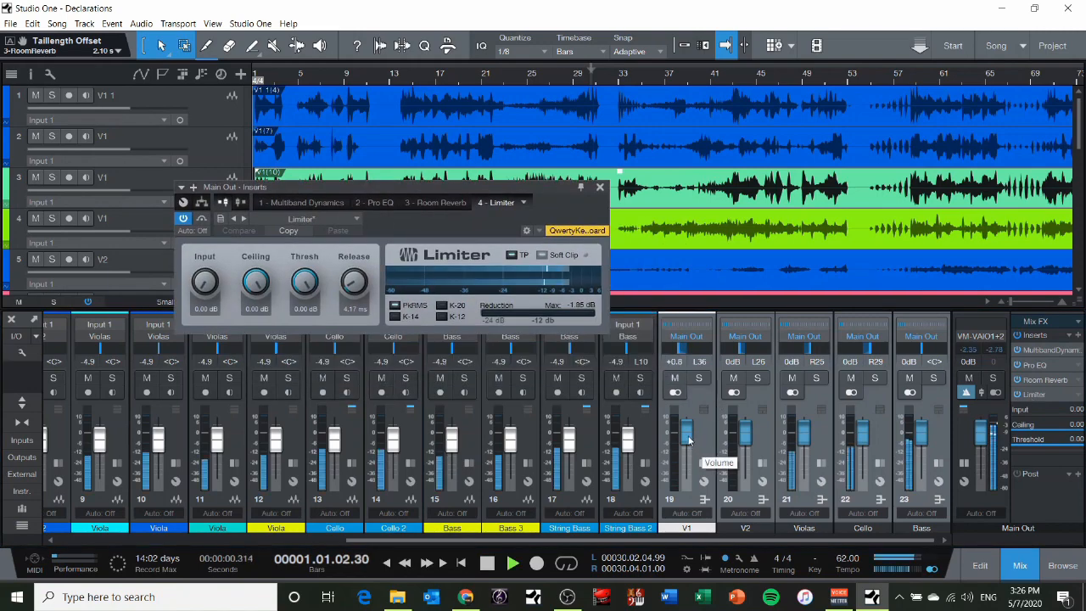
{"action": "left_click_drag", "start_coordinate": [689, 440], "coordinate": [686, 435]}
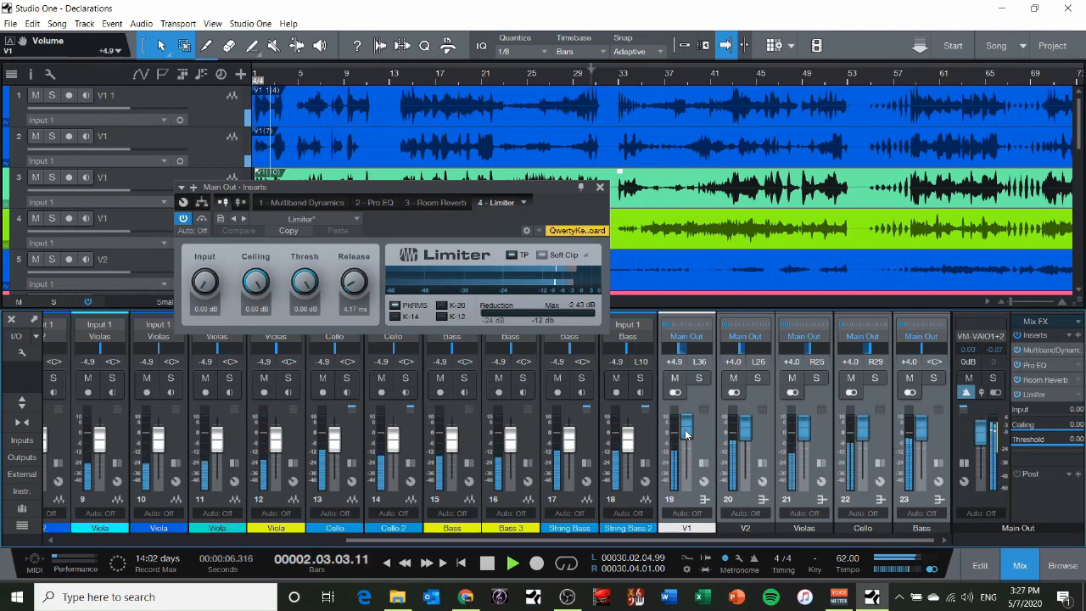
- Lower the selected buses together until V1 is at +0.8 dB, then stop playback and close the Limiter
{"action": "left_click_drag", "start_coordinate": [685, 429], "coordinate": [686, 436]}
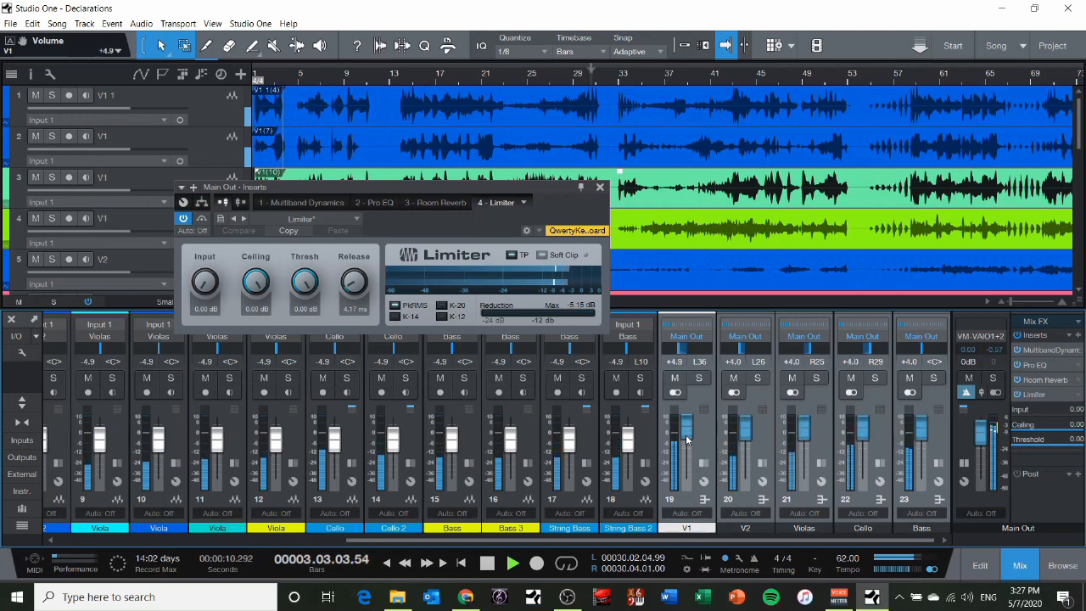
{"action": "scroll", "coordinate": [686, 440], "scroll_direction": "down", "scroll_amount": 4}
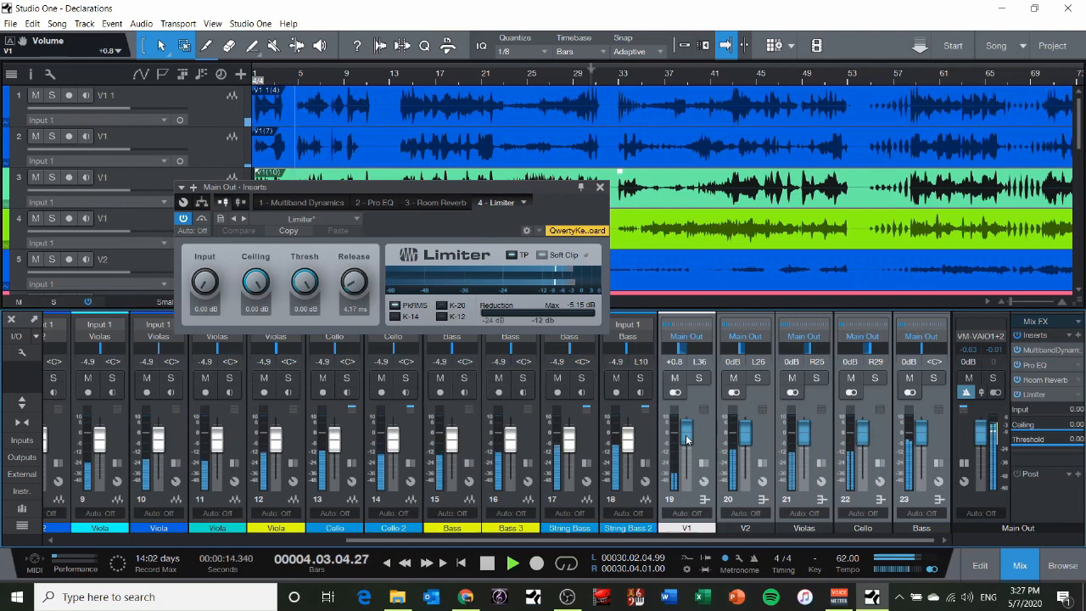
{"action": "key", "text": "space"}
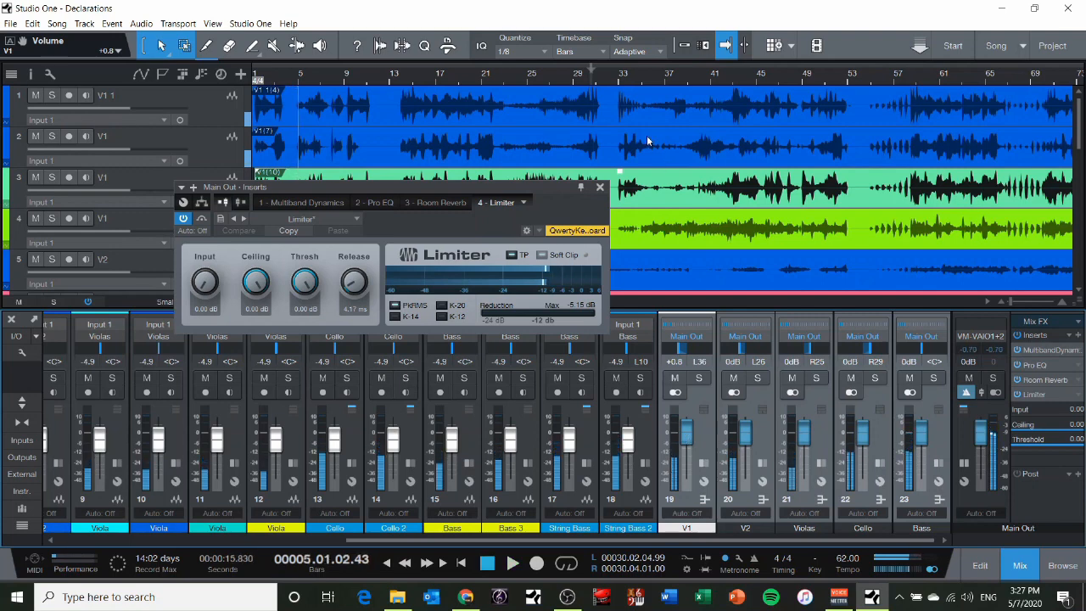
{"action": "left_click", "coordinate": [600, 186]}
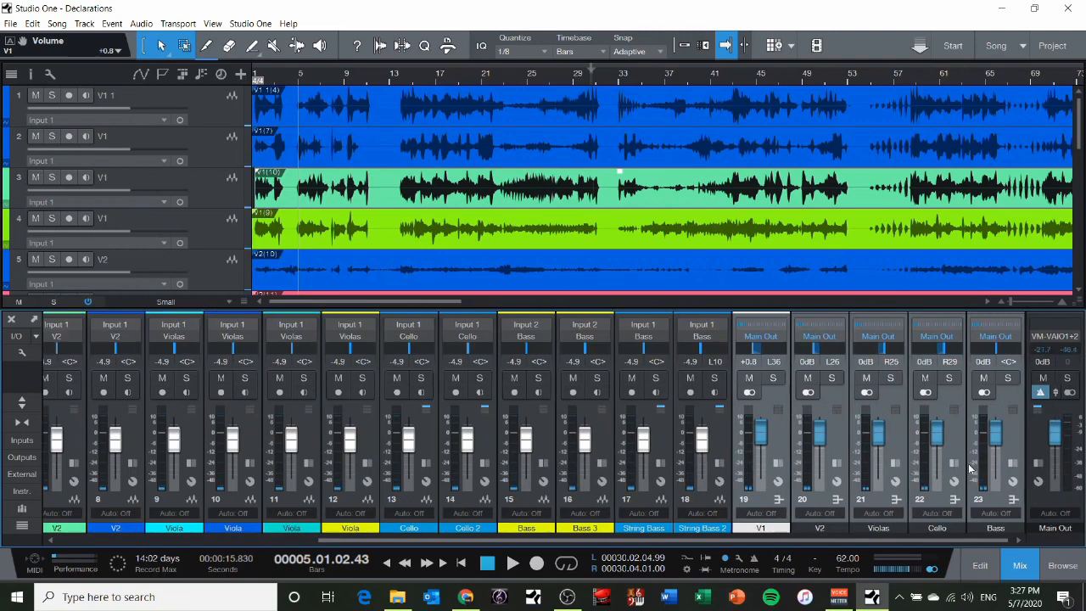
- Return the playhead to the song's start and look over the violin tracks alongside the mixer
{"action": "left_click", "coordinate": [1020, 566]}
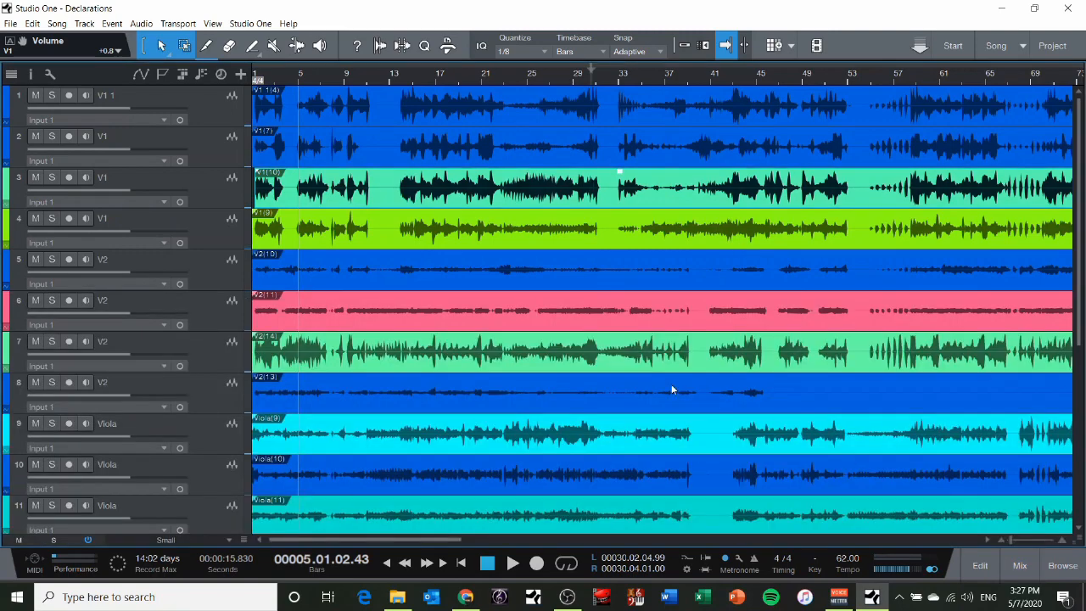
{"action": "key", "text": "Home"}
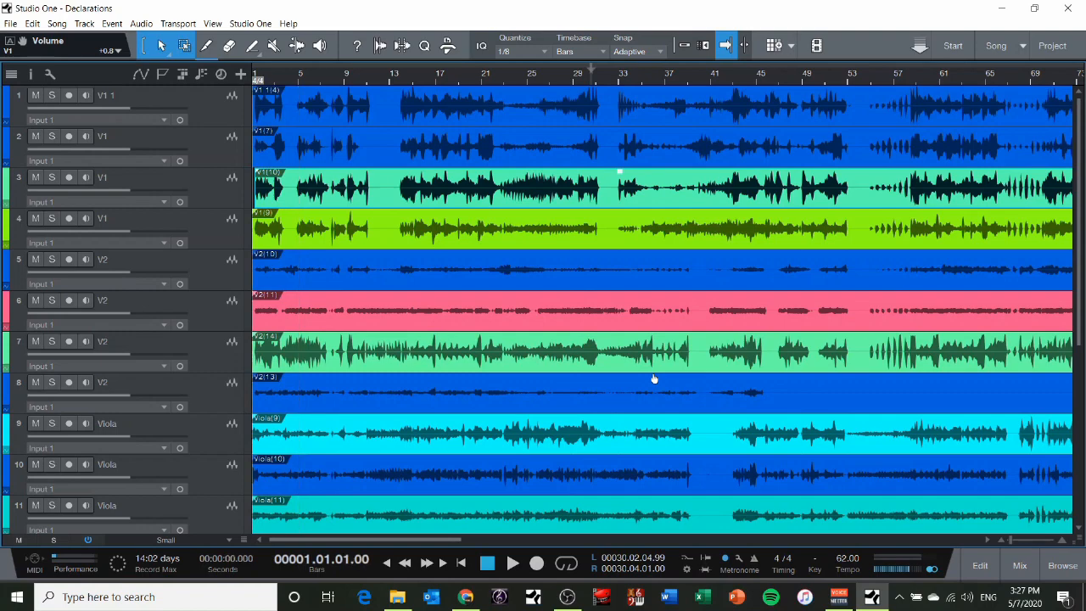
{"action": "left_click", "coordinate": [1014, 572]}
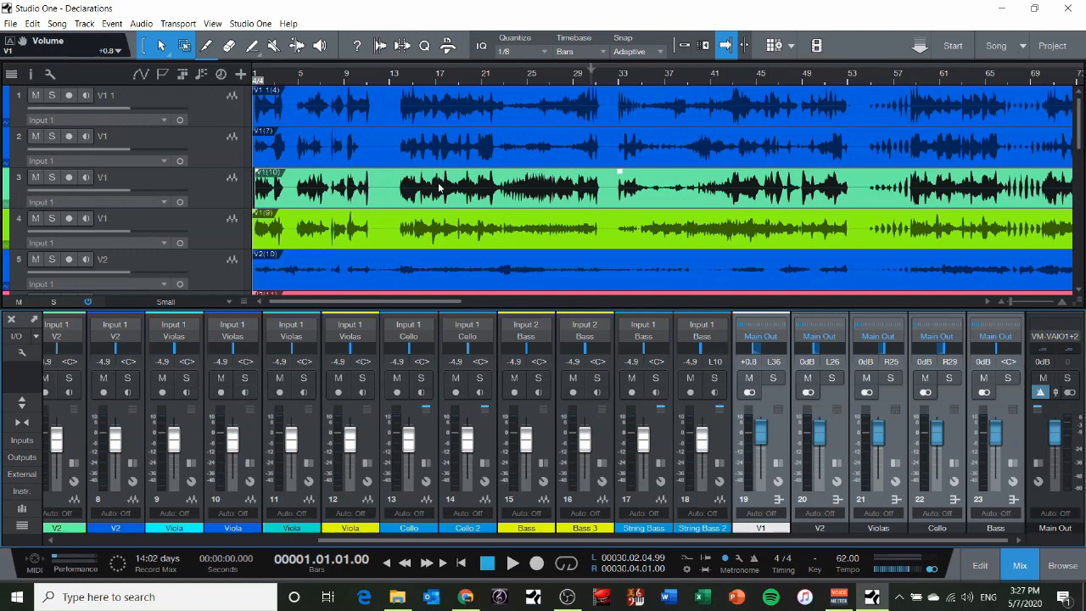
{"action": "scroll", "coordinate": [465, 181], "scroll_direction": "down", "scroll_amount": 3}
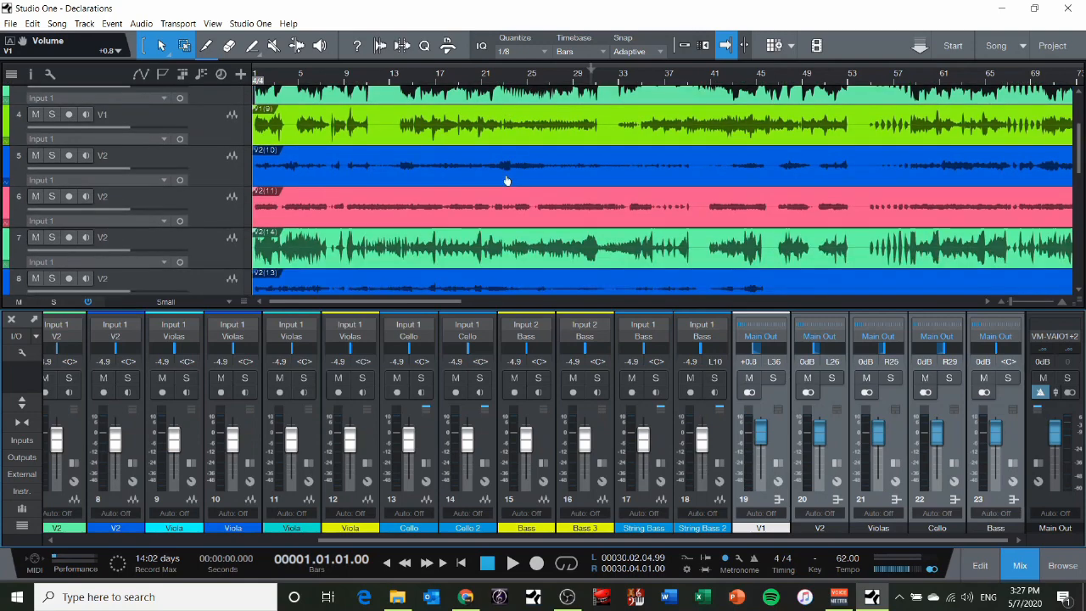
{"action": "scroll", "coordinate": [505, 180], "scroll_direction": "up", "scroll_amount": 3}
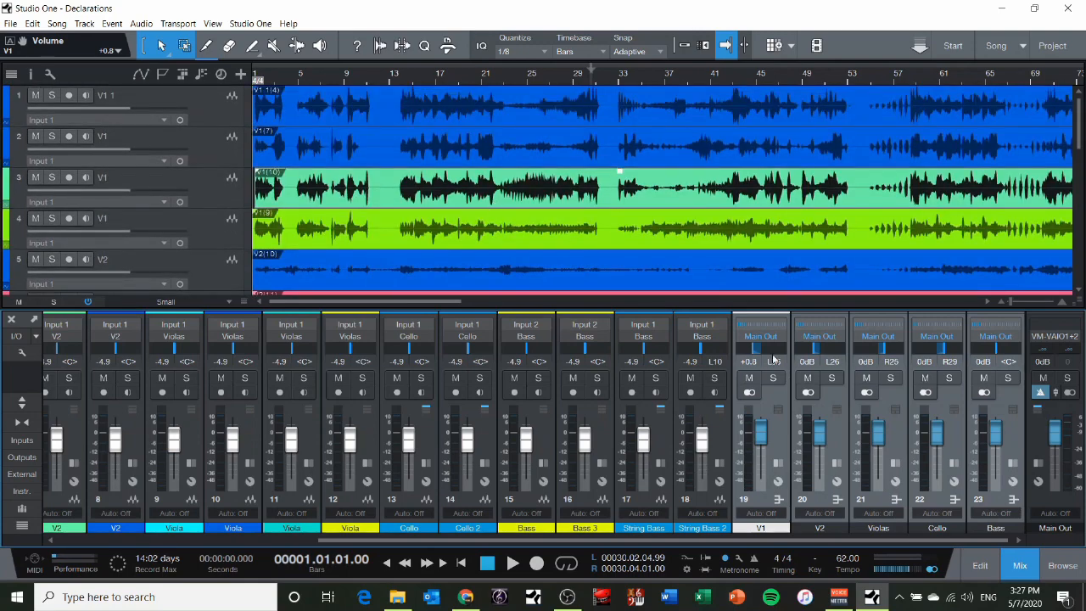
- Show volume automation lanes in the arrangement for the V1 and V2 buses
{"action": "right_click", "coordinate": [764, 435]}
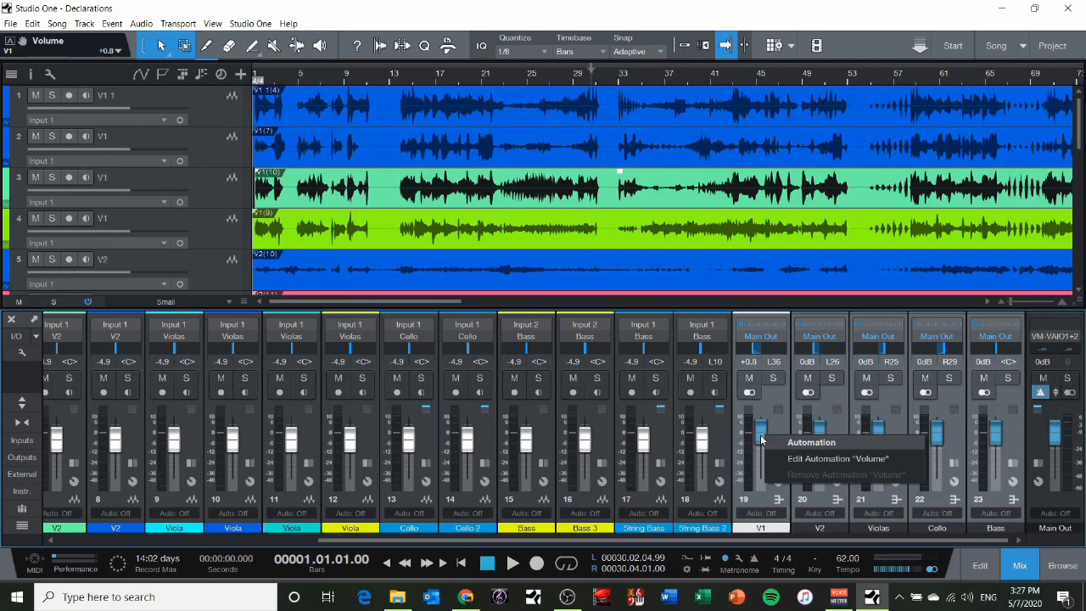
{"action": "left_click", "coordinate": [797, 460]}
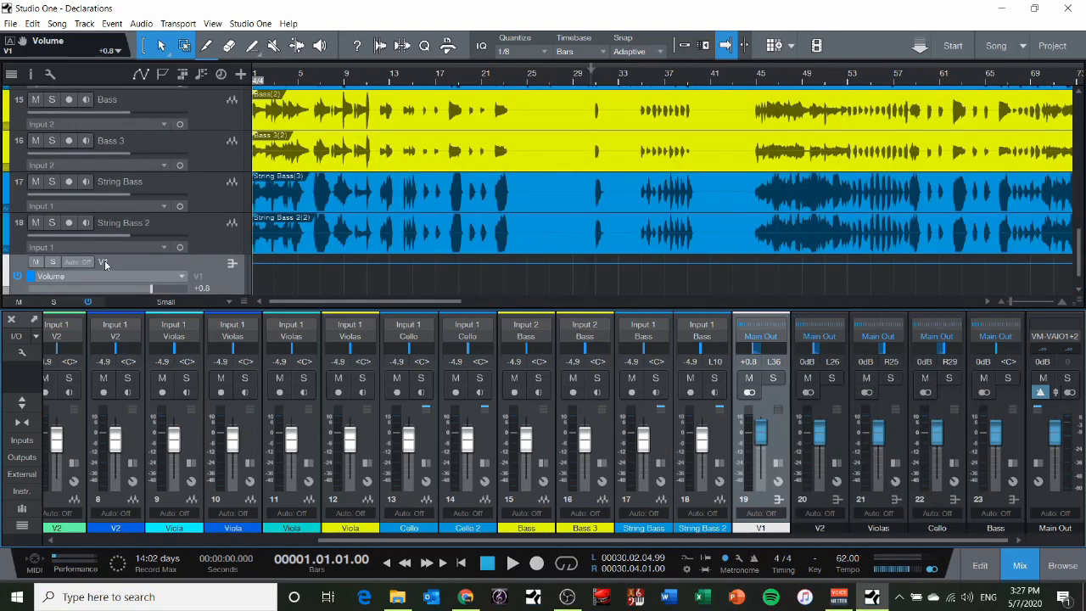
{"action": "scroll", "coordinate": [204, 277], "scroll_direction": "down", "scroll_amount": 1}
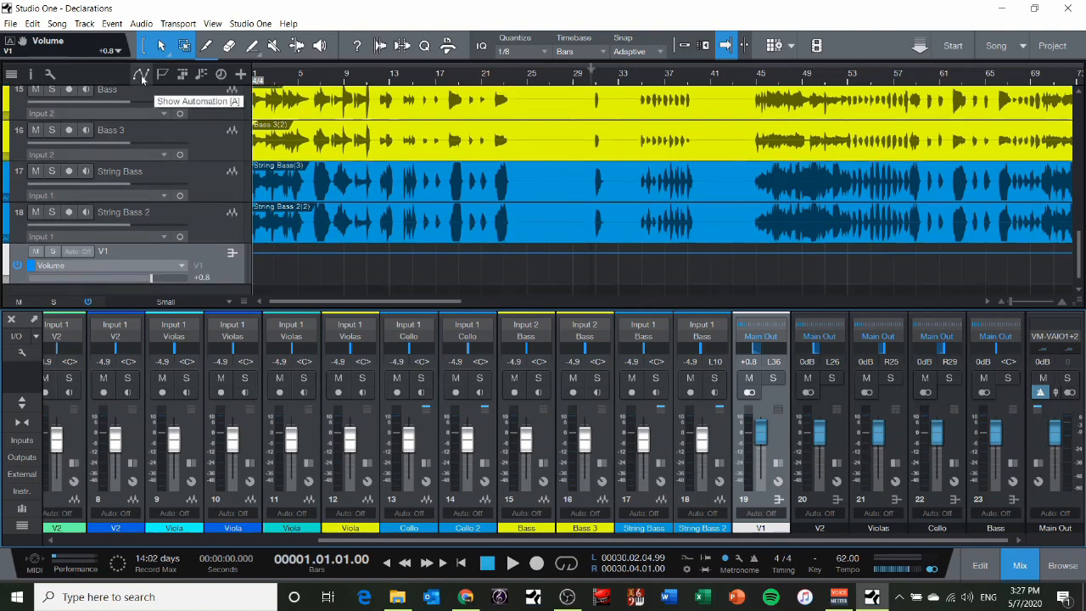
{"action": "right_click", "coordinate": [821, 443]}
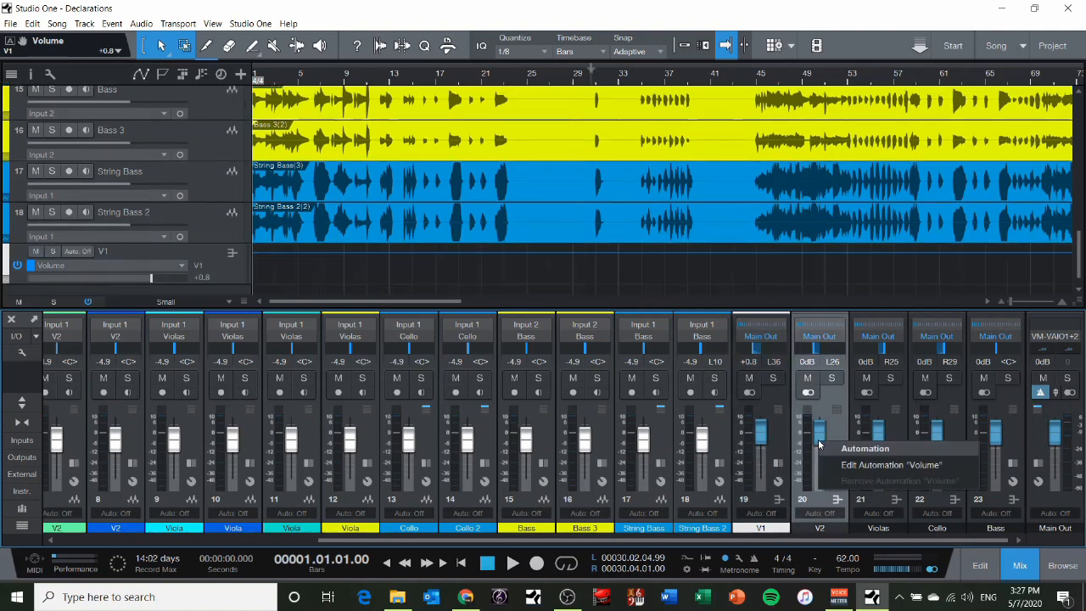
{"action": "left_click", "coordinate": [854, 468]}
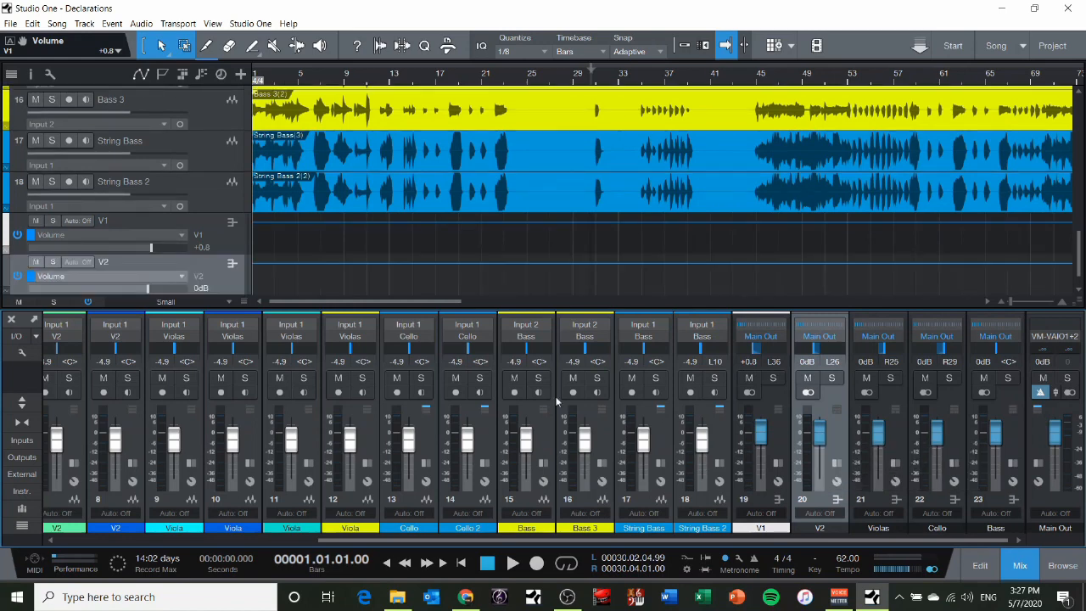
- Show volume automation lanes for the Violas, Cello and Bass buses and hide the mixer
{"action": "right_click", "coordinate": [882, 436]}
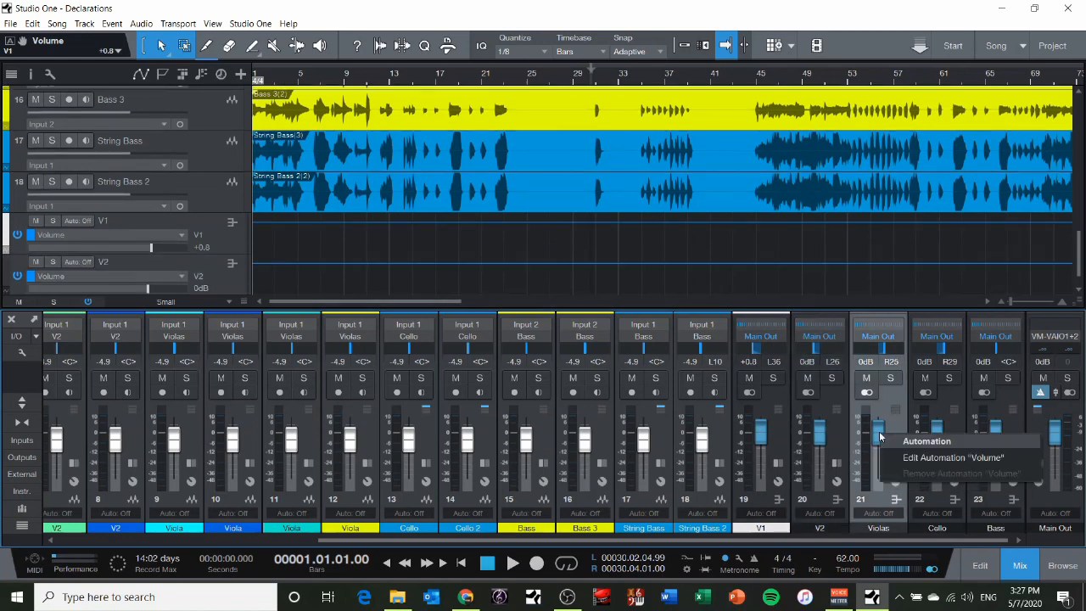
{"action": "left_click", "coordinate": [901, 458]}
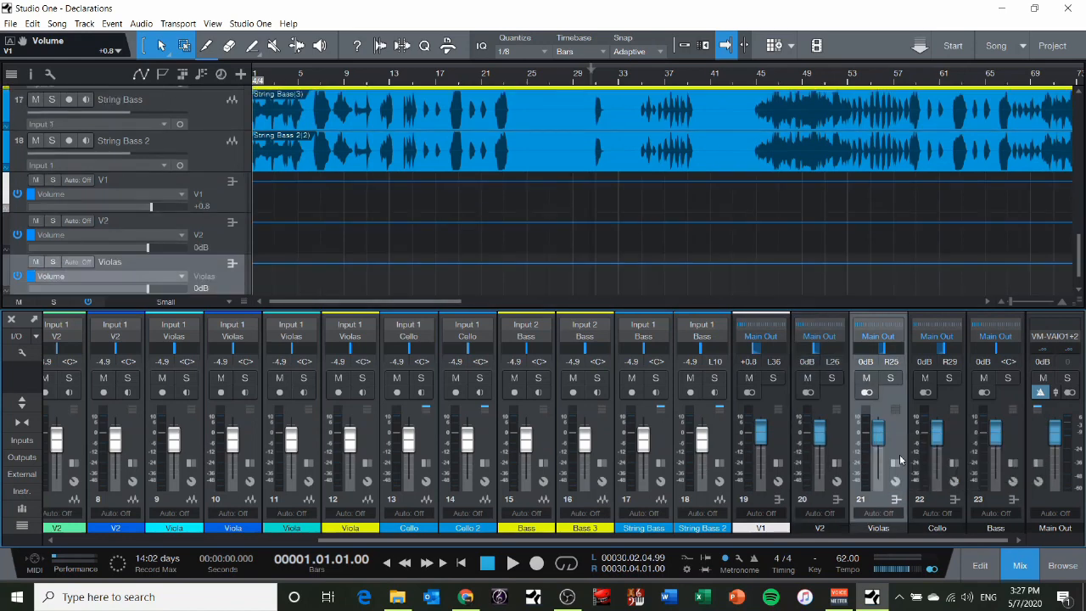
{"action": "right_click", "coordinate": [940, 436]}
{"action": "left_click", "coordinate": [946, 459]}
{"action": "right_click", "coordinate": [994, 445]}
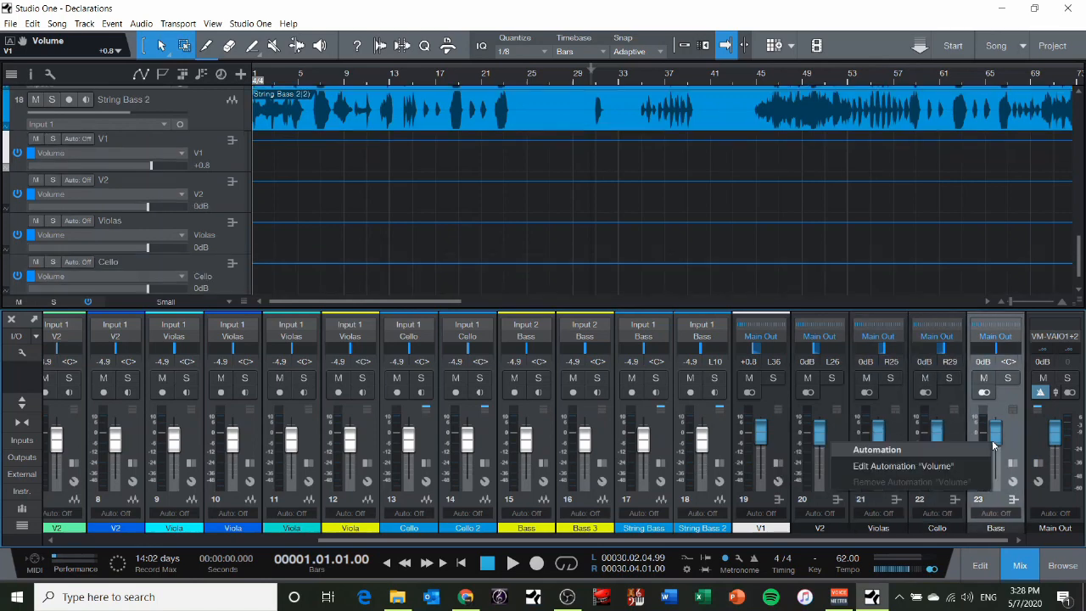
{"action": "left_click", "coordinate": [975, 467]}
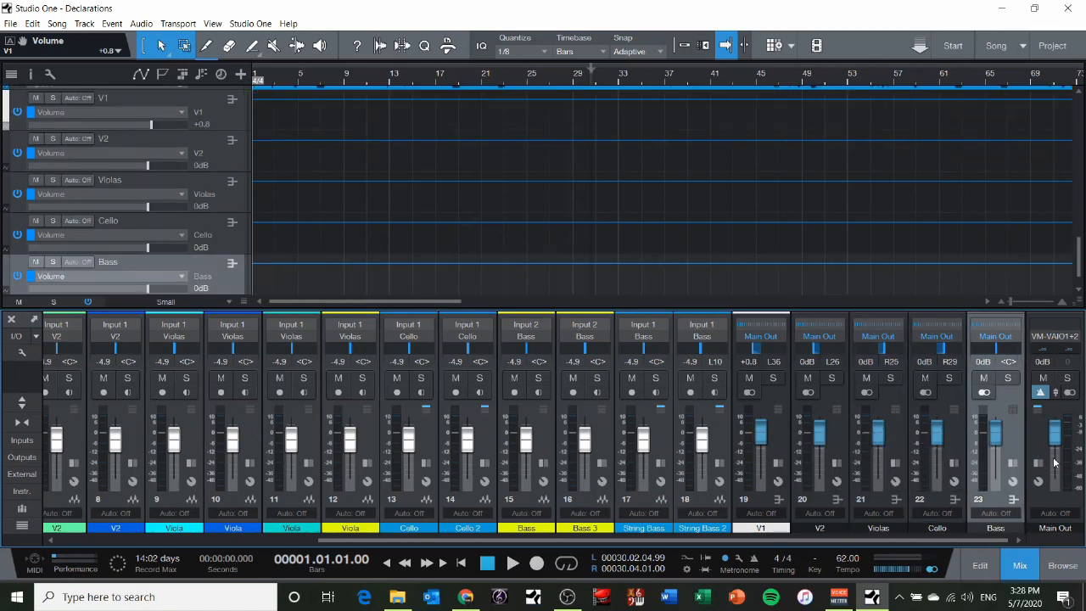
{"action": "left_click", "coordinate": [1021, 565]}
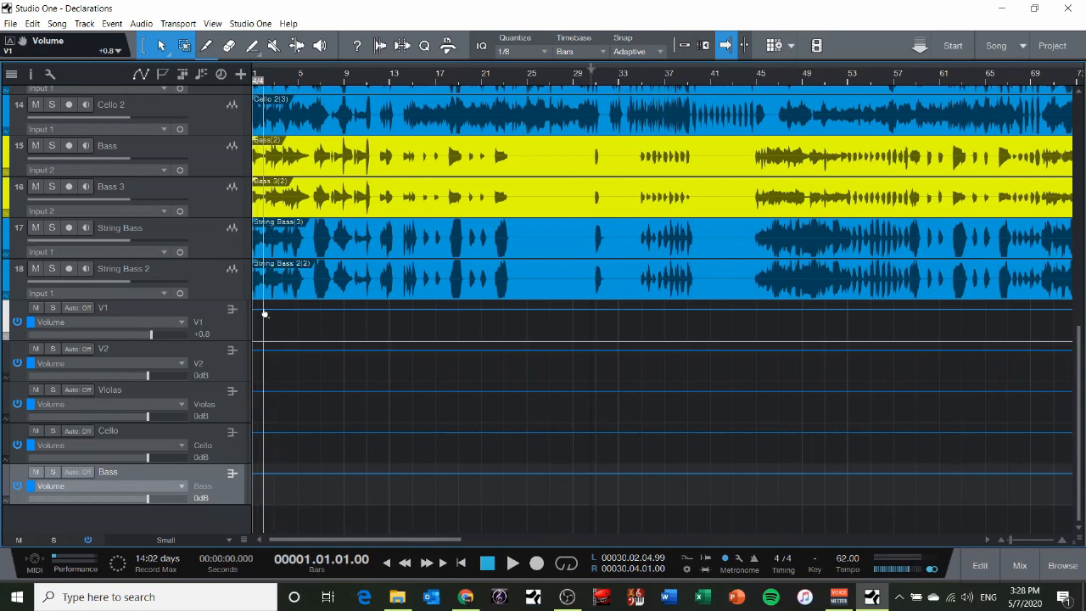
- Try a volume automation dip on the V1 bus around bar 11, rising again by bar 13, and undo it
{"action": "left_click", "coordinate": [264, 312]}
{"action": "left_click_drag", "start_coordinate": [362, 313], "coordinate": [392, 317]}
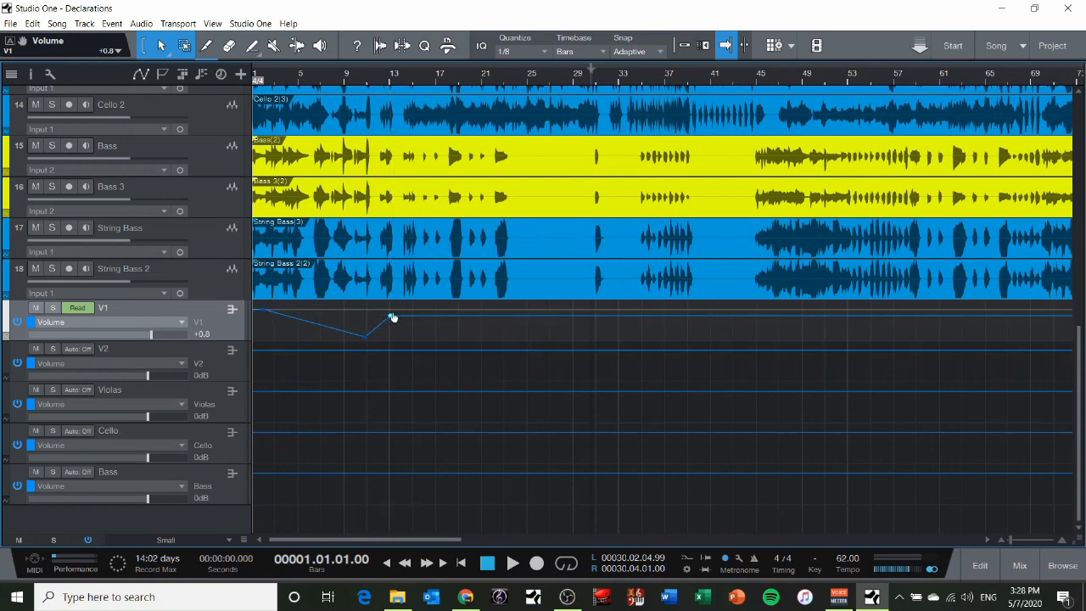
{"action": "key", "text": "ctrl+z"}
{"action": "key", "text": "ctrl+z"}
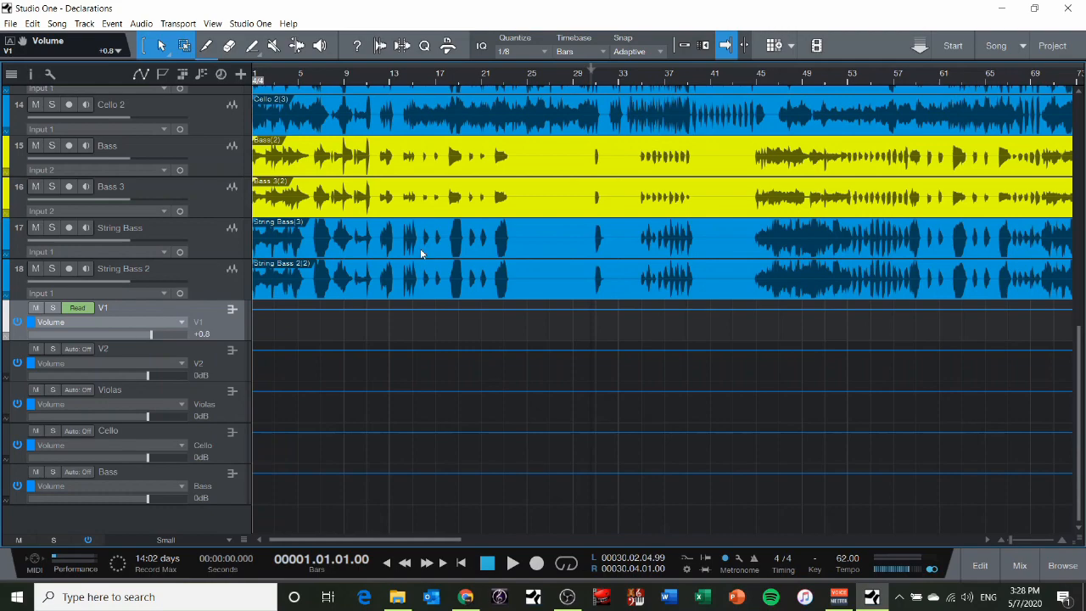
{"action": "scroll", "coordinate": [423, 272], "scroll_direction": "up", "scroll_amount": 6}
{"action": "scroll", "coordinate": [424, 278], "scroll_direction": "down", "scroll_amount": 6}
{"action": "scroll", "coordinate": [534, 274], "scroll_direction": "up", "scroll_amount": 3}
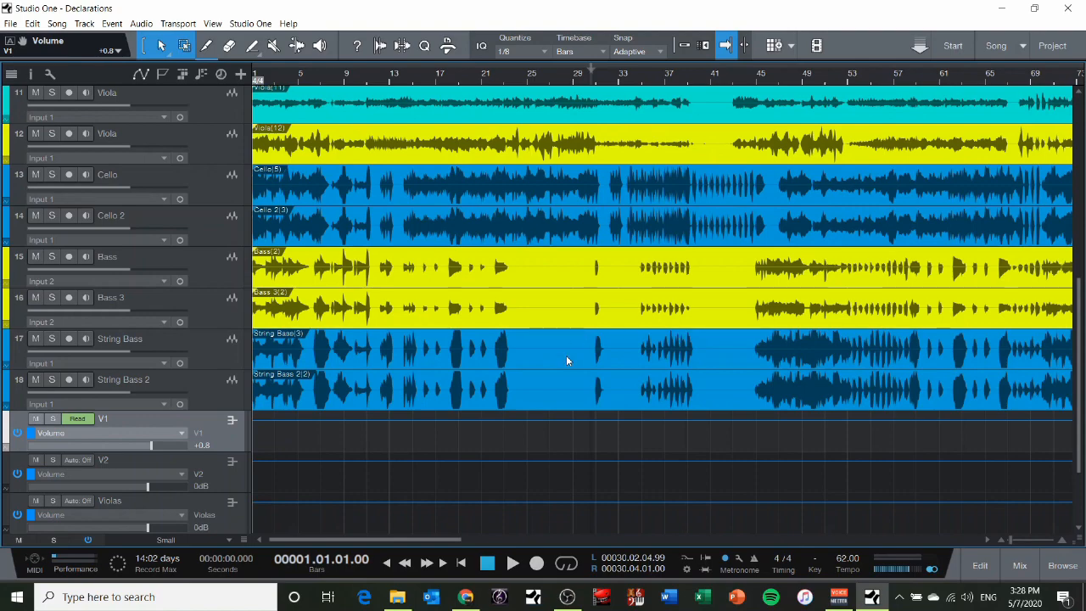
- Look over the waveforms of all string tracks against the volume lanes of the section buses
{"action": "scroll", "coordinate": [553, 360], "scroll_direction": "up", "scroll_amount": 10}
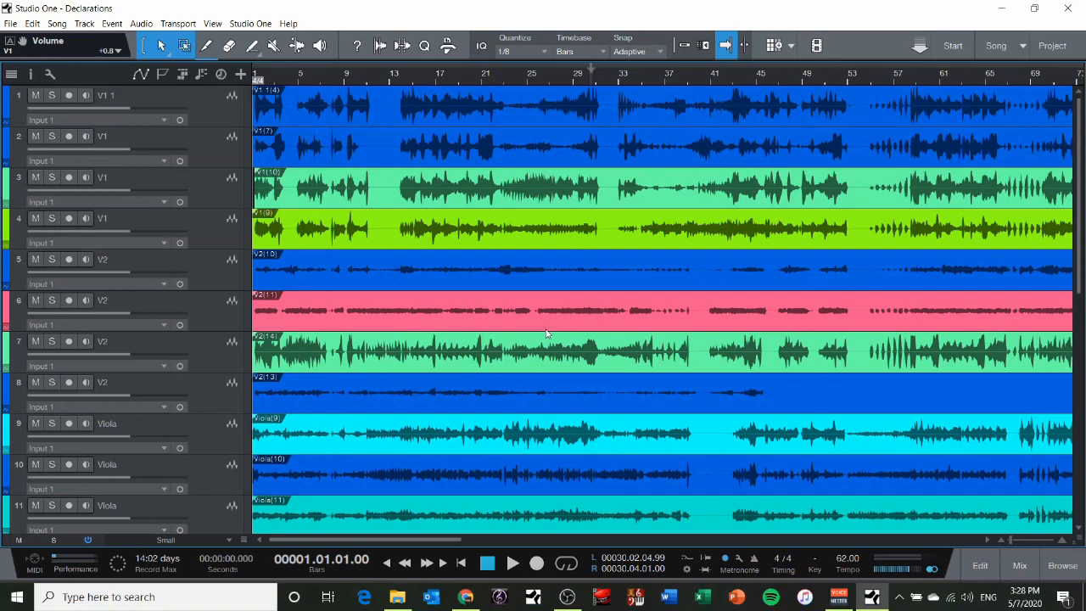
{"action": "scroll", "coordinate": [546, 334], "scroll_direction": "down", "scroll_amount": 5}
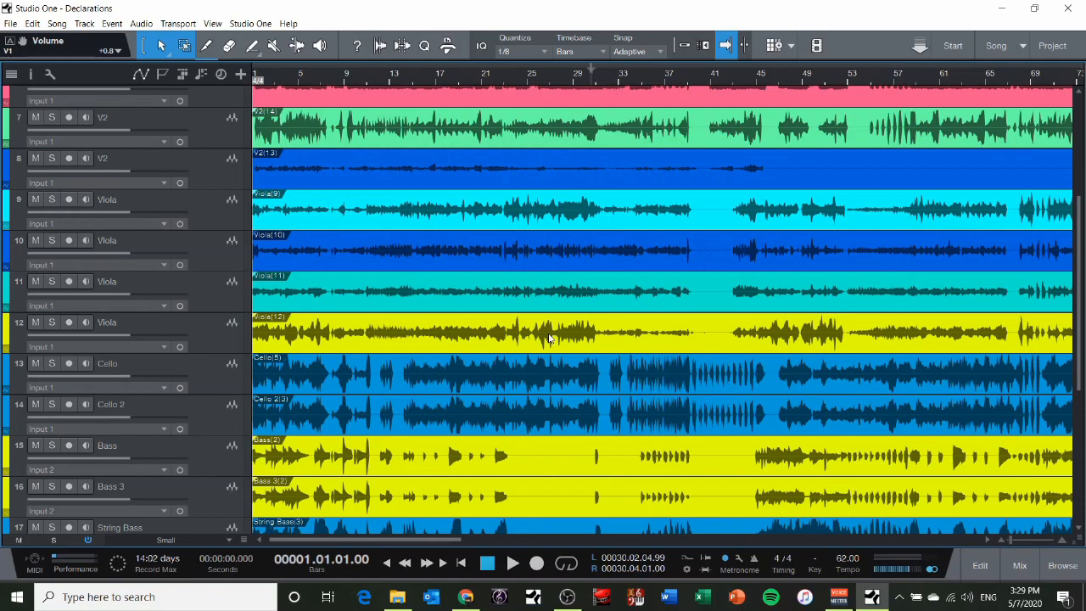
{"action": "scroll", "coordinate": [548, 338], "scroll_direction": "down", "scroll_amount": 10}
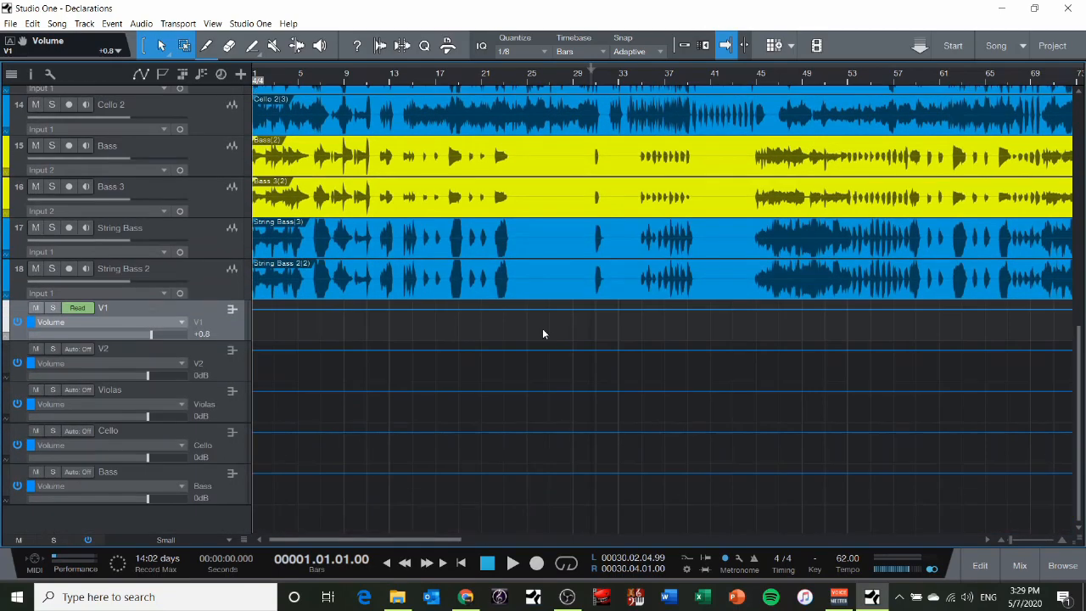
{"action": "scroll", "coordinate": [542, 332], "scroll_direction": "up", "scroll_amount": 15}
{"action": "scroll", "coordinate": [51, 439], "scroll_direction": "down", "scroll_amount": 5}
{"action": "scroll", "coordinate": [361, 454], "scroll_direction": "up", "scroll_amount": 4}
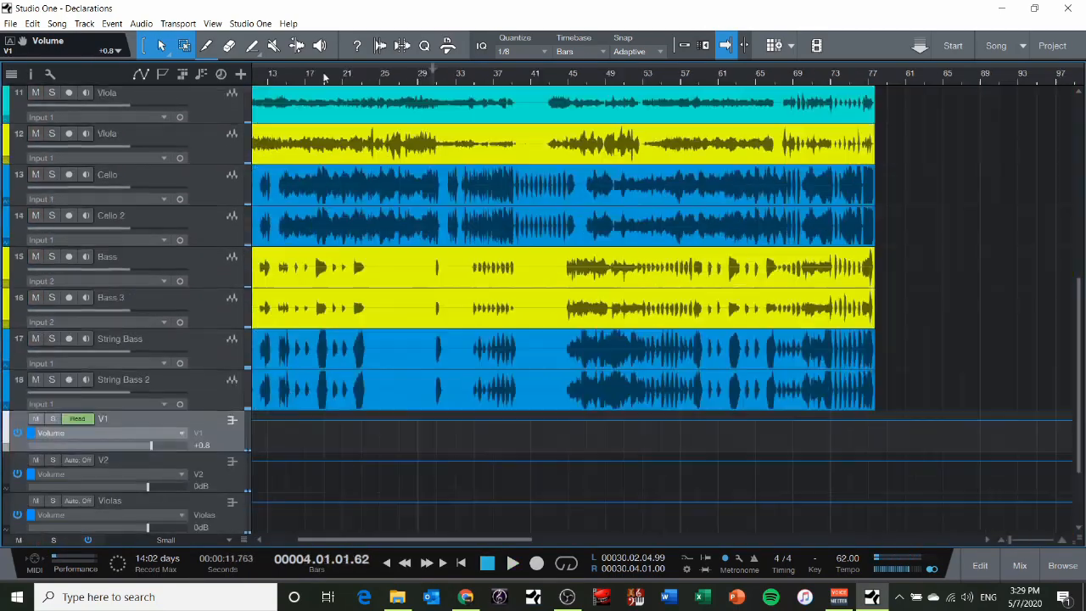
- Raise the Cello bus volume slightly between about bar 3.5 and bar 4
{"action": "left_click", "coordinate": [361, 454]}
{"action": "scroll", "coordinate": [328, 436], "scroll_direction": "up", "scroll_amount": 3}
{"action": "left_click", "coordinate": [330, 432]}
{"action": "left_click", "coordinate": [370, 433]}
{"action": "left_click_drag", "start_coordinate": [330, 432], "coordinate": [330, 429]}
- Play back the Cello rise and add a second slight Cello volume boost starting at about bar 4.5
{"action": "left_click", "coordinate": [311, 84]}
{"action": "key", "text": "space"}
{"action": "left_click", "coordinate": [412, 84]}
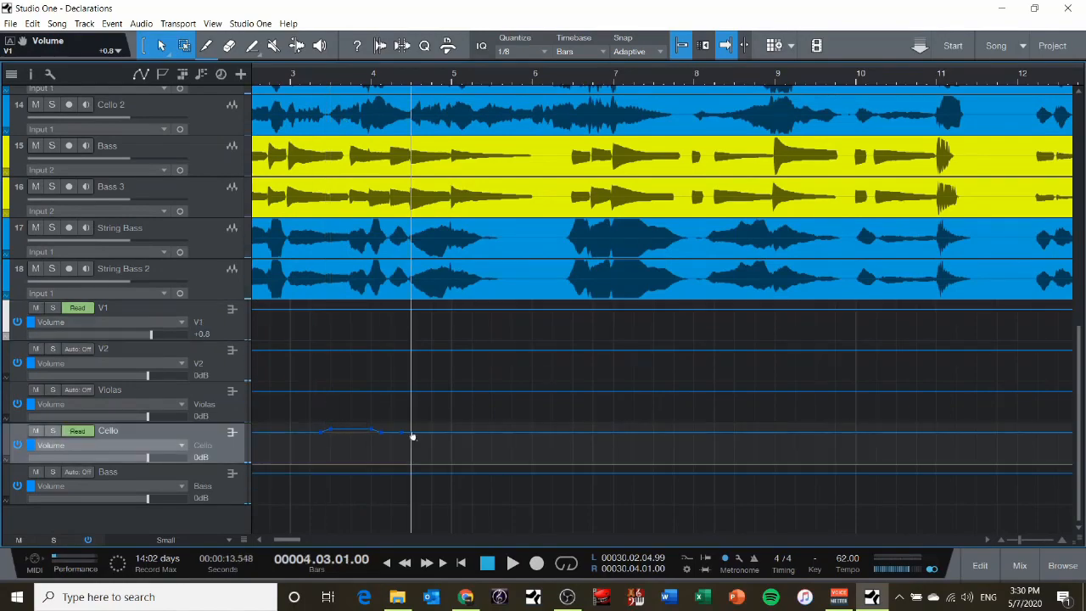
{"action": "left_click_drag", "start_coordinate": [411, 433], "coordinate": [411, 429]}
{"action": "key", "text": "space"}
- Raise the V2 bus volume slightly between about bars 4 and 4.5 and play the passage back
{"action": "scroll", "coordinate": [323, 382], "scroll_direction": "up", "scroll_amount": 10}
{"action": "left_click", "coordinate": [51, 300]}
{"action": "scroll", "coordinate": [417, 215], "scroll_direction": "down", "scroll_amount": 15}
{"action": "left_click_drag", "start_coordinate": [371, 350], "coordinate": [410, 347]}
{"action": "scroll", "coordinate": [410, 349], "scroll_direction": "left", "scroll_amount": 3}
{"action": "left_click", "coordinate": [302, 84]}
{"action": "key", "text": "space"}
- Build volume swells on the V1, V2, Violas, Cello and Bass buses from about bar 6.5 to just before bar 8
{"action": "scroll", "coordinate": [663, 207], "scroll_direction": "right", "scroll_amount": 3}
{"action": "left_click", "coordinate": [460, 83]}
{"action": "left_click_drag", "start_coordinate": [574, 309], "coordinate": [574, 306]}
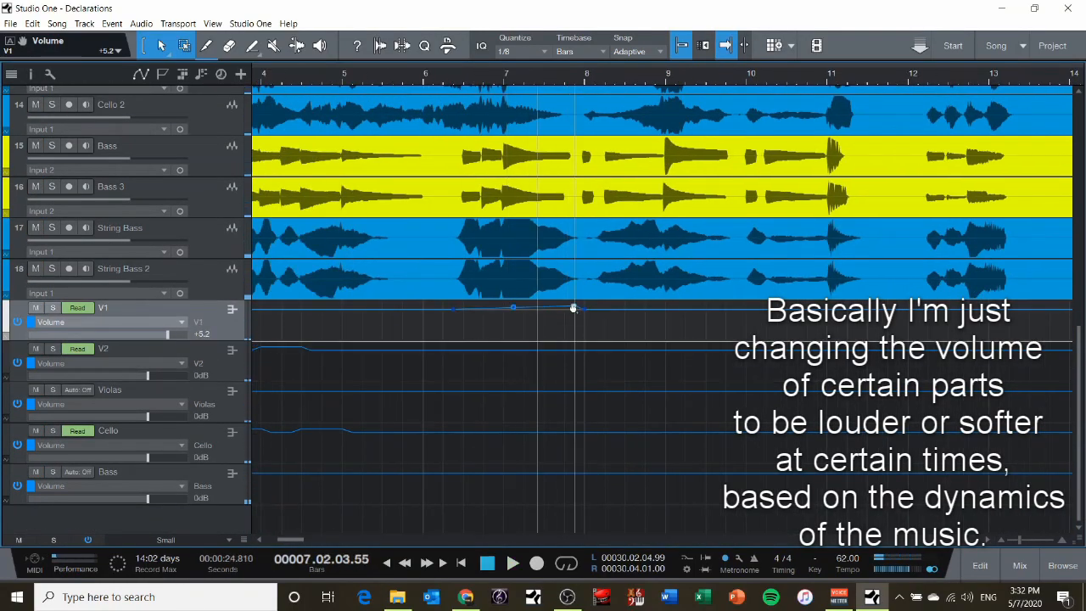
{"action": "left_click_drag", "start_coordinate": [575, 349], "coordinate": [574, 346]}
{"action": "left_click_drag", "start_coordinate": [574, 391], "coordinate": [574, 388]}
{"action": "left_click_drag", "start_coordinate": [574, 432], "coordinate": [574, 429]}
{"action": "left_click_drag", "start_coordinate": [574, 473], "coordinate": [574, 469]}
- Add a Cello bus volume swell from bar 9.5 to about bar 11 and play it back
{"action": "left_click", "coordinate": [450, 84]}
{"action": "mouse_move", "coordinate": [290, 539]}
{"action": "left_mouse_down"}
{"action": "mouse_move", "coordinate": [313, 538]}
{"action": "mouse_move", "coordinate": [299, 540]}
{"action": "left_mouse_up"}
{"action": "left_click_drag", "start_coordinate": [572, 431], "coordinate": [571, 429]}
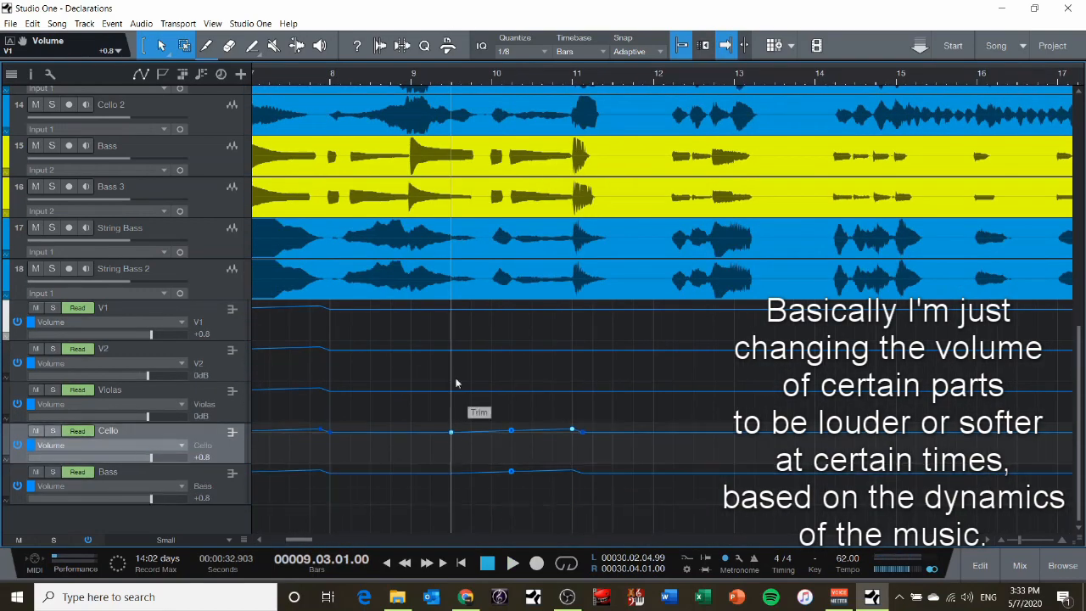
{"action": "key", "text": "space"}
{"action": "key", "text": "space"}
- Move the end points of the swells on the V1, V2, Violas and Cello buses to about bar 11.2 and play on
{"action": "left_click_drag", "start_coordinate": [583, 309], "coordinate": [592, 308]}
{"action": "left_click_drag", "start_coordinate": [582, 350], "coordinate": [592, 349]}
{"action": "left_click_drag", "start_coordinate": [583, 391], "coordinate": [592, 391]}
{"action": "left_click_drag", "start_coordinate": [583, 432], "coordinate": [592, 432]}
{"action": "scroll", "coordinate": [390, 478], "scroll_direction": "right", "scroll_amount": 5}
{"action": "key", "text": "space"}
- Clear the solos on all tracks and return to the bus volume lanes
{"action": "scroll", "coordinate": [364, 173], "scroll_direction": "up", "scroll_amount": 10}
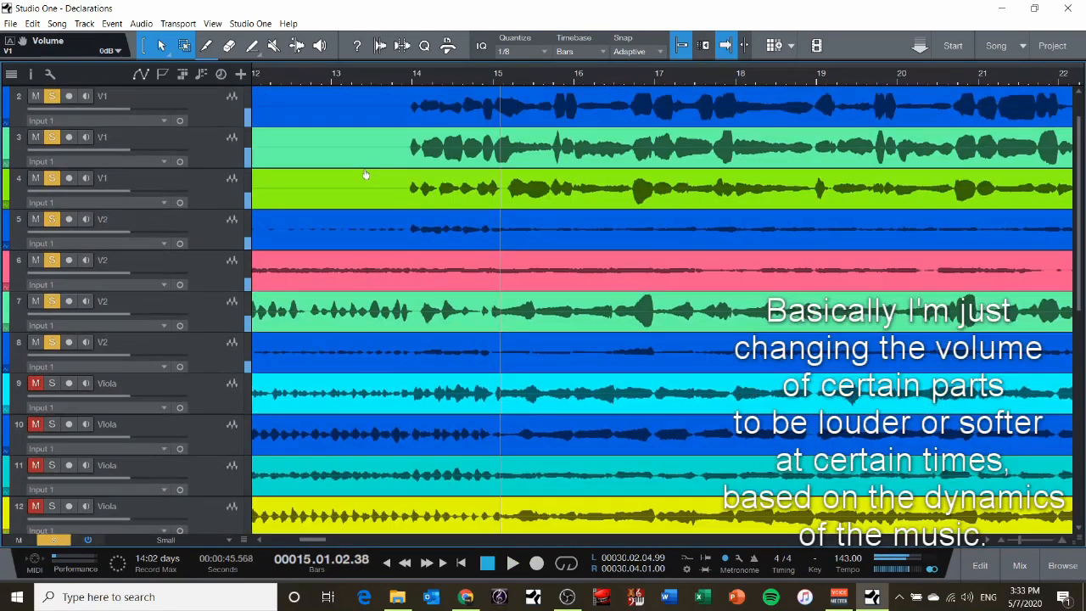
{"action": "left_click", "coordinate": [52, 382]}
{"action": "left_click", "coordinate": [53, 539]}
{"action": "scroll", "coordinate": [411, 212], "scroll_direction": "down", "scroll_amount": 15}
- Dip the V1 and V2 bus volumes at about bar 14, swelling back up by about bar 15
{"action": "left_click", "coordinate": [410, 83]}
{"action": "left_click", "coordinate": [411, 83]}
{"action": "left_click", "coordinate": [401, 309]}
{"action": "left_click", "coordinate": [493, 309]}
{"action": "left_click_drag", "start_coordinate": [412, 309], "coordinate": [412, 317]}
{"action": "left_click", "coordinate": [402, 350]}
{"action": "left_click", "coordinate": [493, 350]}
{"action": "left_click_drag", "start_coordinate": [412, 350], "coordinate": [412, 359]}
- Play back the violin swell and raise the V1 bus volume at its end around bar 15
{"action": "key", "text": "space"}
{"action": "key", "text": "space"}
{"action": "left_click_drag", "start_coordinate": [492, 309], "coordinate": [492, 305]}
- Add a rise to the Cello bus volume, select the matching V1 volume point and play on
{"action": "left_click_drag", "start_coordinate": [313, 539], "coordinate": [323, 538]}
{"action": "scroll", "coordinate": [414, 424], "scroll_direction": "up", "scroll_amount": 1}
{"action": "left_click", "coordinate": [400, 462]}
{"action": "left_click_drag", "start_coordinate": [410, 462], "coordinate": [410, 458]}
{"action": "left_click", "coordinate": [409, 336]}
{"action": "key", "text": "space"}
{"action": "left_click_drag", "start_coordinate": [332, 539], "coordinate": [342, 539]}
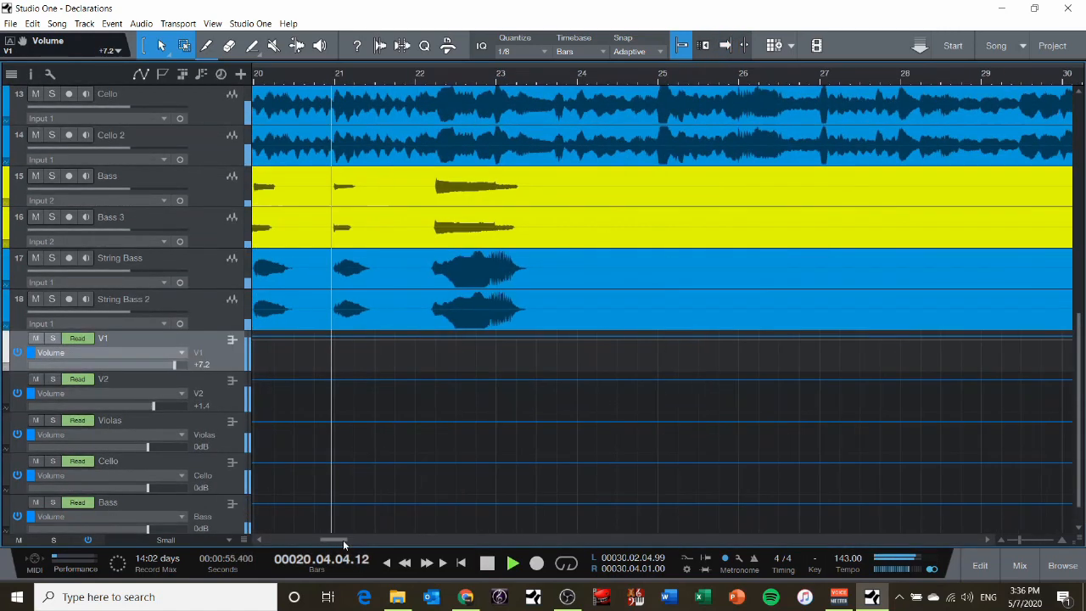
- Copy a range of volume automation spanning the V1 to Cello bus lanes and paste it further along the song
{"action": "left_click_drag", "start_coordinate": [355, 333], "coordinate": [472, 494]}
{"action": "key", "text": "ctrl+c"}
{"action": "left_click", "coordinate": [692, 83]}
{"action": "key", "text": "ctrl+v"}
- Lower the V1 bus volume to 0 dB at about bar 23 and check it in playback
{"action": "left_click_drag", "start_coordinate": [330, 540], "coordinate": [342, 544]}
{"action": "key", "text": "space"}
{"action": "left_click_drag", "start_coordinate": [411, 335], "coordinate": [411, 340]}
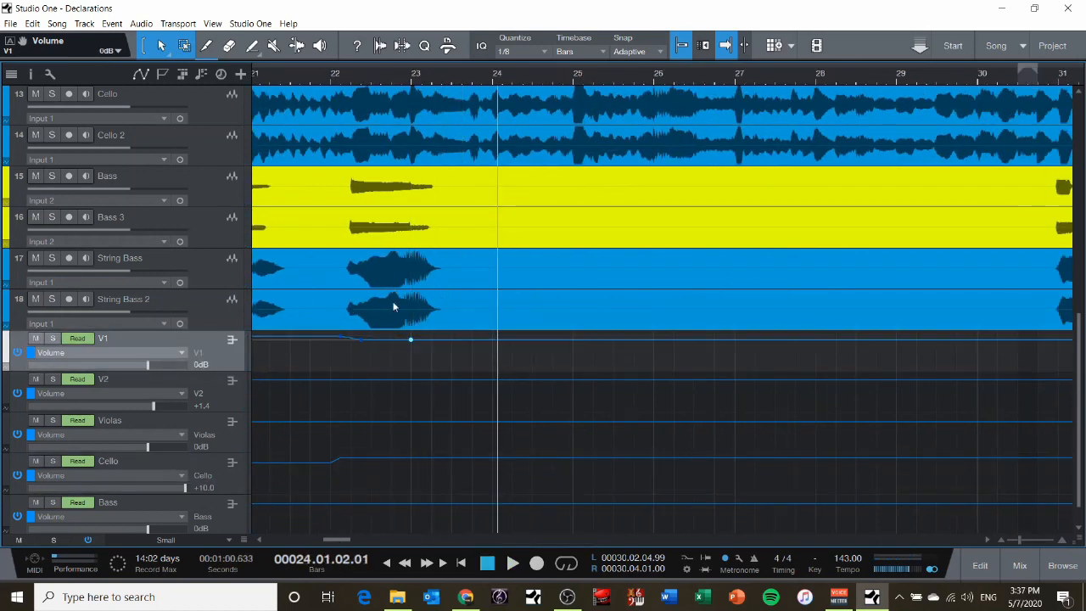
{"action": "key", "text": "space"}
- Bring the Cello bus volume down to 0 dB just after bar 31
{"action": "left_click_drag", "start_coordinate": [337, 541], "coordinate": [354, 541]}
{"action": "left_click", "coordinate": [586, 458]}
{"action": "left_click_drag", "start_coordinate": [592, 458], "coordinate": [593, 462]}
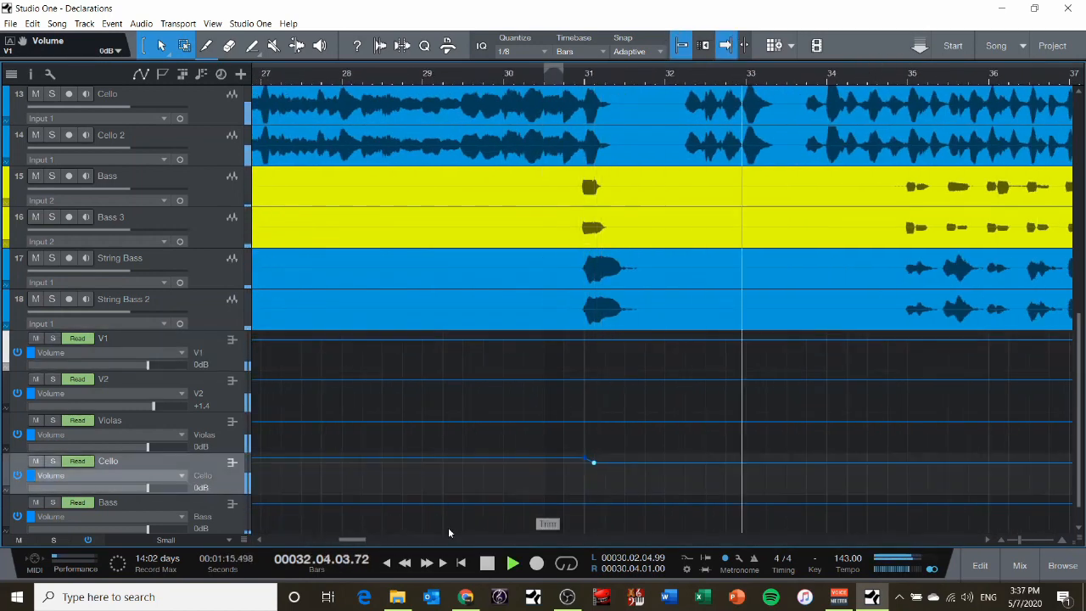
{"action": "left_click_drag", "start_coordinate": [353, 541], "coordinate": [367, 540]}
- Place volume points at bars 35 and 39 on the section buses and lower V1 at bar 35 to form a swell
{"action": "key", "text": "space"}
{"action": "left_click", "coordinate": [806, 422]}
{"action": "left_click", "coordinate": [806, 503]}
{"action": "left_click", "coordinate": [483, 503]}
{"action": "left_click_drag", "start_coordinate": [475, 513], "coordinate": [843, 349]}
{"action": "left_click", "coordinate": [806, 340]}
{"action": "left_click_drag", "start_coordinate": [483, 339], "coordinate": [482, 349]}
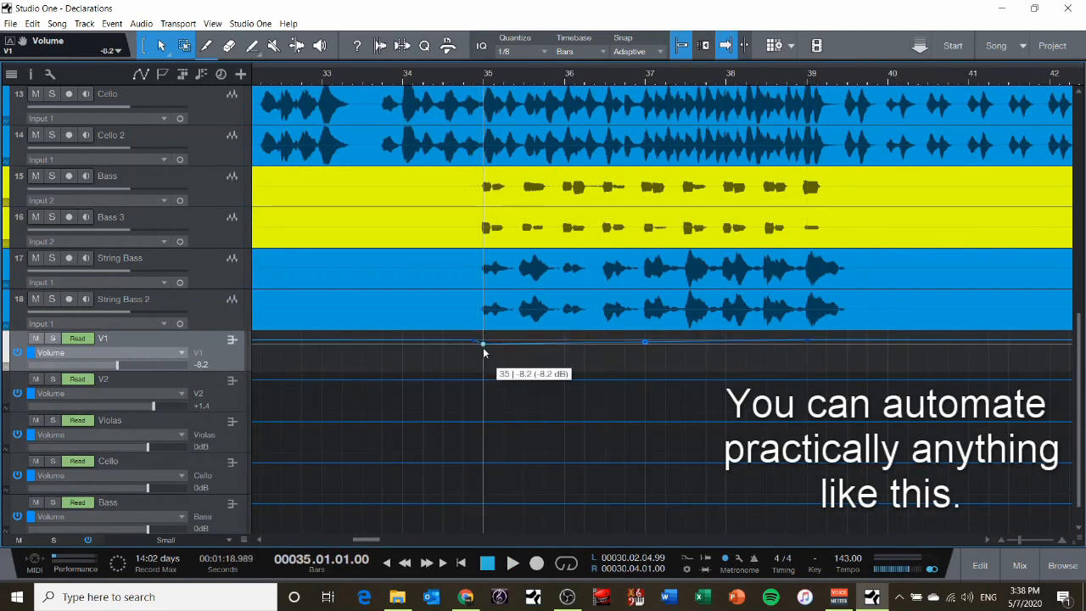
- Solo the V1 bus, play its swell and drop its volume just after bar 39
{"action": "left_click", "coordinate": [52, 338]}
{"action": "key", "text": "space"}
{"action": "left_click_drag", "start_coordinate": [807, 339], "coordinate": [808, 347]}
{"action": "key", "text": "space"}
- Select a range of V1 volume automation, paste the copied swell and turn off the V1 solo
{"action": "left_click_drag", "start_coordinate": [366, 540], "coordinate": [384, 543]}
{"action": "left_click_drag", "start_coordinate": [674, 356], "coordinate": [398, 348]}
{"action": "key", "text": "ctrl+v"}
{"action": "left_click", "coordinate": [52, 337]}
- Move the bar 35 dip points on the V2, Violas, Cello and Bass buses to just after the bar line and play back
{"action": "left_click_drag", "start_coordinate": [380, 388], "coordinate": [399, 389]}
{"action": "left_click_drag", "start_coordinate": [385, 429], "coordinate": [399, 429]}
{"action": "left_click_drag", "start_coordinate": [385, 471], "coordinate": [399, 471]}
{"action": "left_click_drag", "start_coordinate": [385, 512], "coordinate": [398, 515]}
{"action": "scroll", "coordinate": [398, 514], "scroll_direction": "down", "scroll_amount": 1}
{"action": "key", "text": "space"}
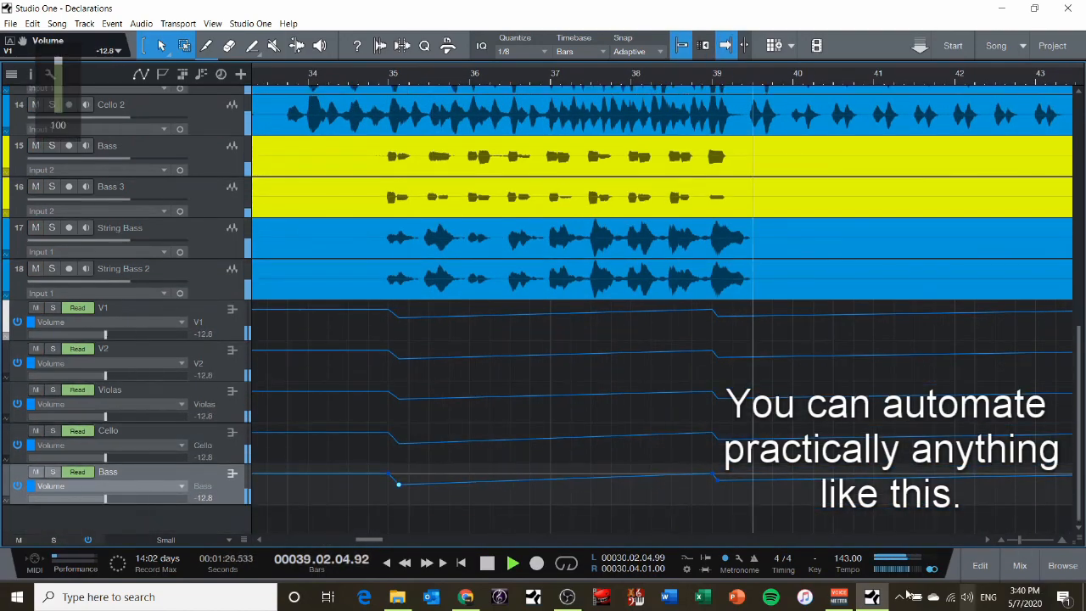
- Show the mixer, set the V1 pan to L38 and hide the mixer again
{"action": "key", "text": "F3"}
{"action": "left_click", "coordinate": [756, 377]}
{"action": "key", "text": "F3"}
- Stop playback and set the Cello bus volume point just after bar 53 to 0 dB
{"action": "key", "text": "space"}
{"action": "left_click_drag", "start_coordinate": [419, 444], "coordinate": [424, 444]}
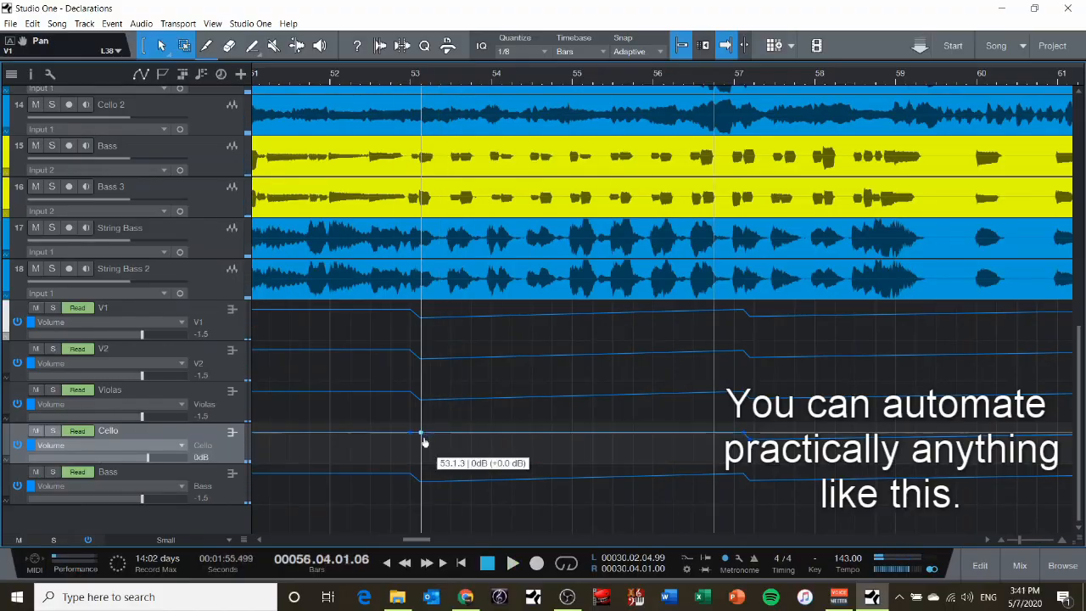